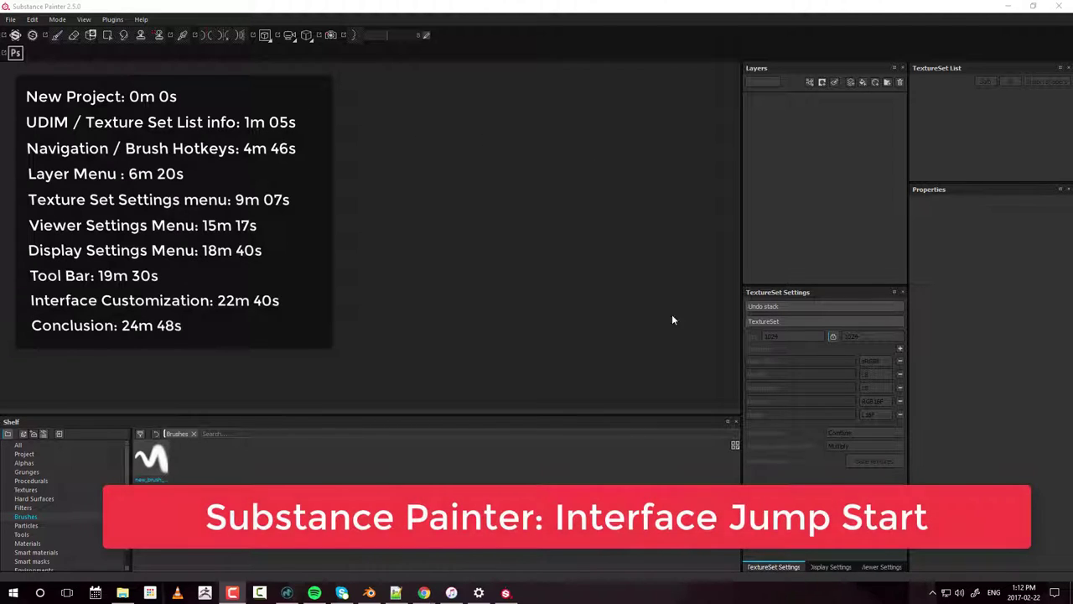
# Step: Start a new project and load drone_40-to-painter.obj as its mesh
pyautogui.click(11, 20)
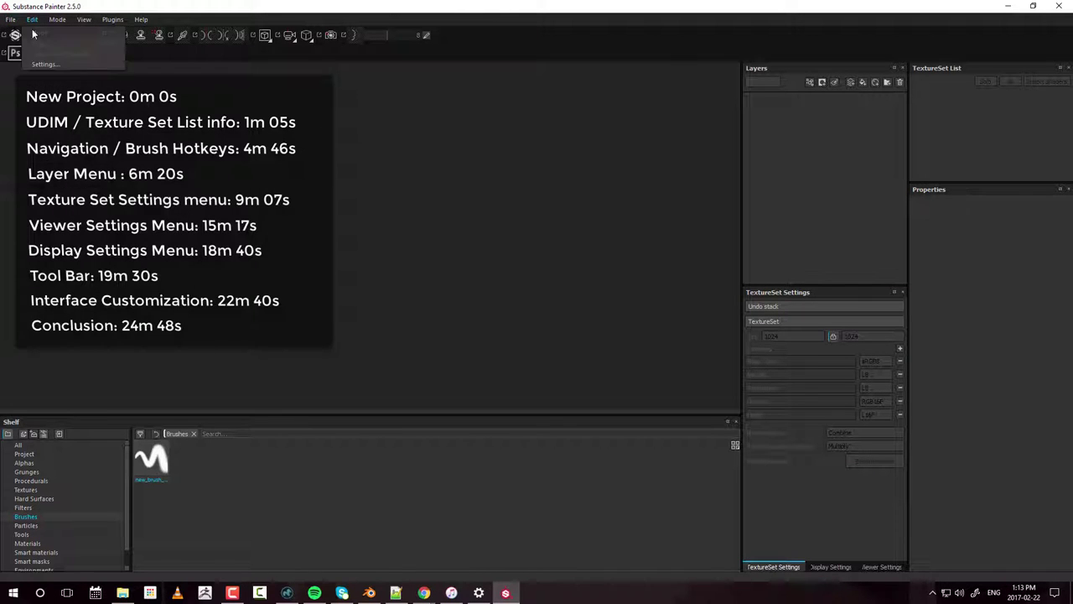
pyautogui.click(25, 33)
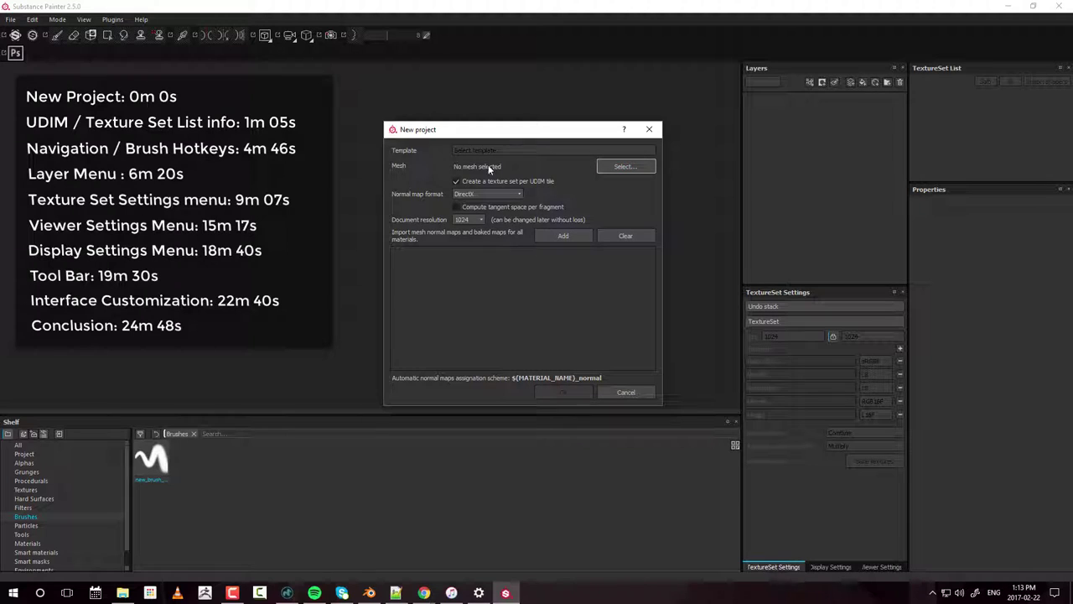
pyautogui.click(627, 168)
pyautogui.scroll(-1, 625, 436)
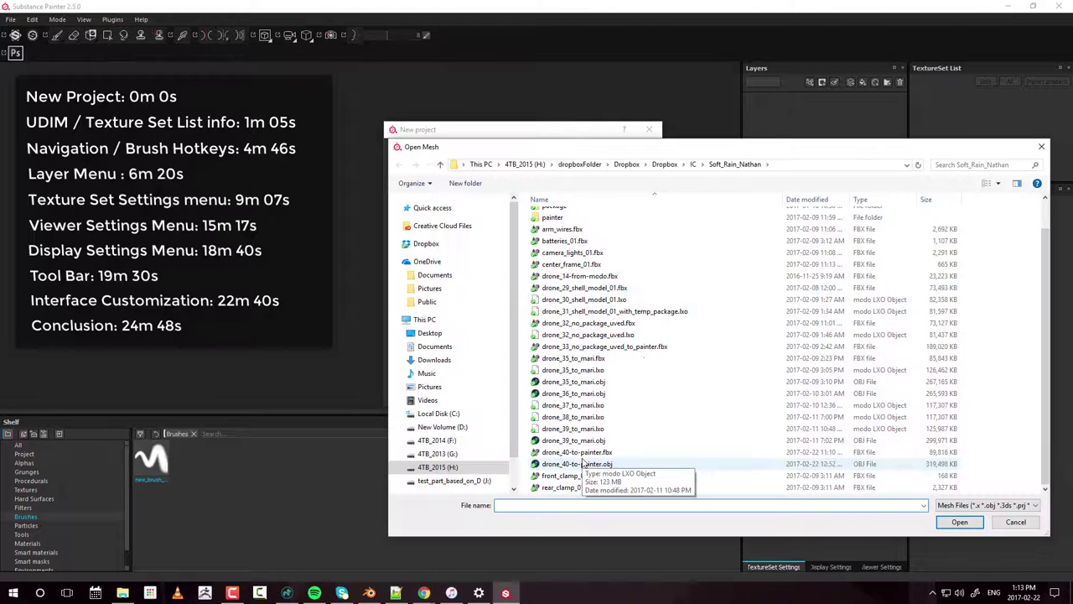
pyautogui.click(624, 466)
pyautogui.click(960, 522)
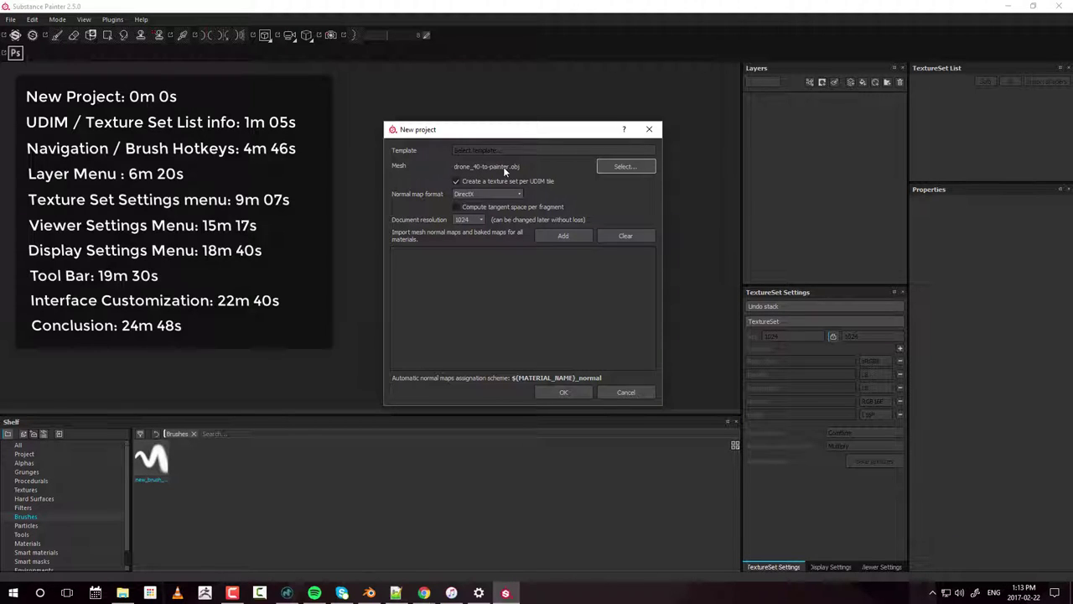
pyautogui.moveTo(542, 133); pyautogui.dragTo(477, 117)
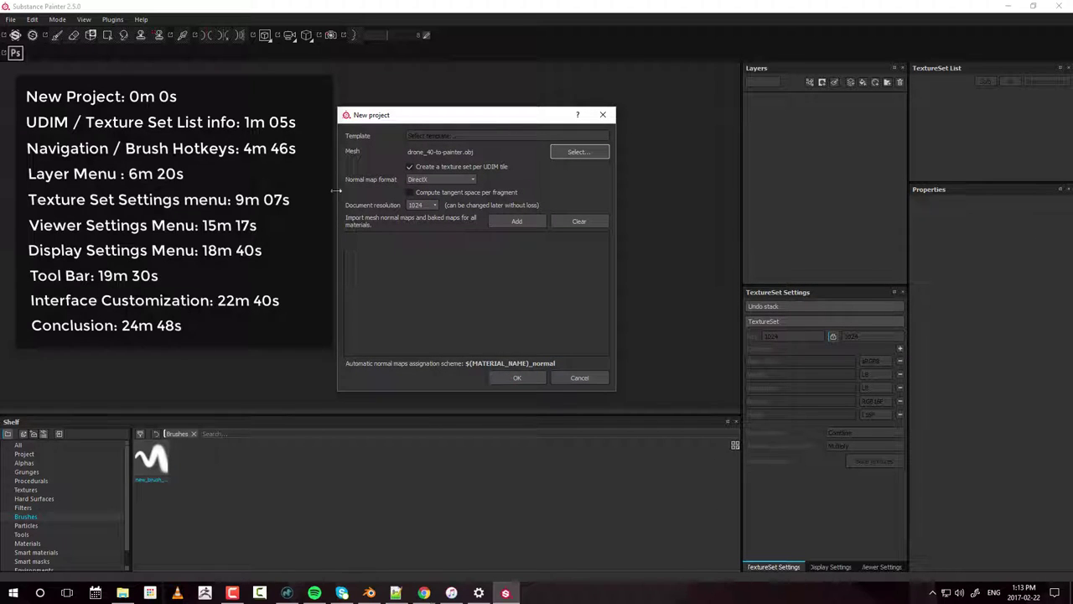
pyautogui.click(421, 205)
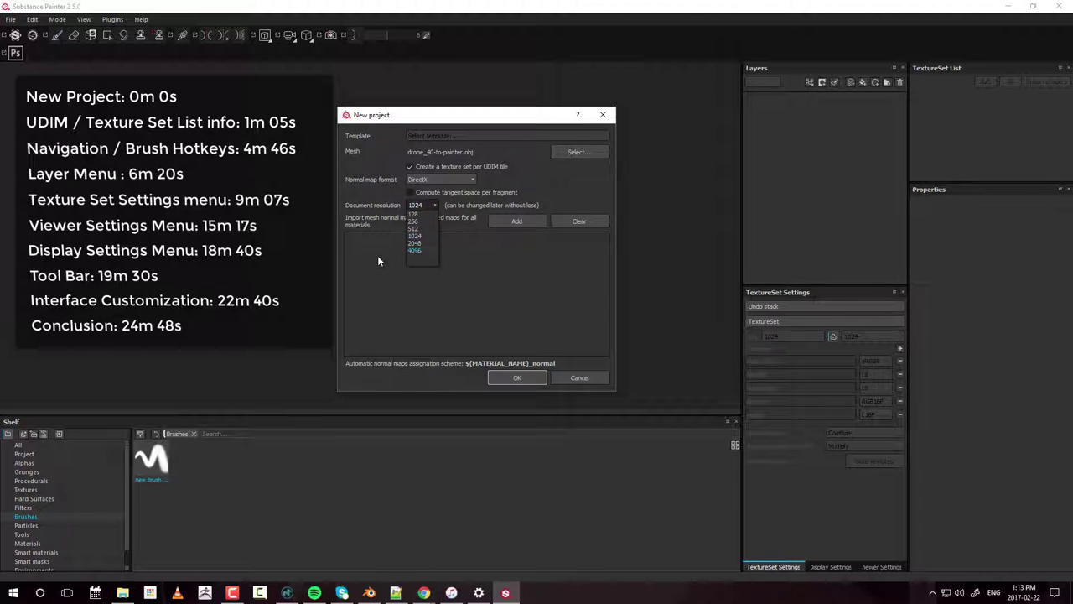
pyautogui.click(348, 213)
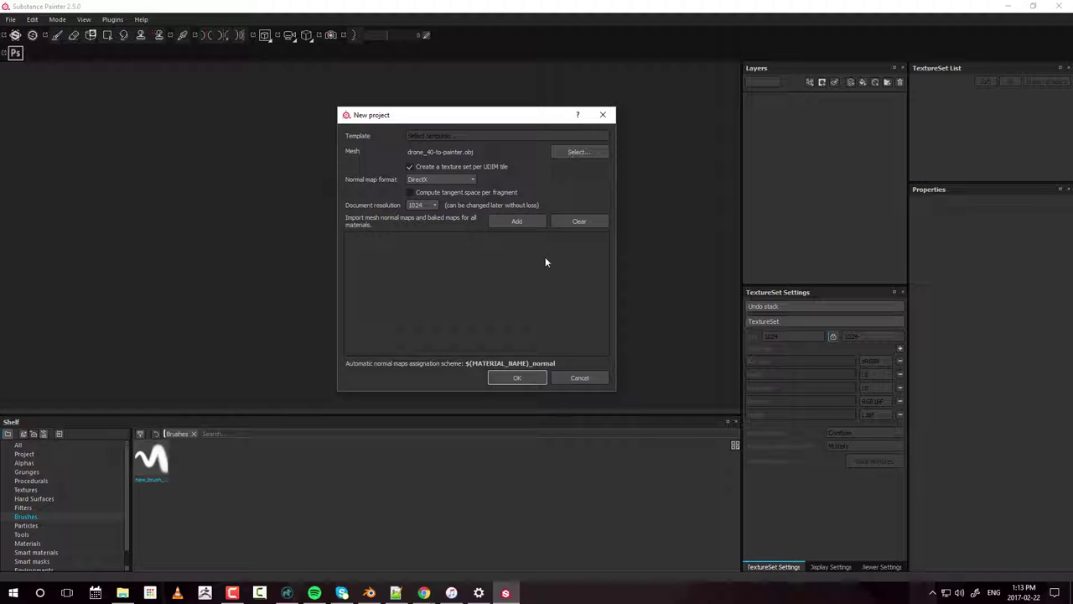
pyautogui.click(541, 219)
pyautogui.moveTo(501, 117); pyautogui.dragTo(468, 110)
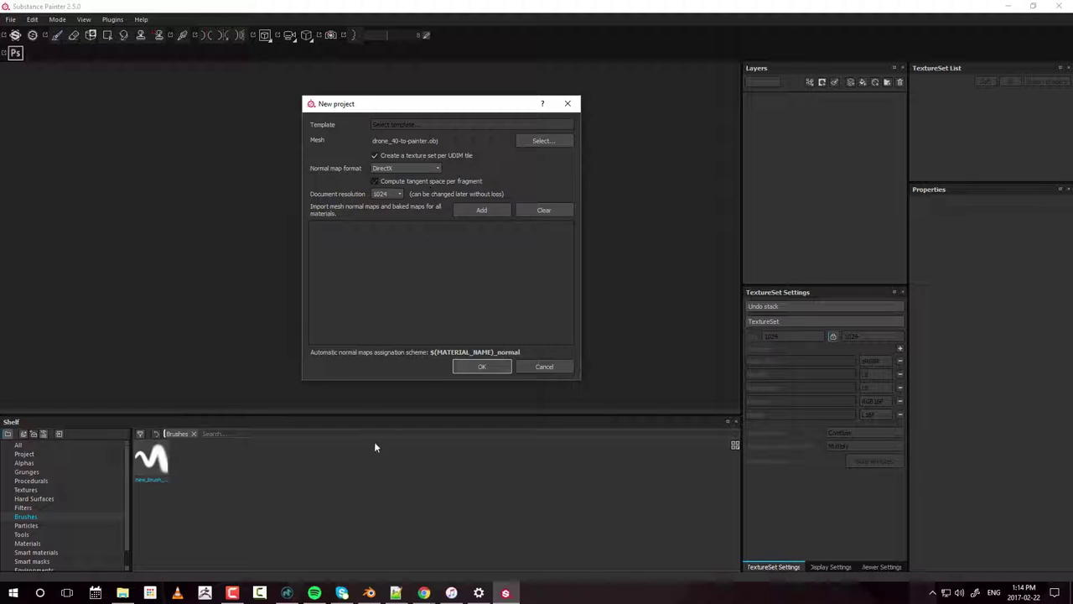
# Step: Switch to MODO and pan and zoom into the drone's UV tiles
pyautogui.click(286, 592)
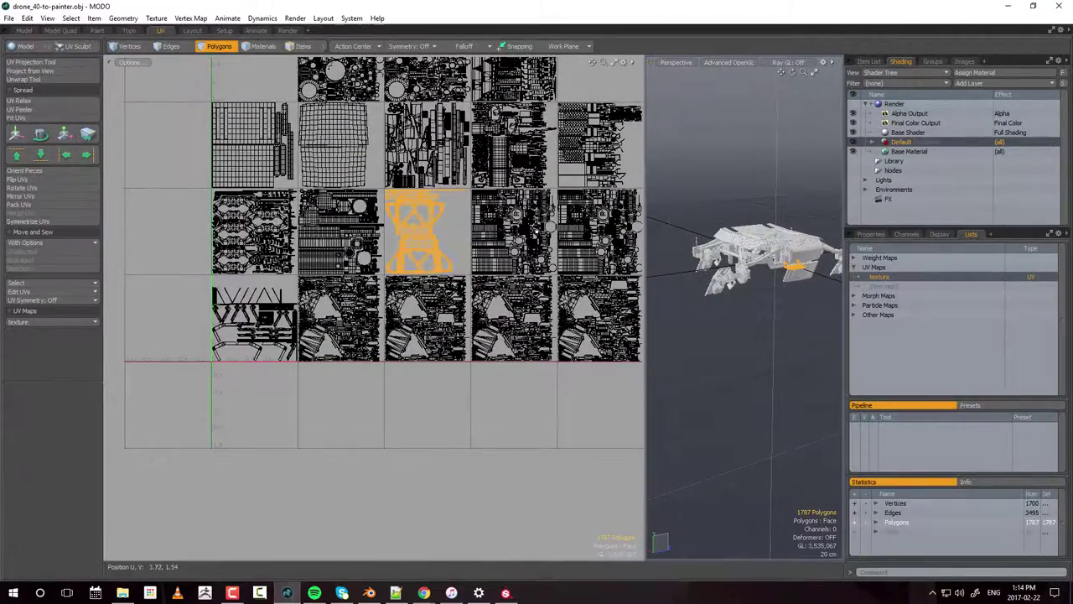
pyautogui.scroll(-4, 317, 223)
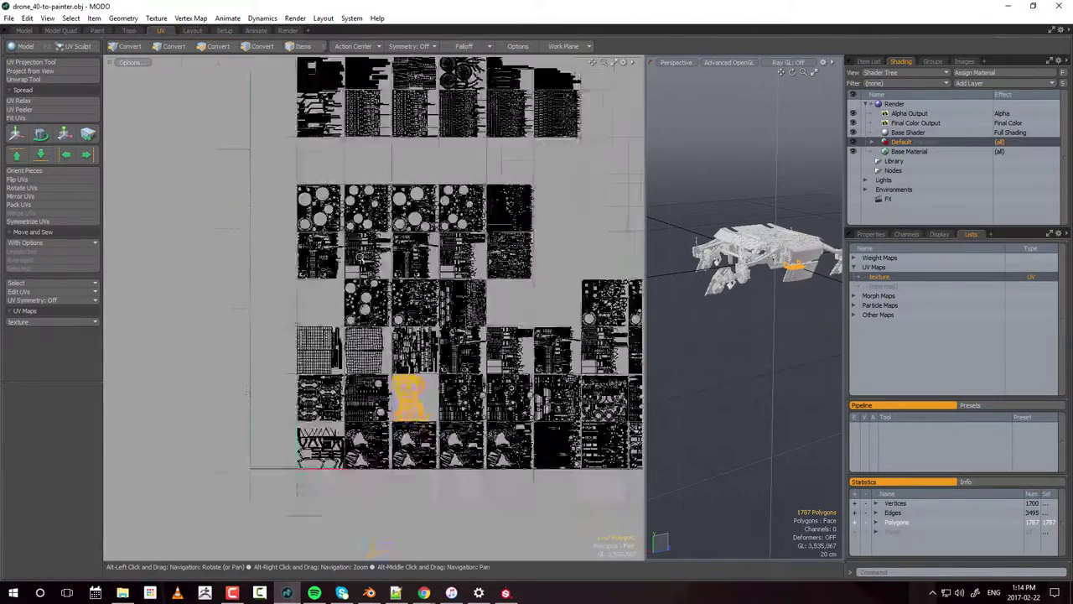
pyautogui.keyDown('alt'); pyautogui.moveTo(496, 83); pyautogui.dragTo(340, 118); pyautogui.keyUp('alt')
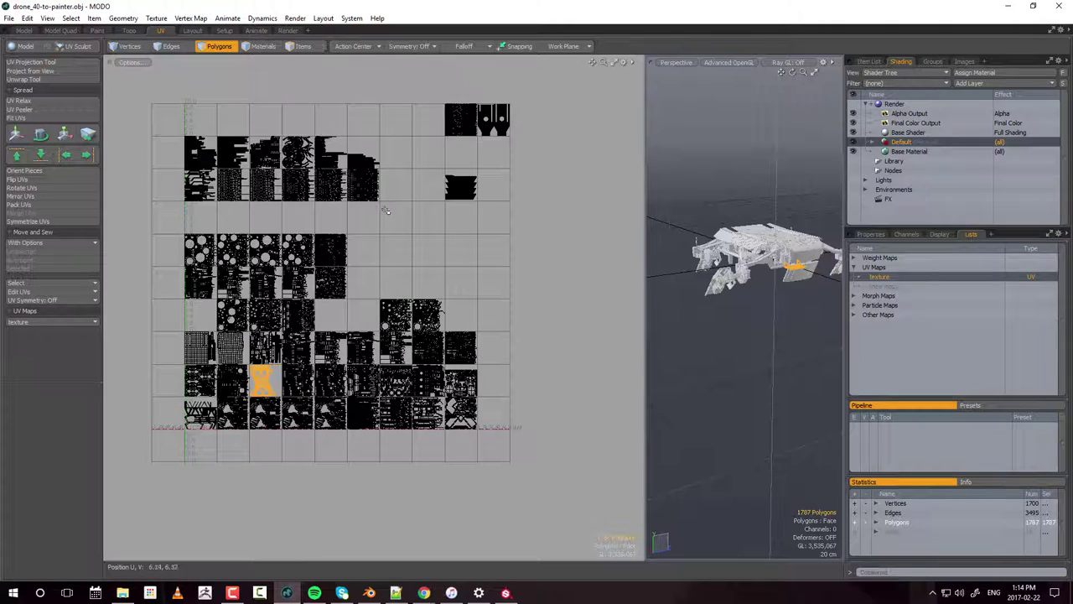
pyautogui.keyDown('alt'); pyautogui.moveTo(270, 327); pyautogui.dragTo(292, 297); pyautogui.keyUp('alt')
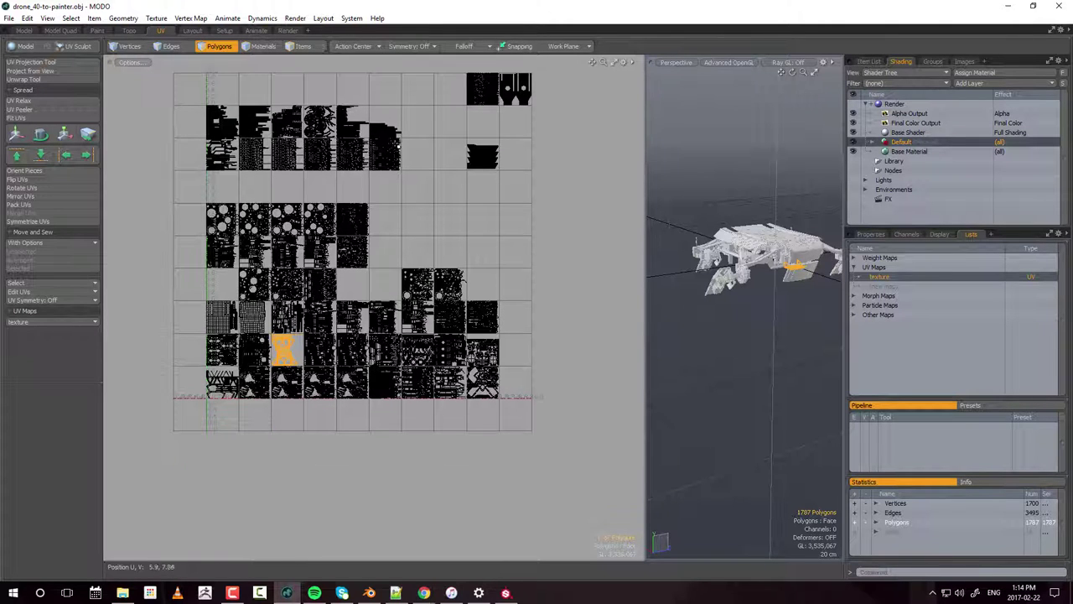
pyautogui.keyDown('alt'); pyautogui.scroll(5, 327, 361); pyautogui.keyUp('alt')
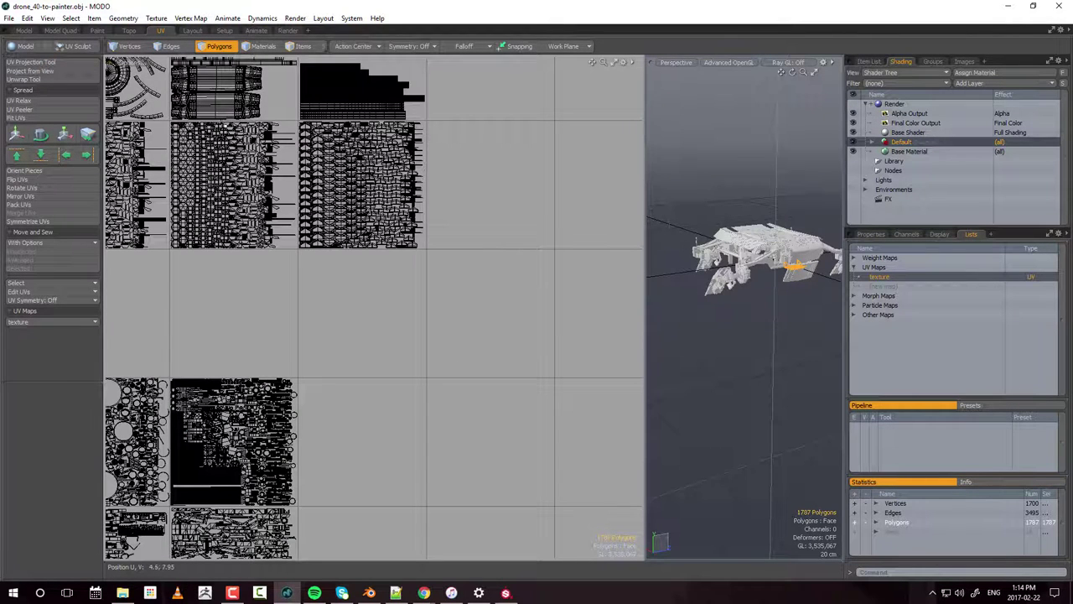
pyautogui.keyDown('alt'); pyautogui.scroll(-5, 373, 306); pyautogui.keyUp('alt')
pyautogui.keyDown('alt'); pyautogui.scroll(5, 445, 293); pyautogui.keyUp('alt')
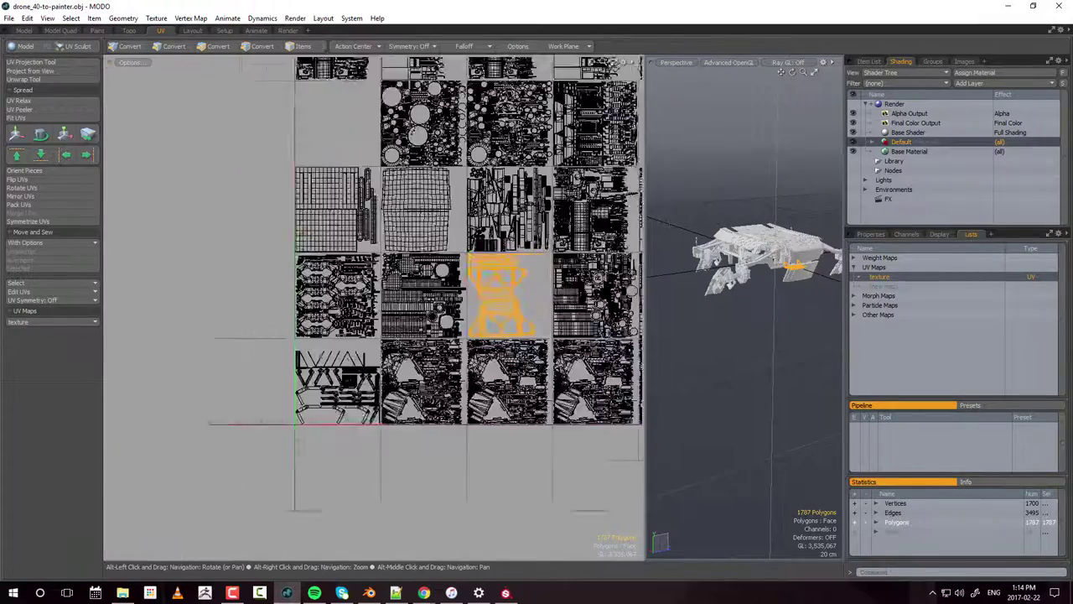
pyautogui.keyDown('alt'); pyautogui.moveTo(428, 332); pyautogui.dragTo(394, 333); pyautogui.keyUp('alt')
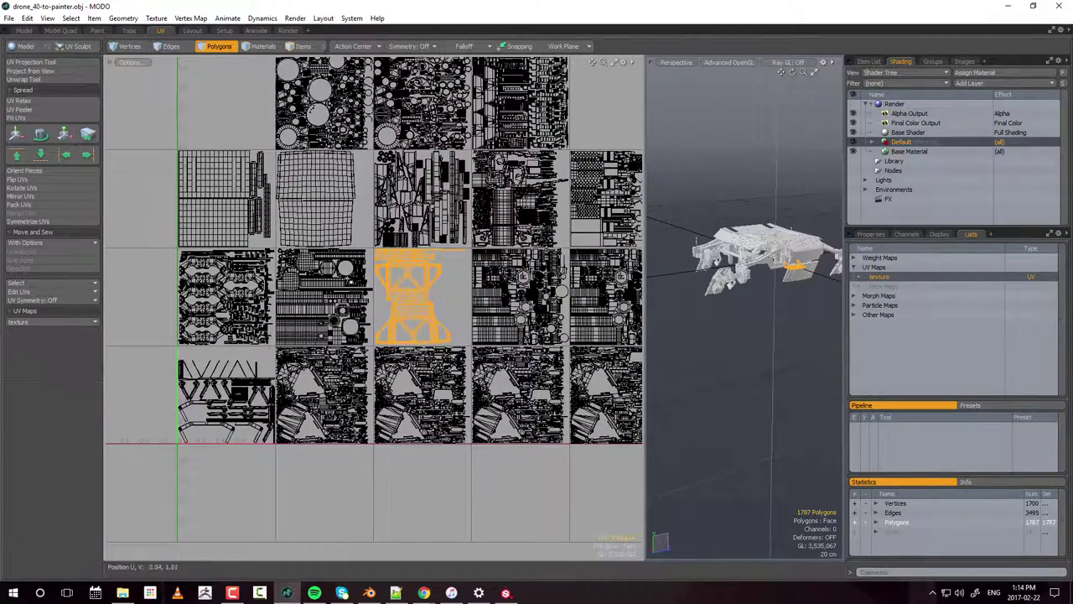
# Step: Pan back to the orange-selected UV tile, then zoom out to show many UDIM tiles
pyautogui.keyDown('alt'); pyautogui.moveTo(263, 384); pyautogui.dragTo(433, 356); pyautogui.keyUp('alt')
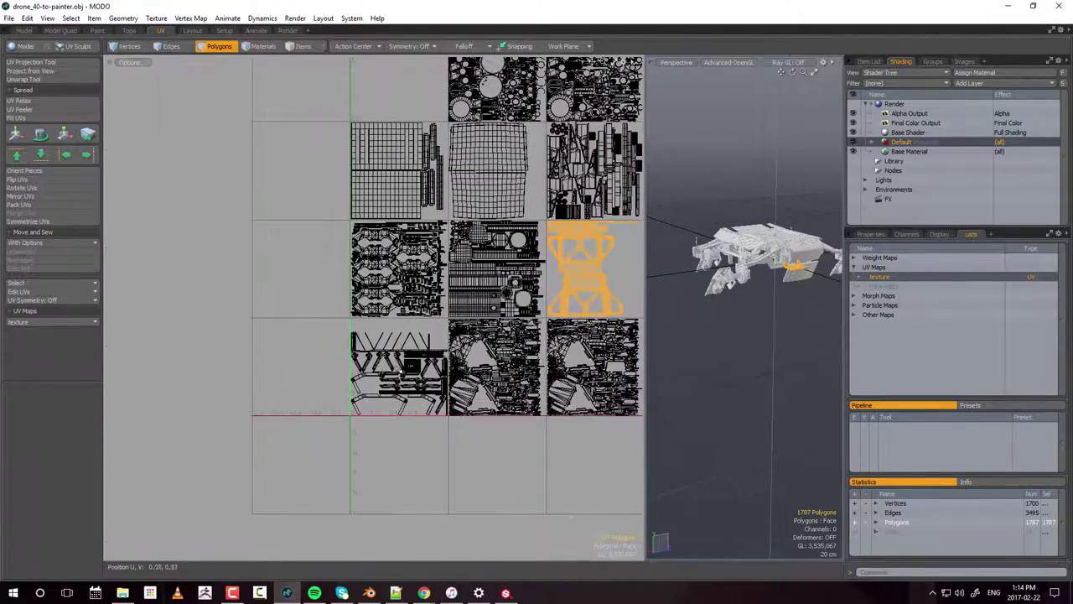
pyautogui.keyDown('alt'); pyautogui.moveTo(618, 255); pyautogui.dragTo(290, 221); pyautogui.keyUp('alt')
pyautogui.keyDown('alt'); pyautogui.scroll(3, 549, 276); pyautogui.keyUp('alt')
pyautogui.keyDown('alt'); pyautogui.scroll(3, 570, 276); pyautogui.keyUp('alt')
pyautogui.keyDown('alt'); pyautogui.scroll(-3, 419, 256); pyautogui.keyUp('alt')
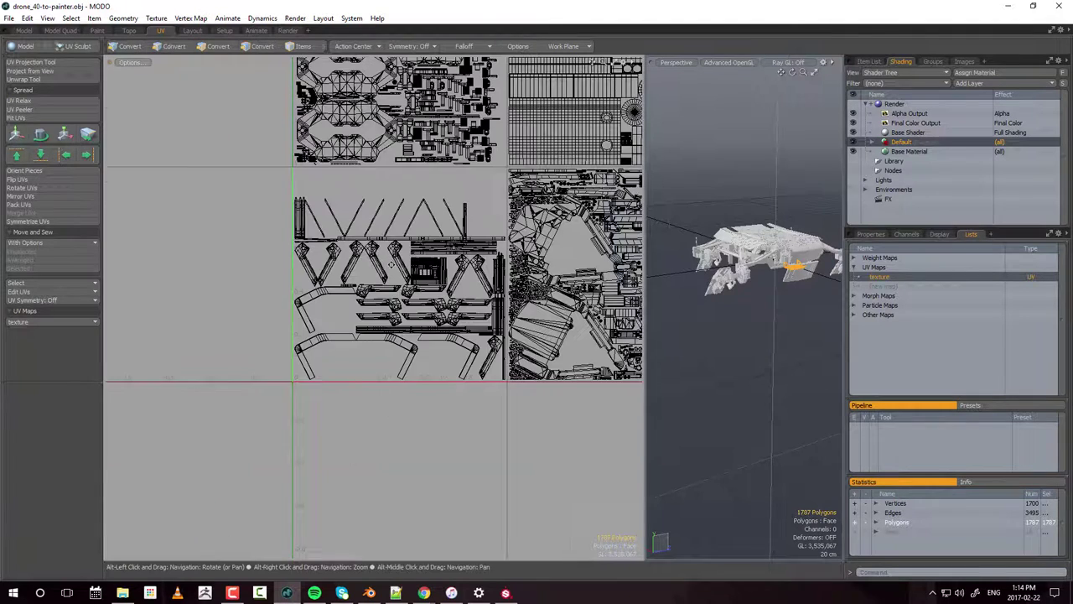
pyautogui.keyDown('alt'); pyautogui.moveTo(419, 256); pyautogui.dragTo(367, 243); pyautogui.keyUp('alt')
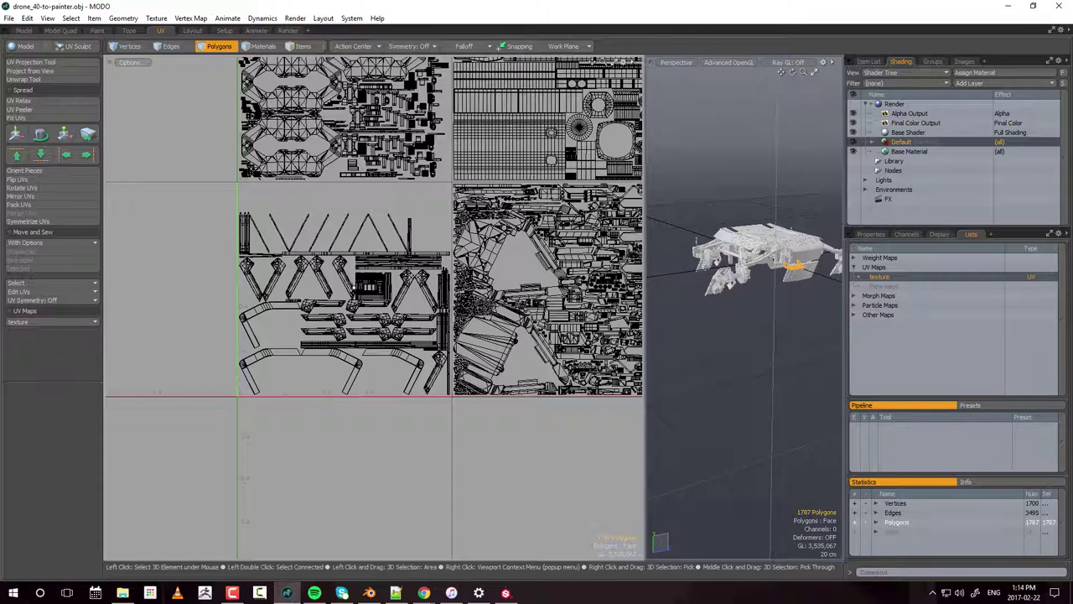
pyautogui.moveTo(348, 282); pyautogui.dragTo(273, 285, button='middle')
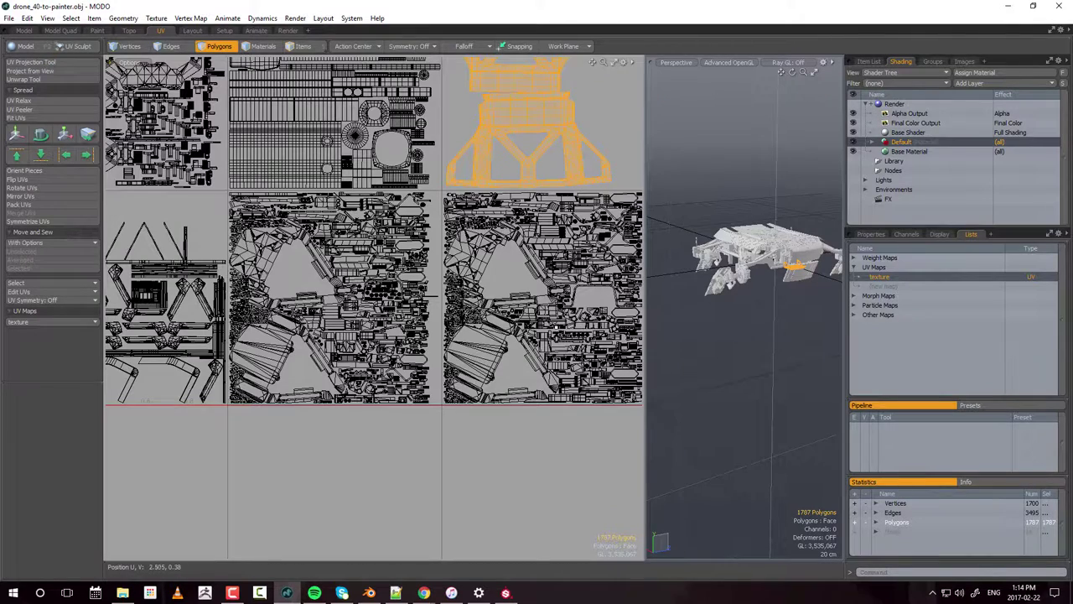
pyautogui.moveTo(544, 324); pyautogui.dragTo(254, 306, button='middle')
pyautogui.scroll(-3, 352, 325)
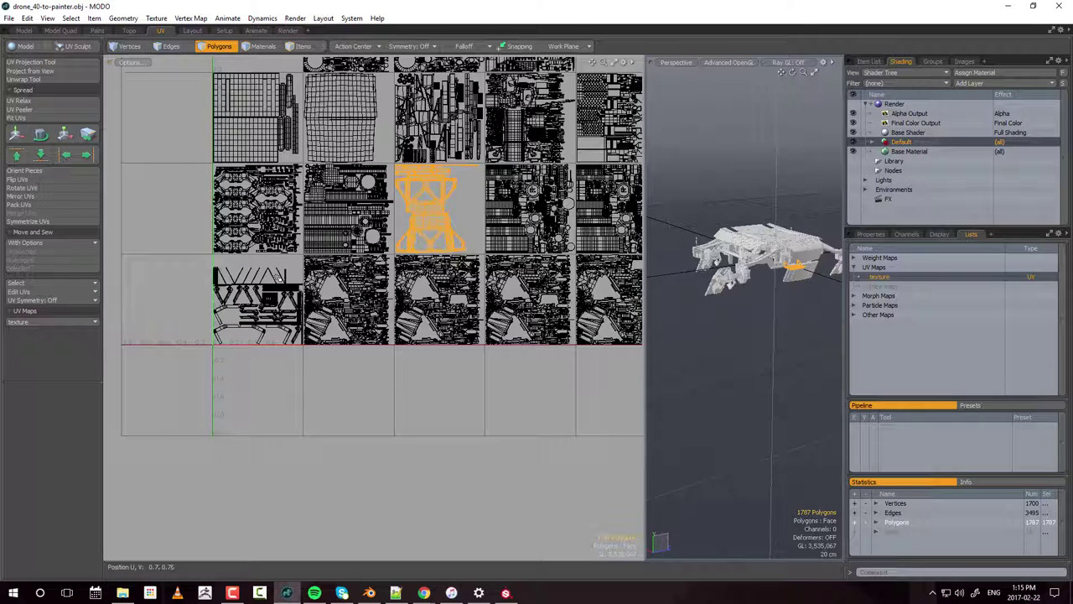
# Step: Confirm the New project dialog to create the drone project, then return to MODO
pyautogui.click(506, 593)
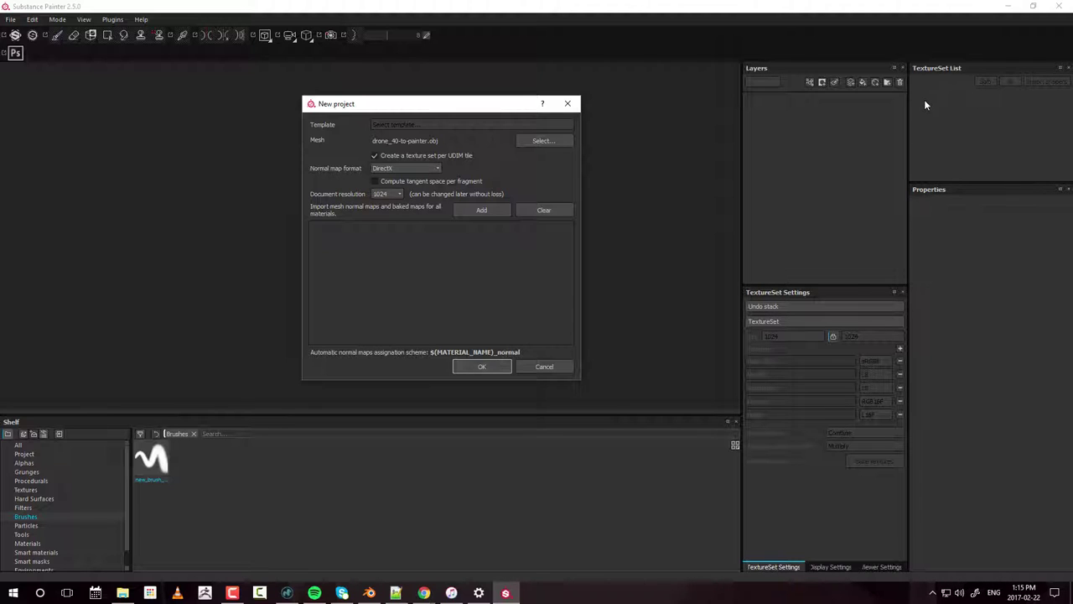
pyautogui.click(481, 366)
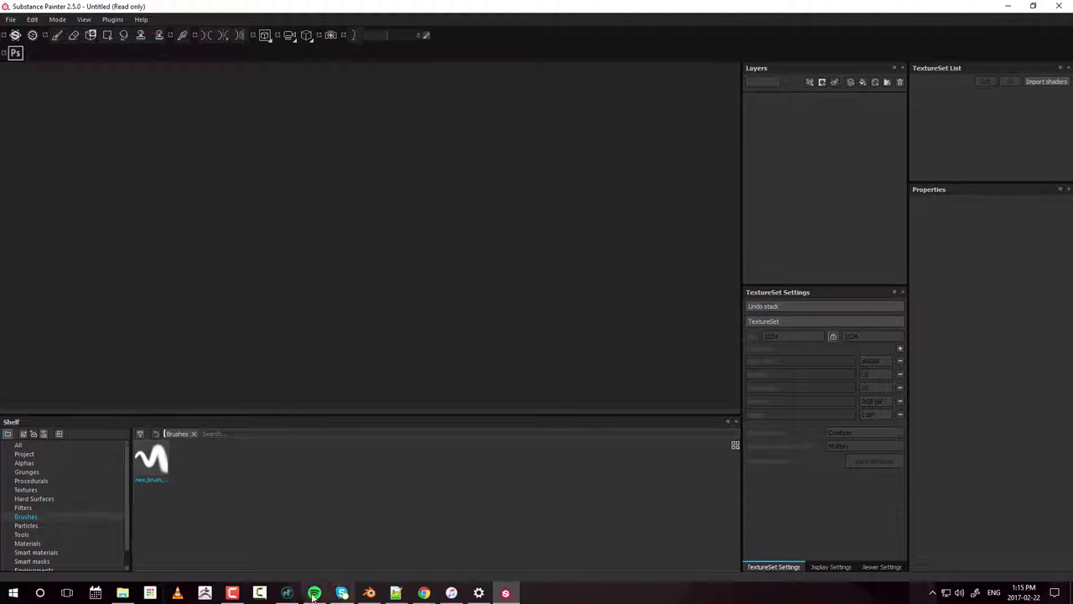
pyautogui.click(287, 593)
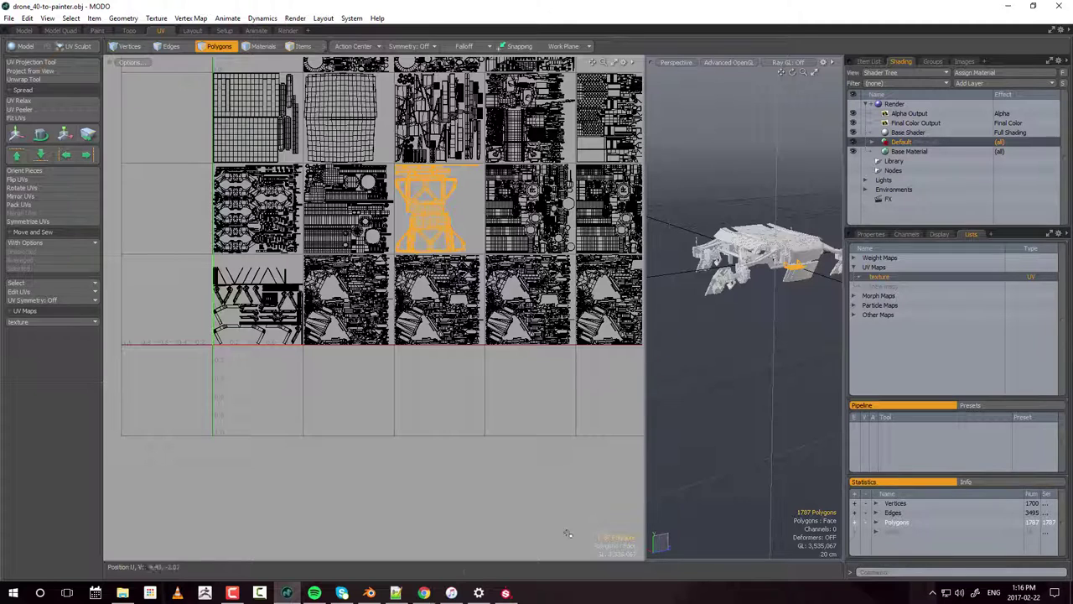
pyautogui.click(505, 593)
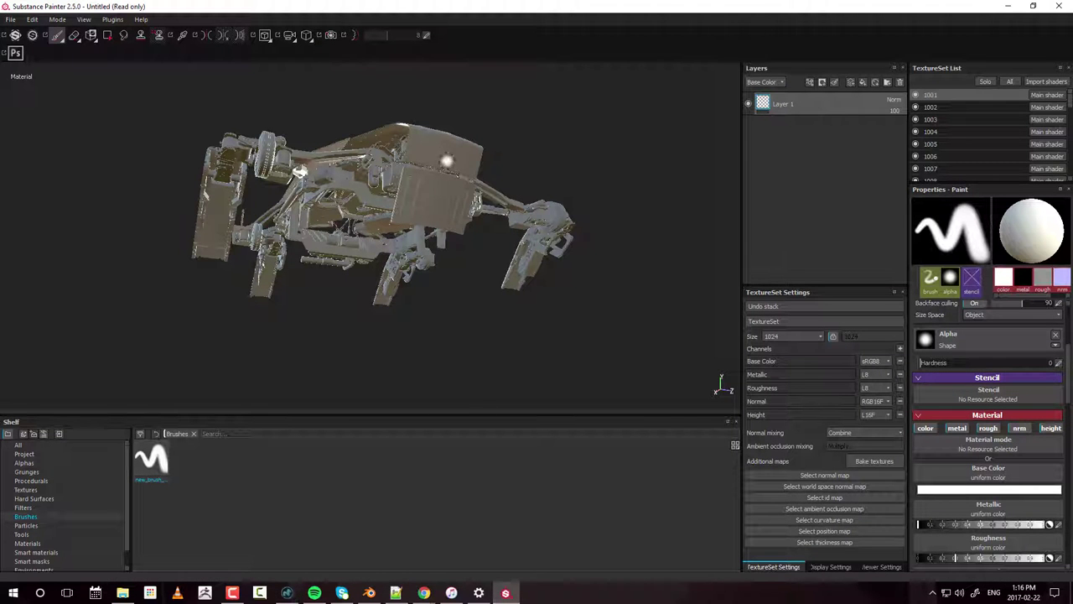
pyautogui.moveTo(441, 213)
pyautogui.keyDown('alt'); pyautogui.mouseDown()
pyautogui.moveTo(413, 159)
pyautogui.moveTo(587, 199)
pyautogui.mouseUp(); pyautogui.keyUp('alt')
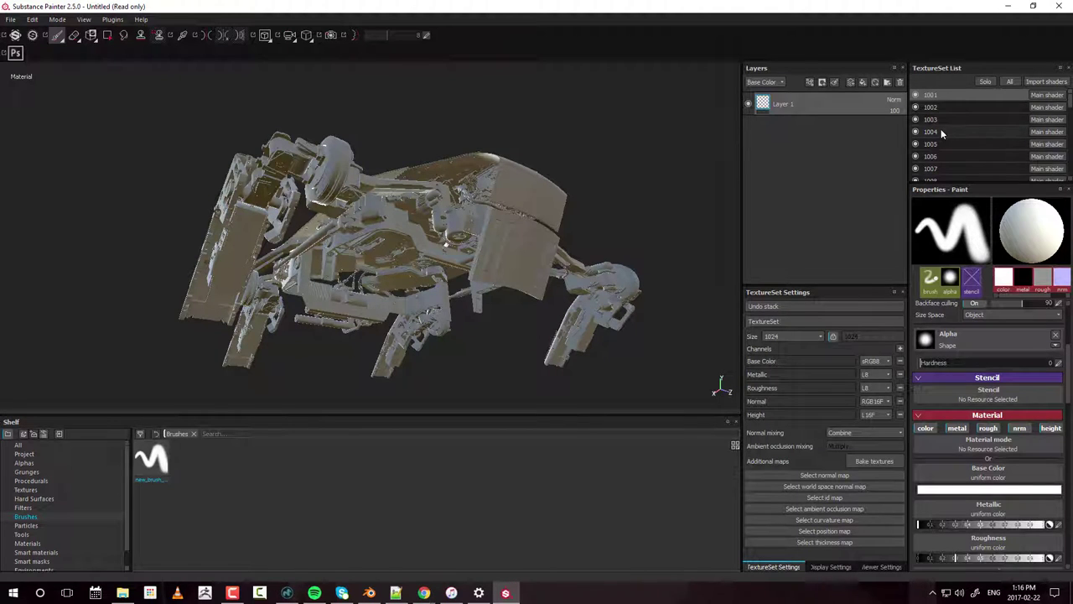
pyautogui.scroll(-20, 942, 128)
pyautogui.scroll(20, 942, 128)
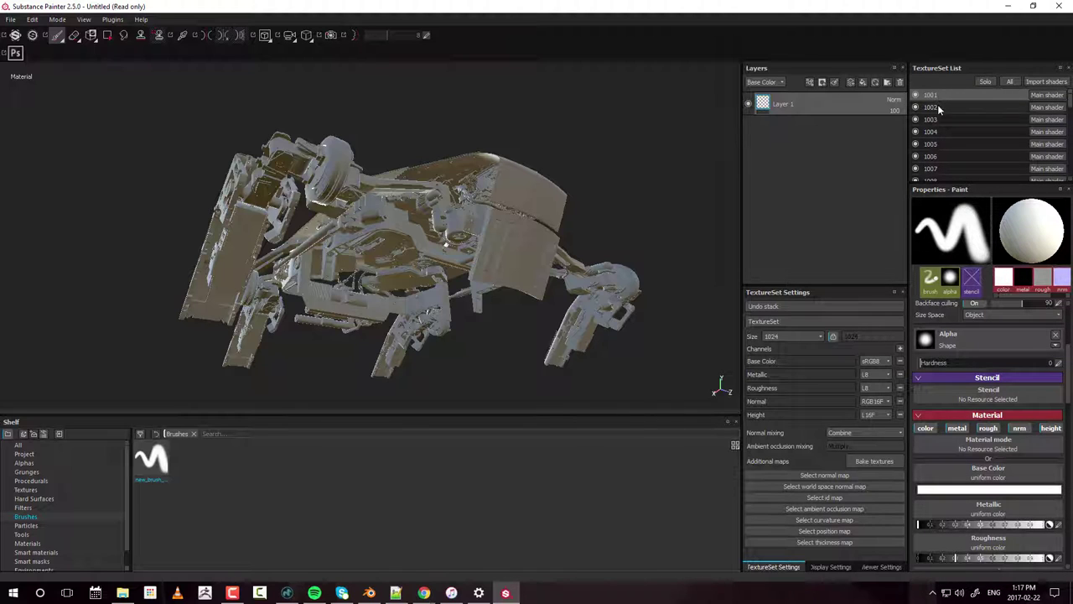
pyautogui.click(939, 108)
pyautogui.click(991, 82)
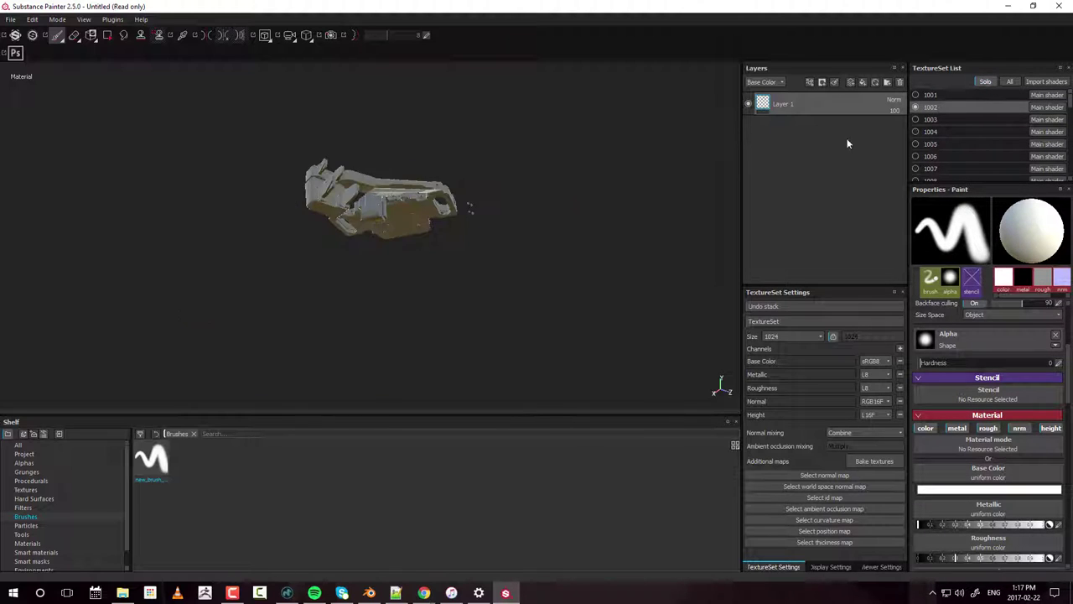
pyautogui.click(932, 119)
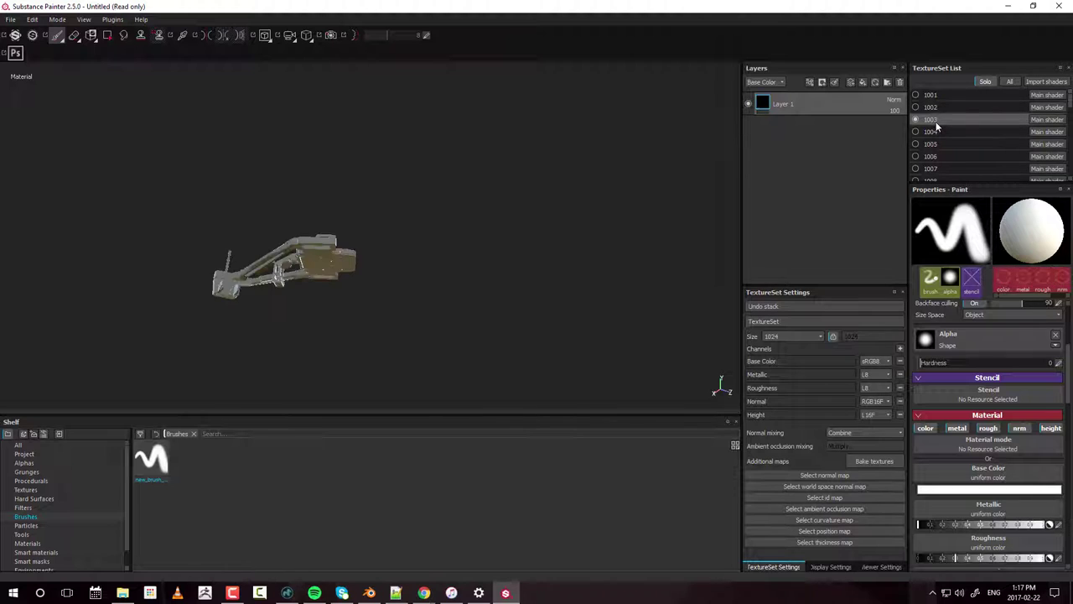
pyautogui.click(935, 132)
pyautogui.click(936, 145)
pyautogui.click(930, 156)
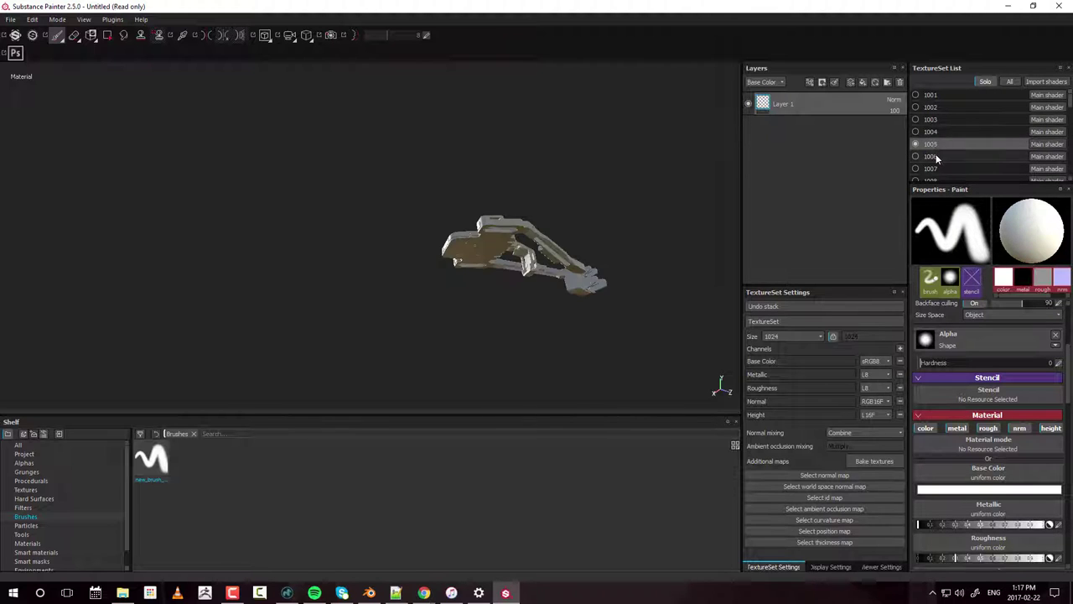
pyautogui.click(931, 96)
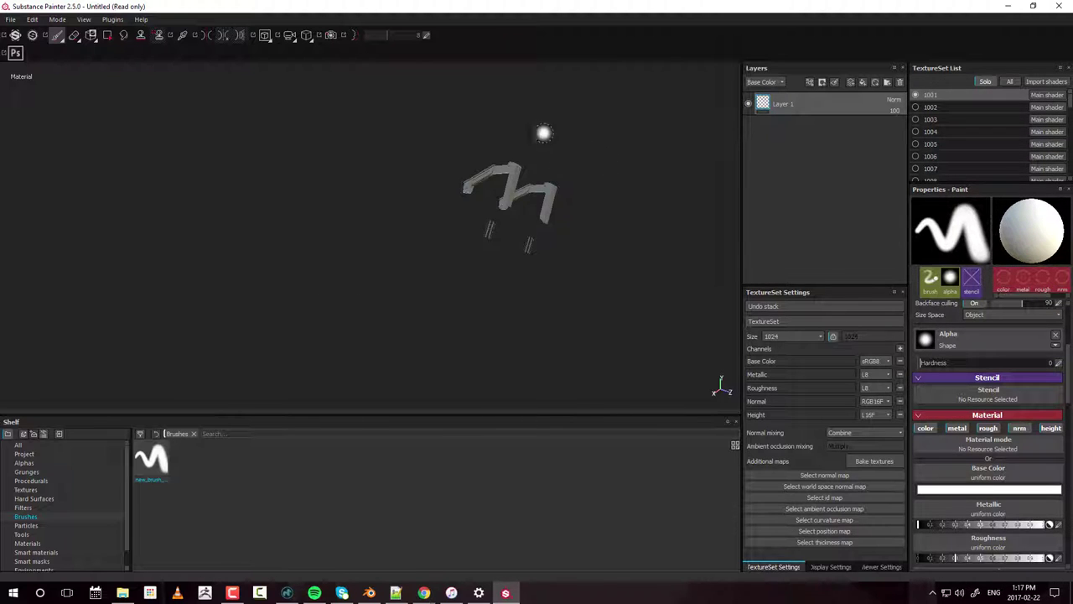
pyautogui.click(923, 107)
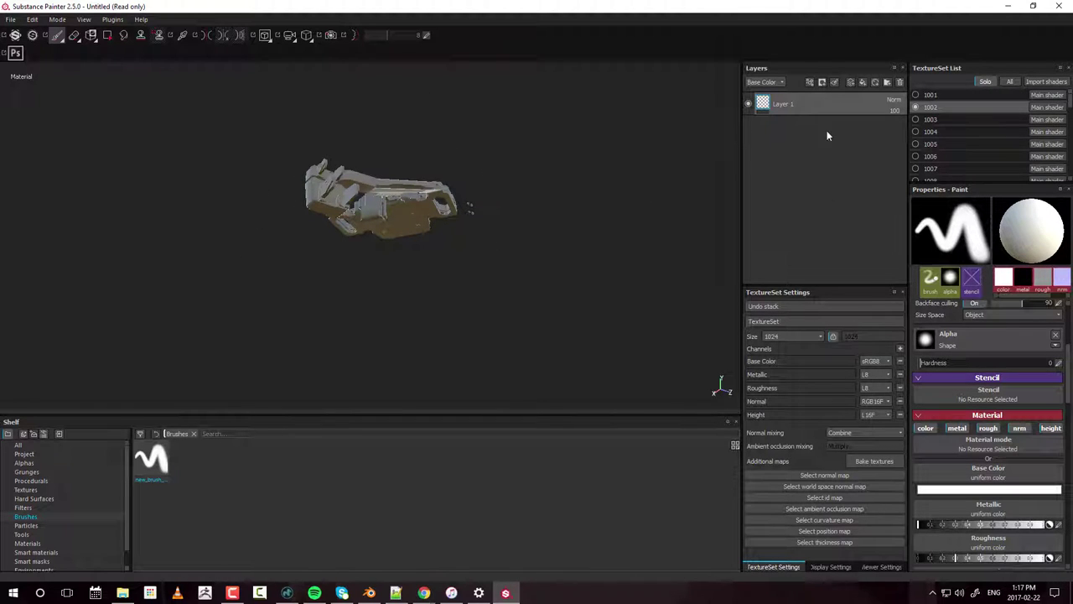
pyautogui.moveTo(419, 185)
pyautogui.keyDown('alt'); pyautogui.mouseDown()
pyautogui.moveTo(414, 245)
pyautogui.moveTo(467, 223)
pyautogui.moveTo(486, 148)
pyautogui.moveTo(590, 133)
pyautogui.moveTo(578, 127)
pyautogui.mouseUp(); pyautogui.keyUp('alt')
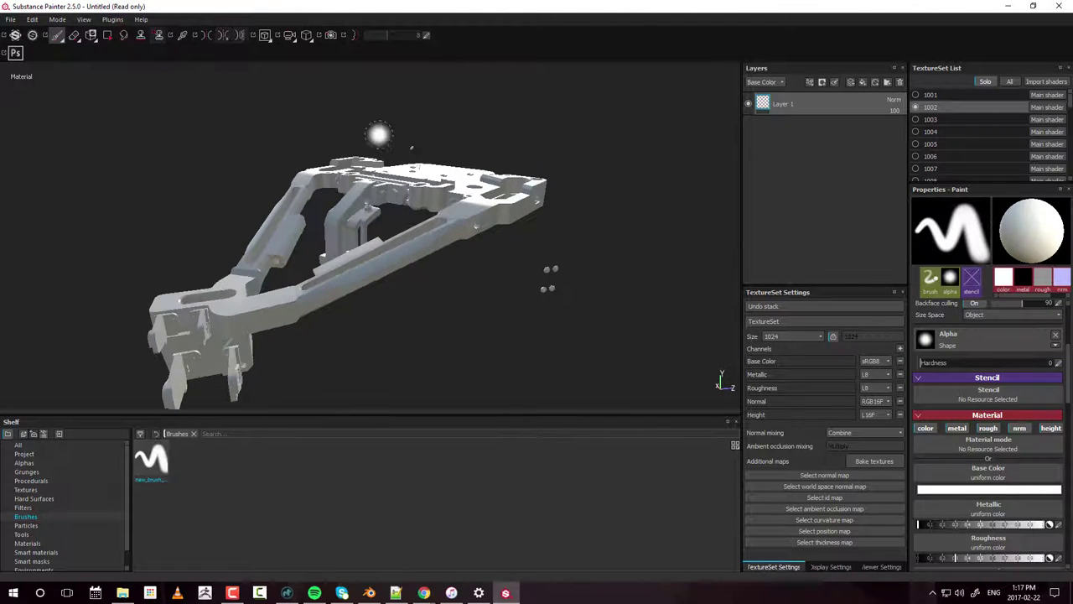
pyautogui.scroll(-3, 410, 264)
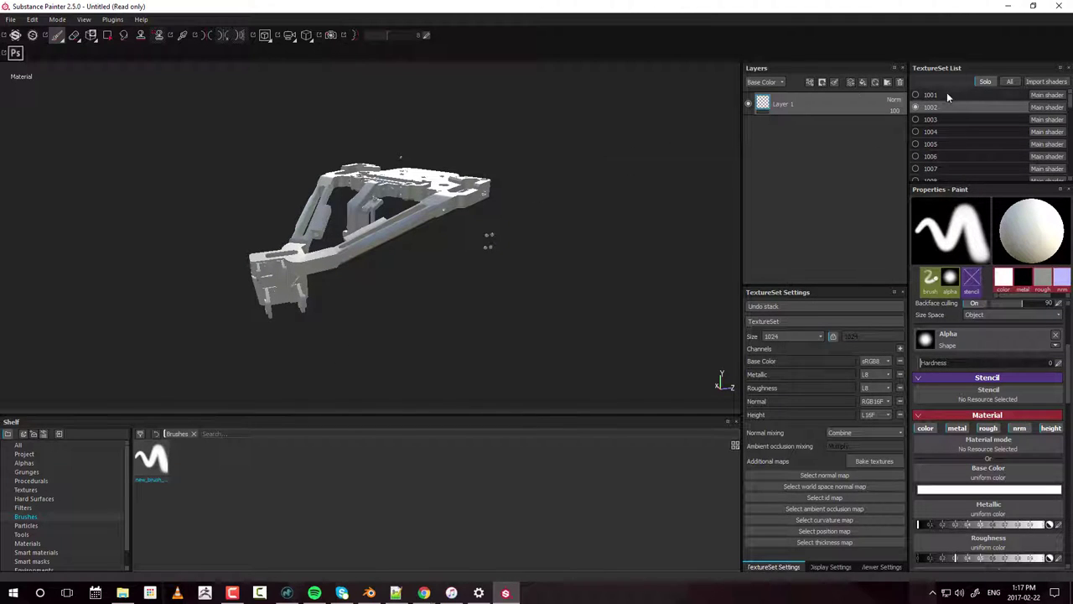
# Step: Show all texture sets, then orbit, zoom and rotate the lighting around the whole drone
pyautogui.click(1010, 83)
pyautogui.keyDown('alt'); pyautogui.moveTo(479, 255); pyautogui.dragTo(624, 186); pyautogui.keyUp('alt')
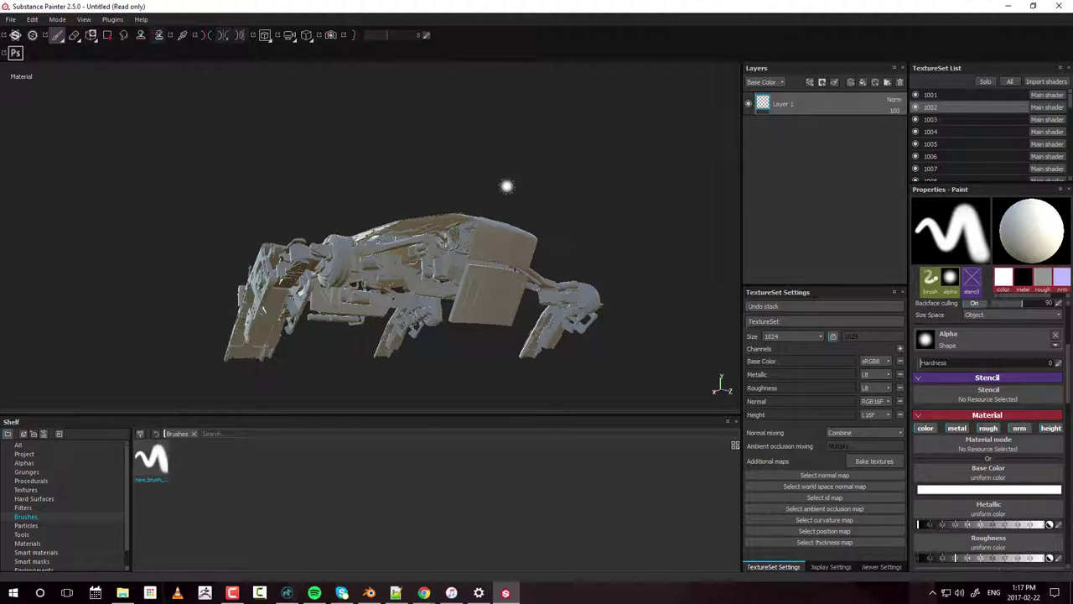
pyautogui.keyDown('alt'); pyautogui.moveTo(389, 290); pyautogui.dragTo(367, 185); pyautogui.keyUp('alt')
pyautogui.moveTo(288, 198)
pyautogui.keyDown('shift'); pyautogui.mouseDown(button='right')
pyautogui.moveTo(372, 113)
pyautogui.moveTo(259, 144)
pyautogui.moveTo(326, 134)
pyautogui.moveTo(468, 142)
pyautogui.moveTo(95, 354)
pyautogui.moveTo(355, 160)
pyautogui.moveTo(505, 215)
pyautogui.moveTo(483, 214)
pyautogui.mouseUp(button='right'); pyautogui.keyUp('shift')
pyautogui.keyDown('alt'); pyautogui.moveTo(483, 214); pyautogui.dragTo(540, 224); pyautogui.keyUp('alt')
pyautogui.keyDown('alt'); pyautogui.moveTo(578, 203); pyautogui.dragTo(394, 211, button='right'); pyautogui.keyUp('alt')
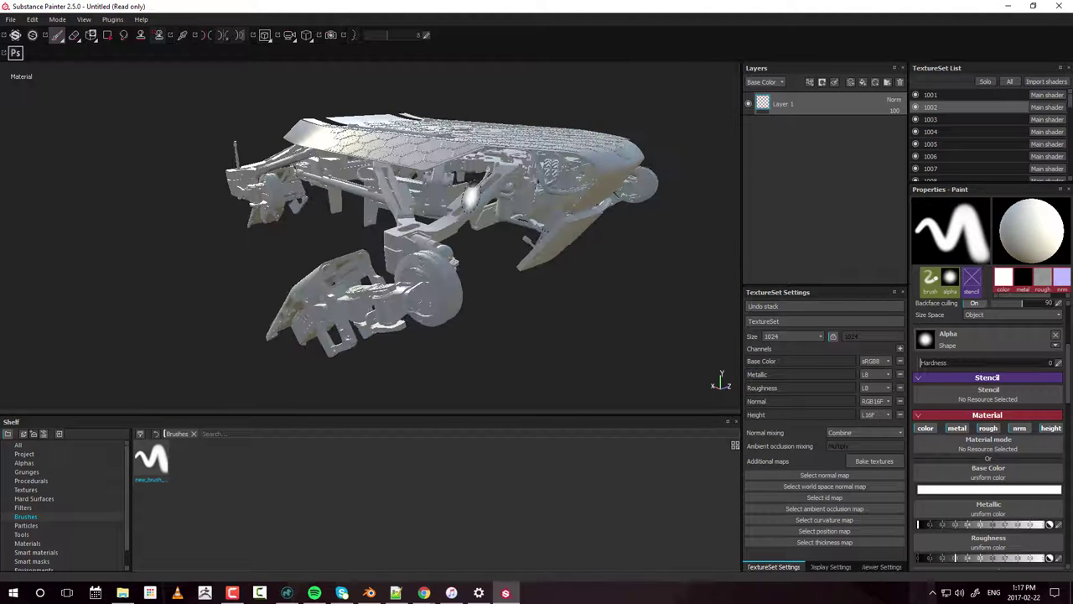
# Step: Enlarge the paint brush greatly and turn the drone to view another side
pyautogui.keyDown('ctrl'); pyautogui.moveTo(501, 200); pyautogui.dragTo(505, 204, button='right'); pyautogui.keyUp('ctrl')
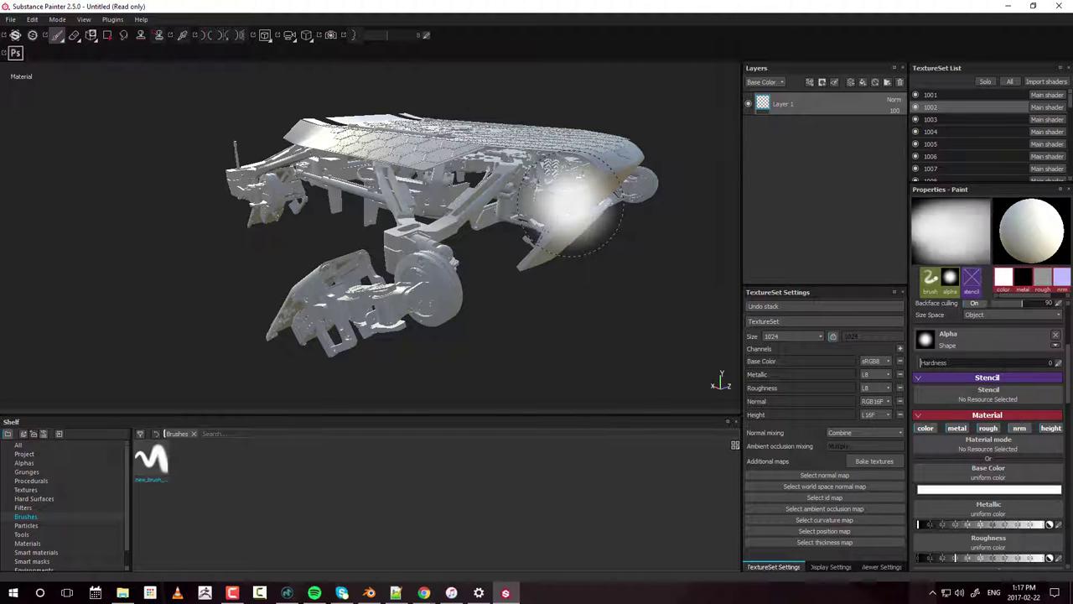
pyautogui.moveTo(556, 210)
pyautogui.keyDown('alt'); pyautogui.mouseDown()
pyautogui.moveTo(520, 195)
pyautogui.moveTo(509, 172)
pyautogui.moveTo(448, 173)
pyautogui.mouseUp(); pyautogui.keyUp('alt')
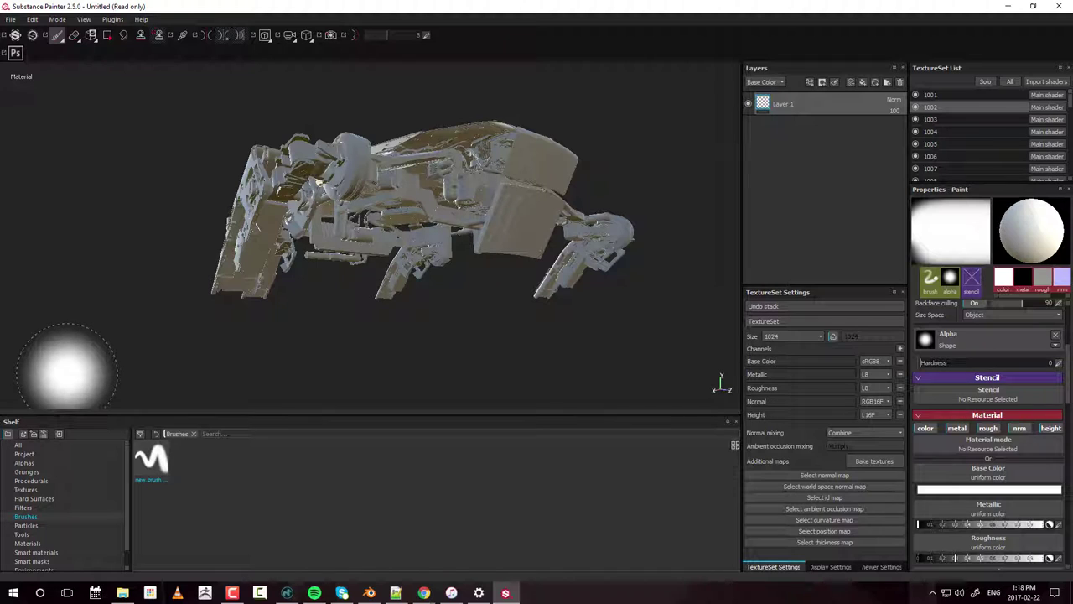
pyautogui.press('alt')
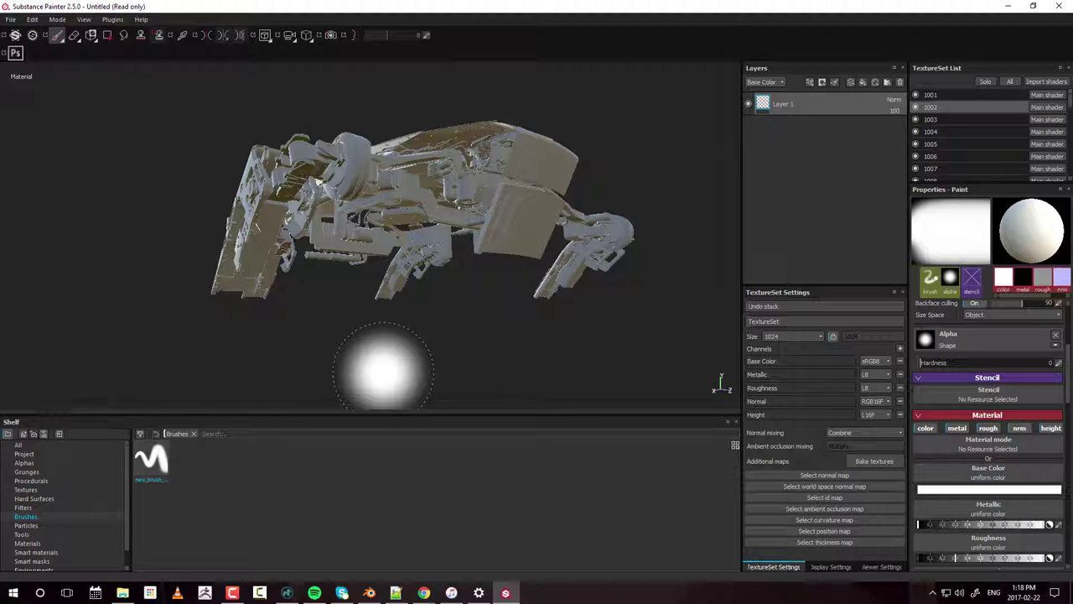
pyautogui.press('ctrl')
pyautogui.press('shift')
pyautogui.hotkey('ctrl', 'shift')
pyautogui.hotkey('ctrl', 'alt')
pyautogui.hotkey('alt', 'shift')
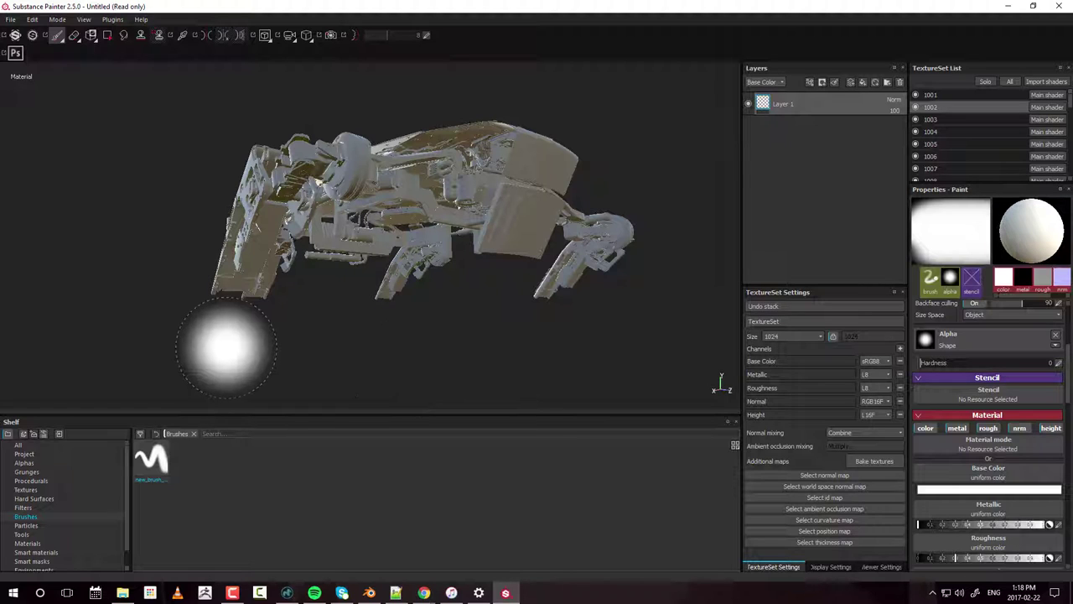
pyautogui.hotkey('alt', 'q')
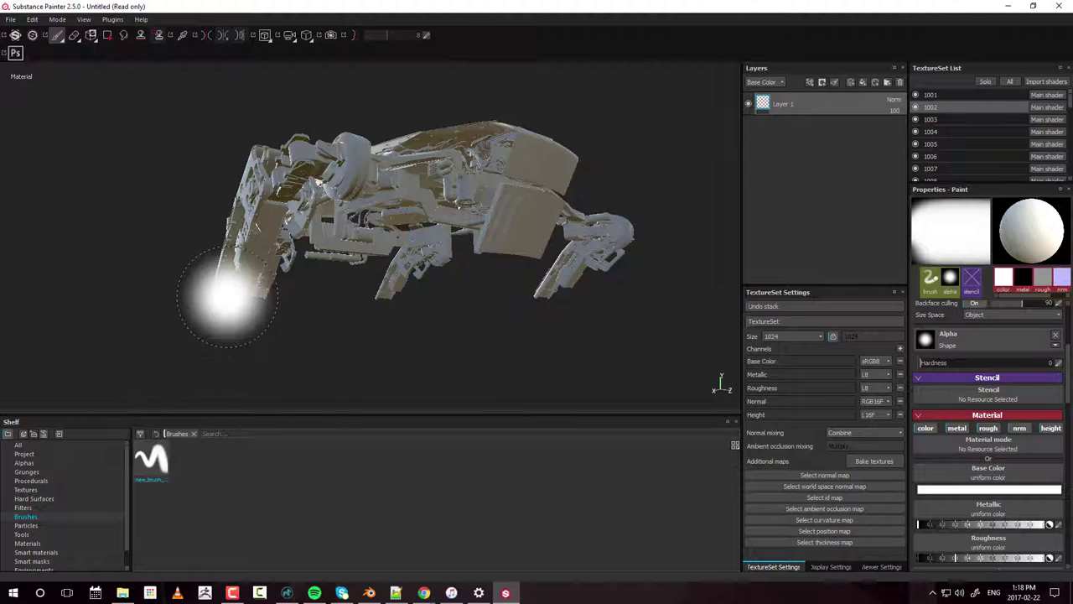
pyautogui.press('shift')
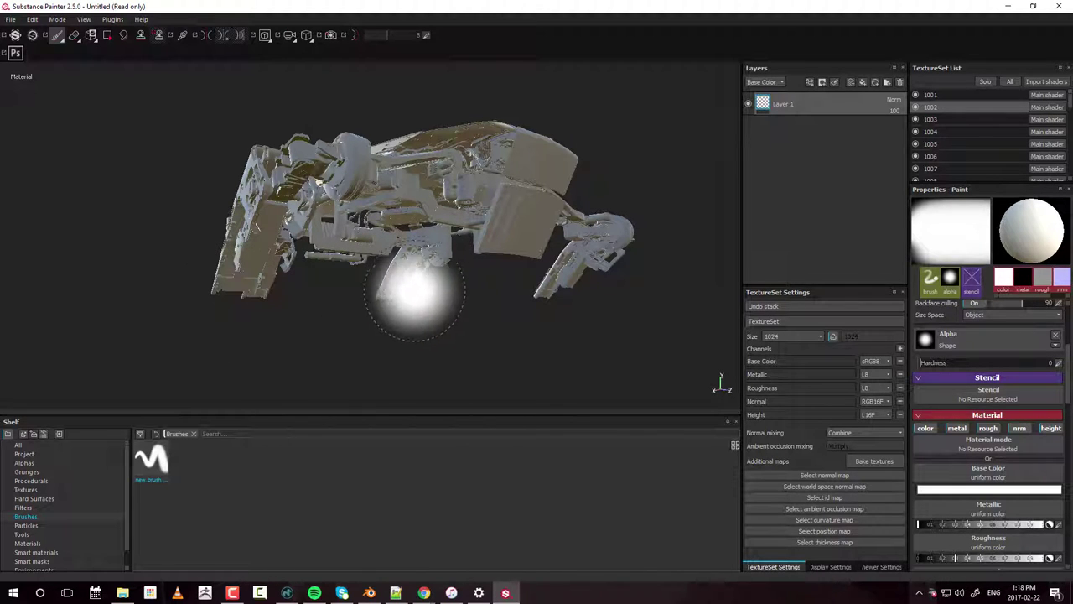
pyautogui.moveTo(431, 263)
pyautogui.keyDown('alt'); pyautogui.mouseDown()
pyautogui.moveTo(448, 209)
pyautogui.moveTo(484, 210)
pyautogui.moveTo(479, 228)
pyautogui.mouseUp(); pyautogui.keyUp('alt')
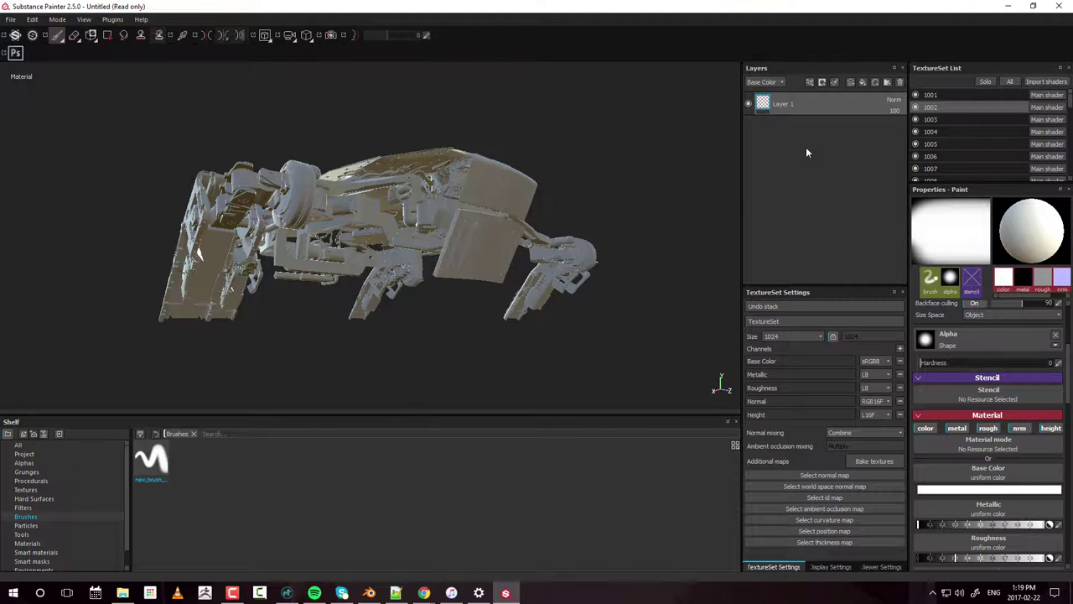
# Step: Select texture set 1001 and add Fill layer 1 above Layer 1
pyautogui.click(957, 119)
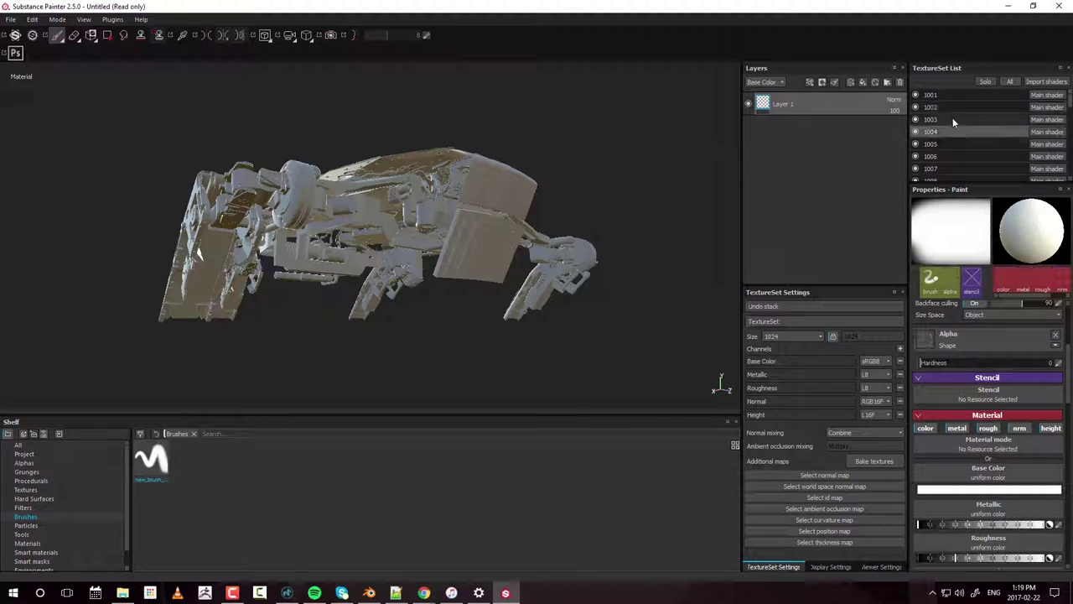
pyautogui.click(947, 96)
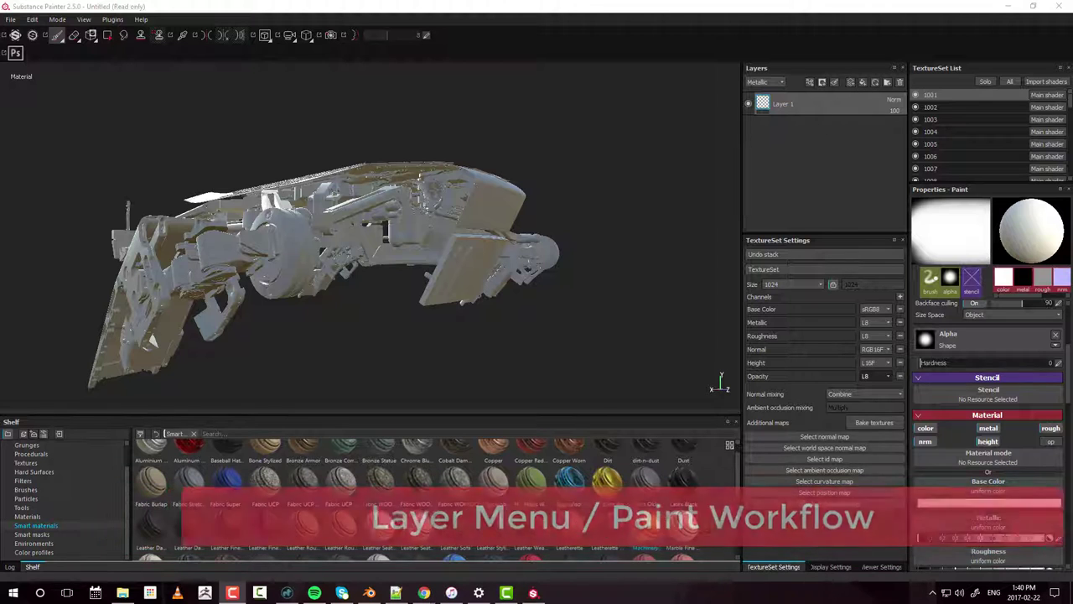
pyautogui.click(863, 82)
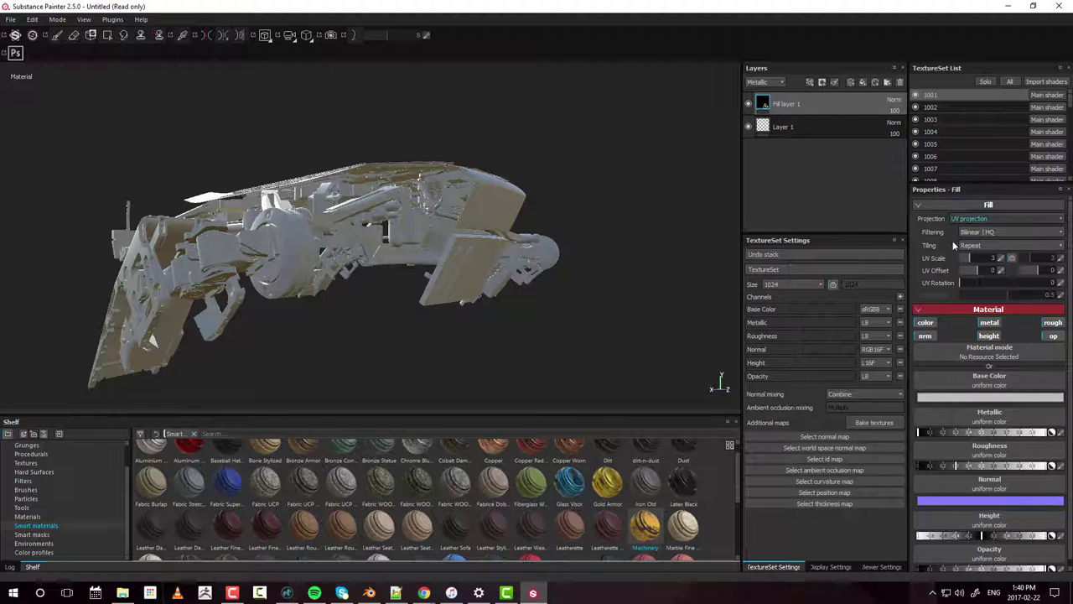
# Step: Give Fill layer 1 a saturated red base colour, solo texture set 1001, and view Base Color
pyautogui.click(990, 398)
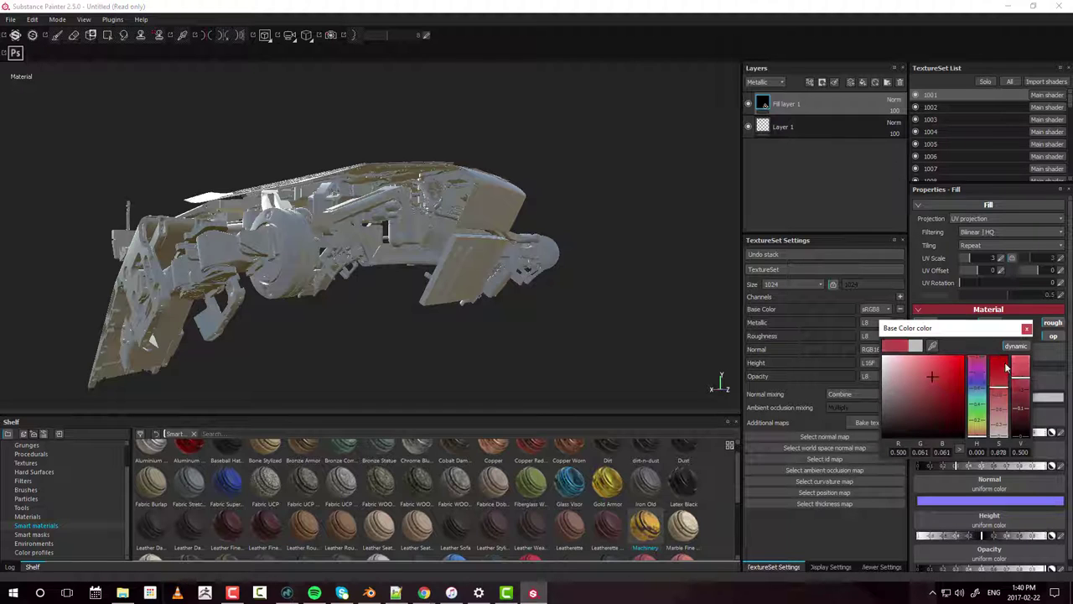
pyautogui.click(962, 373)
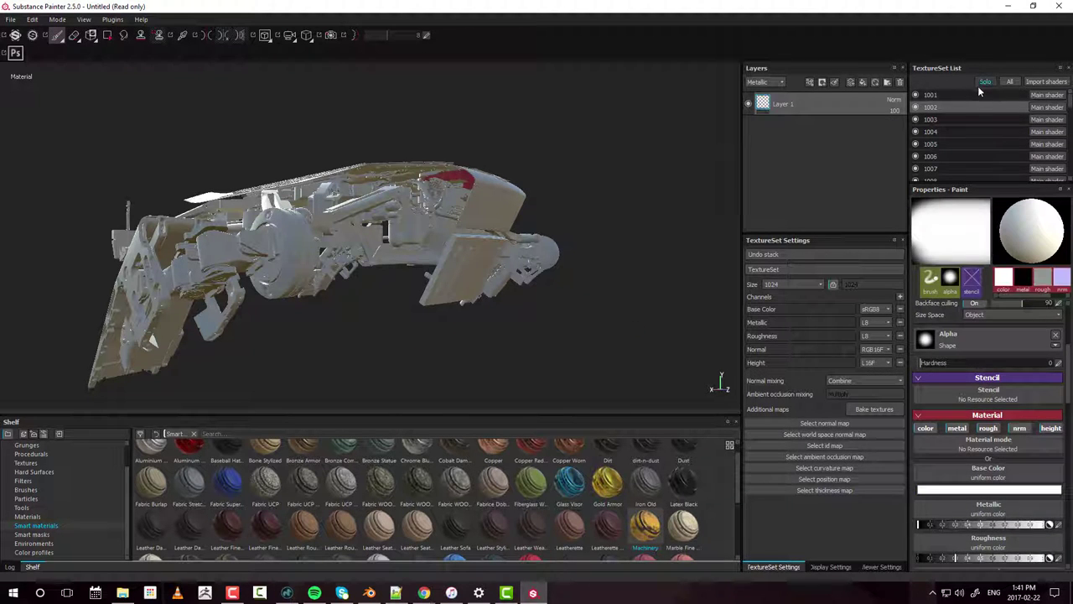
pyautogui.click(986, 82)
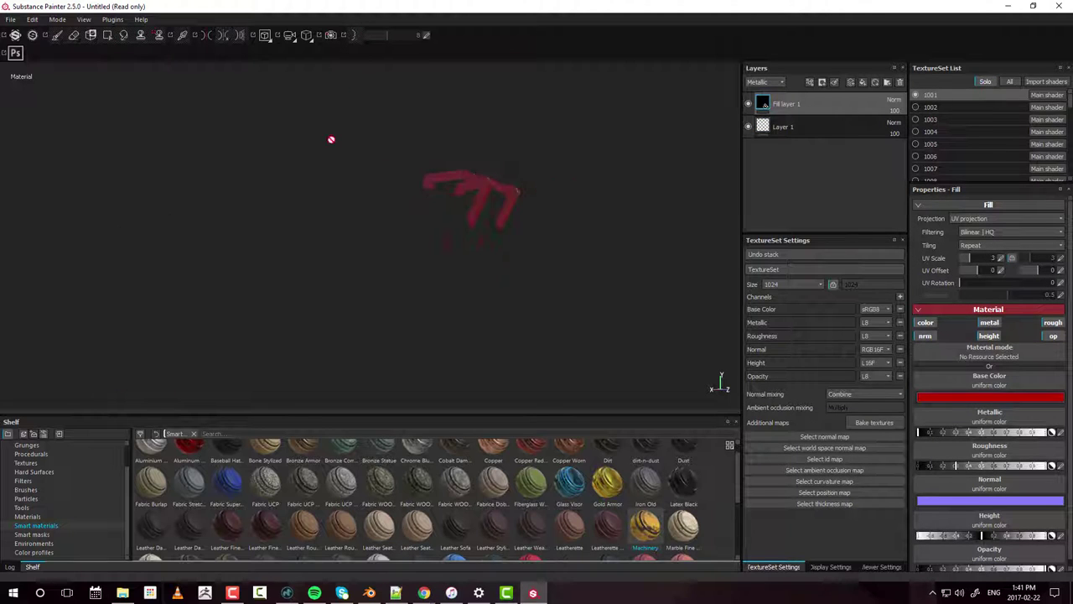
pyautogui.keyDown('alt'); pyautogui.moveTo(458, 181); pyautogui.dragTo(492, 219); pyautogui.keyUp('alt')
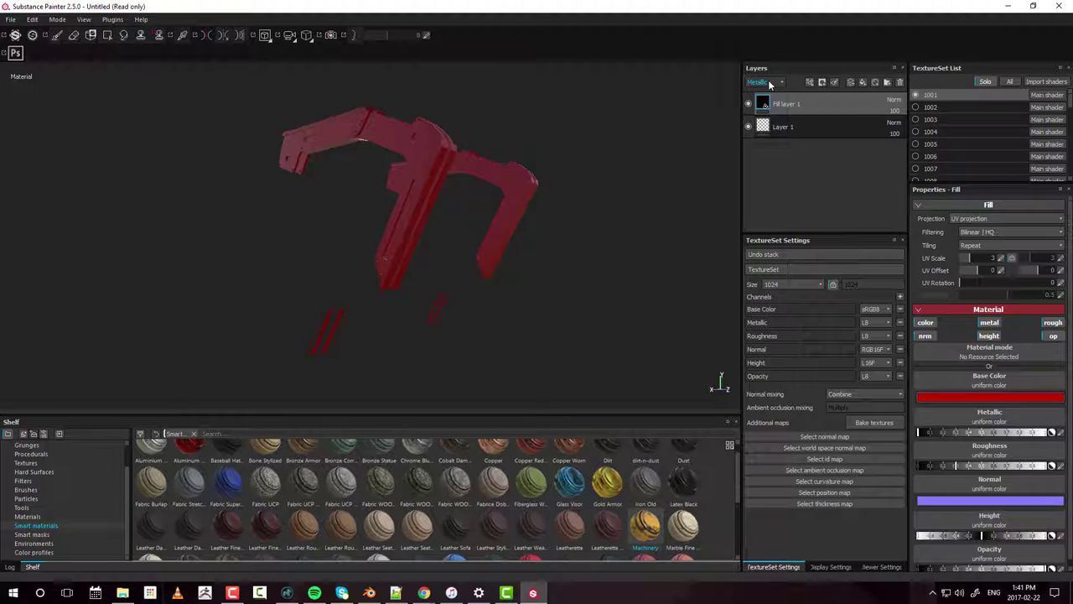
pyautogui.click(767, 82)
pyautogui.click(768, 92)
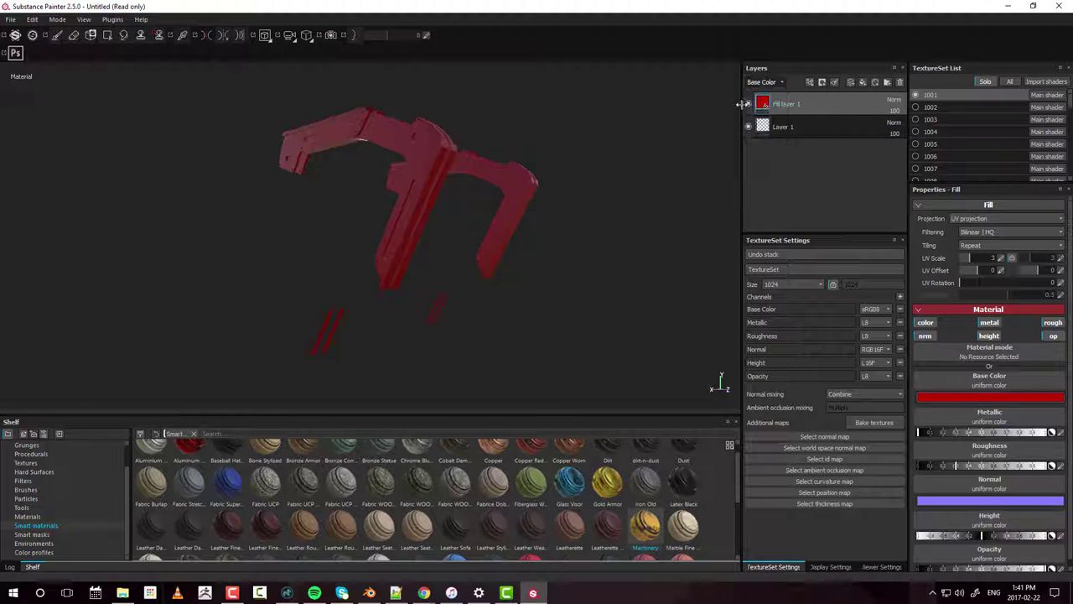
# Step: Add Fill layer 2 on top and set its base colour to a warm yellow
pyautogui.click(863, 83)
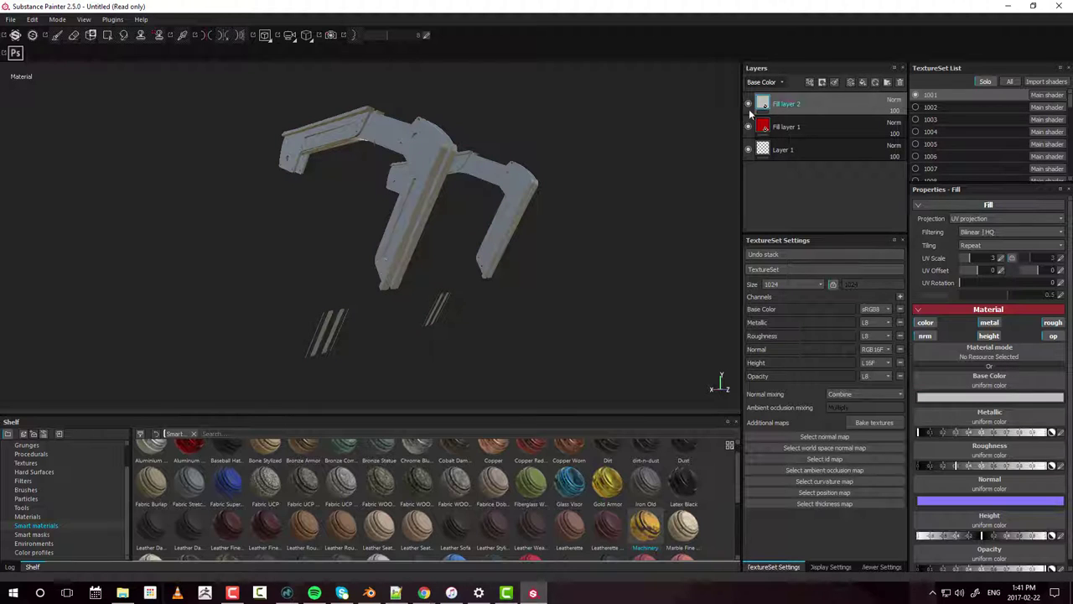
pyautogui.moveTo(765, 105); pyautogui.dragTo(326, 129)
pyautogui.moveTo(536, 98); pyautogui.dragTo(445, 176)
pyautogui.click(971, 400)
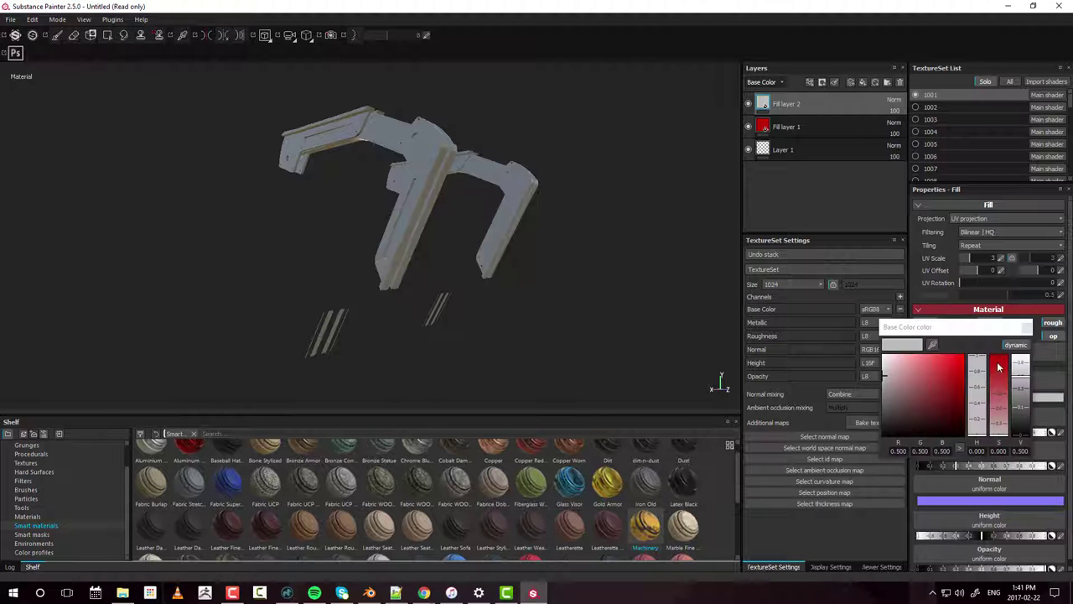
pyautogui.click(960, 373)
pyautogui.moveTo(978, 388); pyautogui.dragTo(978, 422)
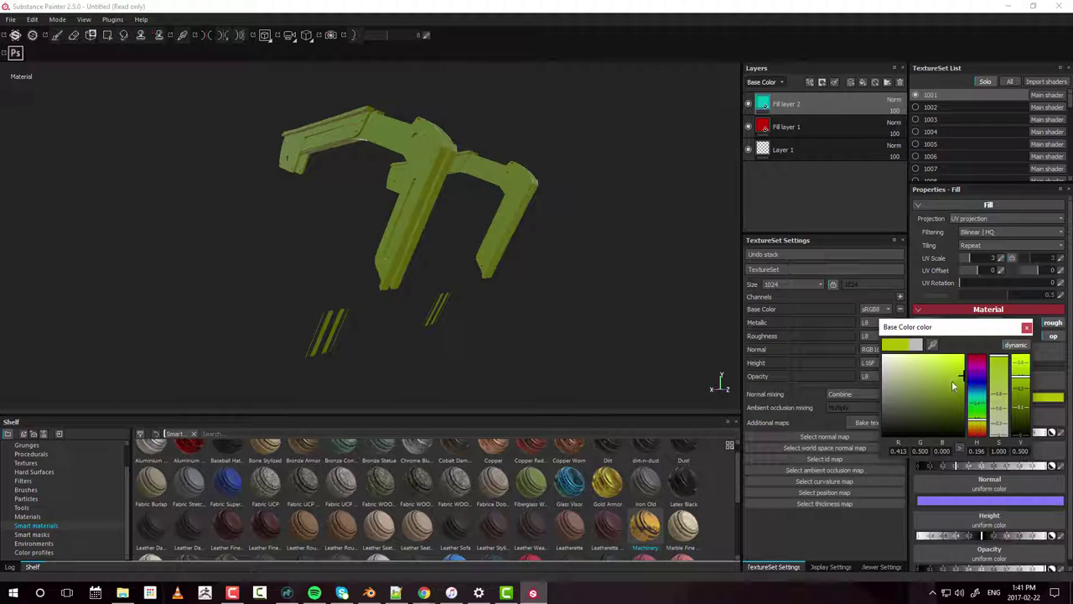
pyautogui.click(981, 428)
pyautogui.moveTo(980, 428); pyautogui.dragTo(980, 426)
pyautogui.click(983, 430)
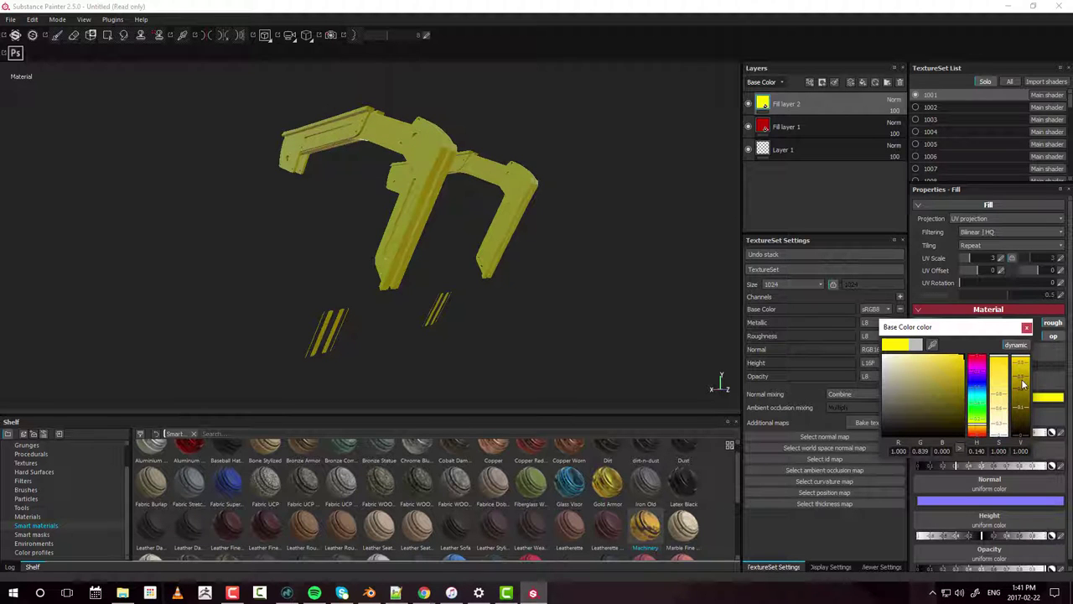
pyautogui.click(1026, 327)
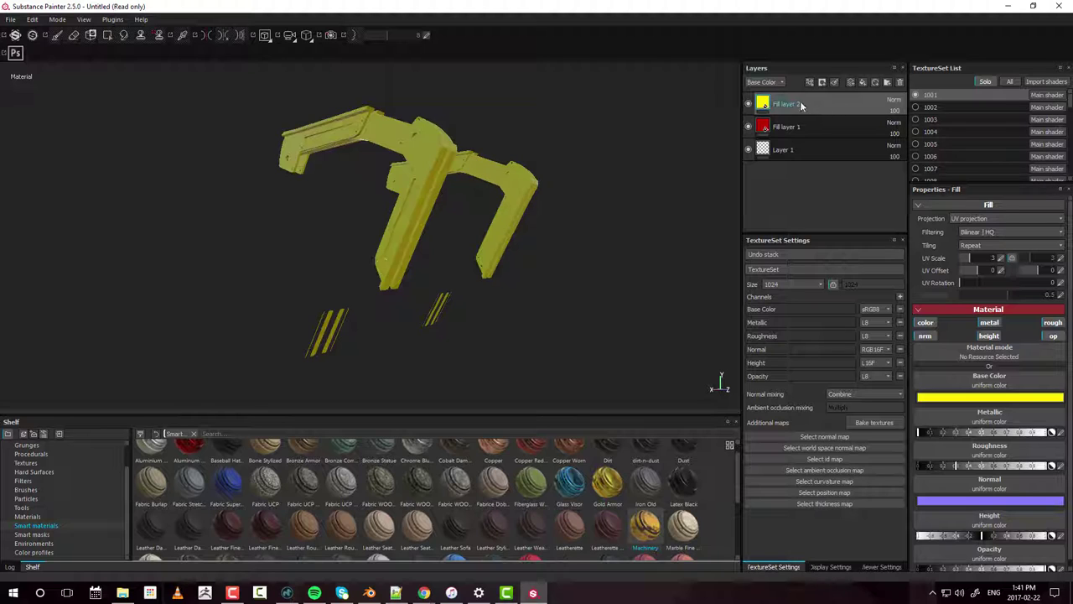
pyautogui.moveTo(801, 105); pyautogui.dragTo(826, 109)
# Step: Add a white mask to Fill layer 2 and paint black over the vertical arm, right arm and post
pyautogui.rightClick(835, 104)
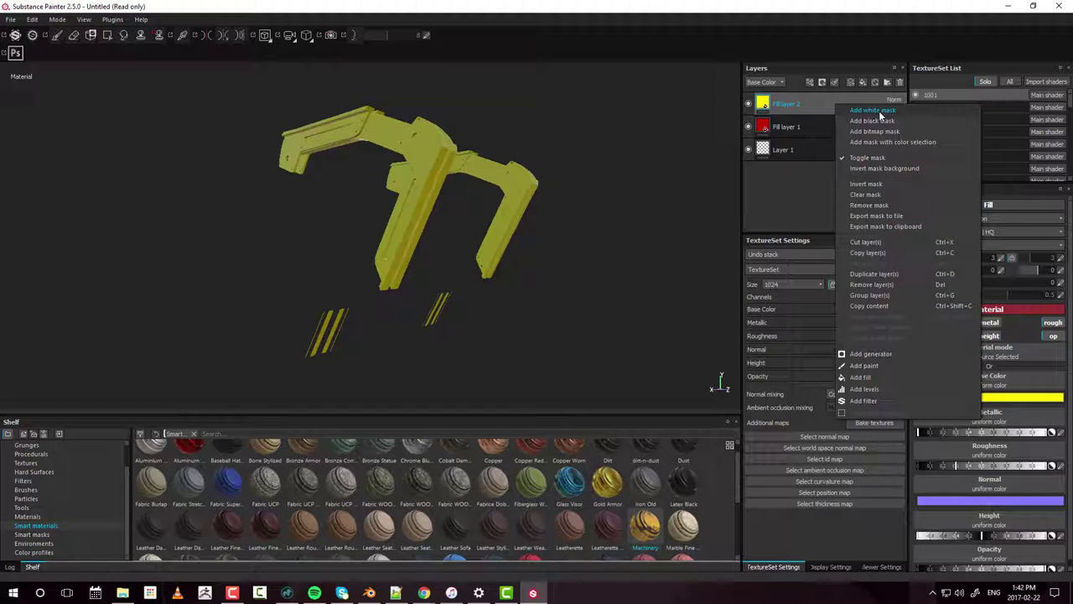
pyautogui.click(872, 109)
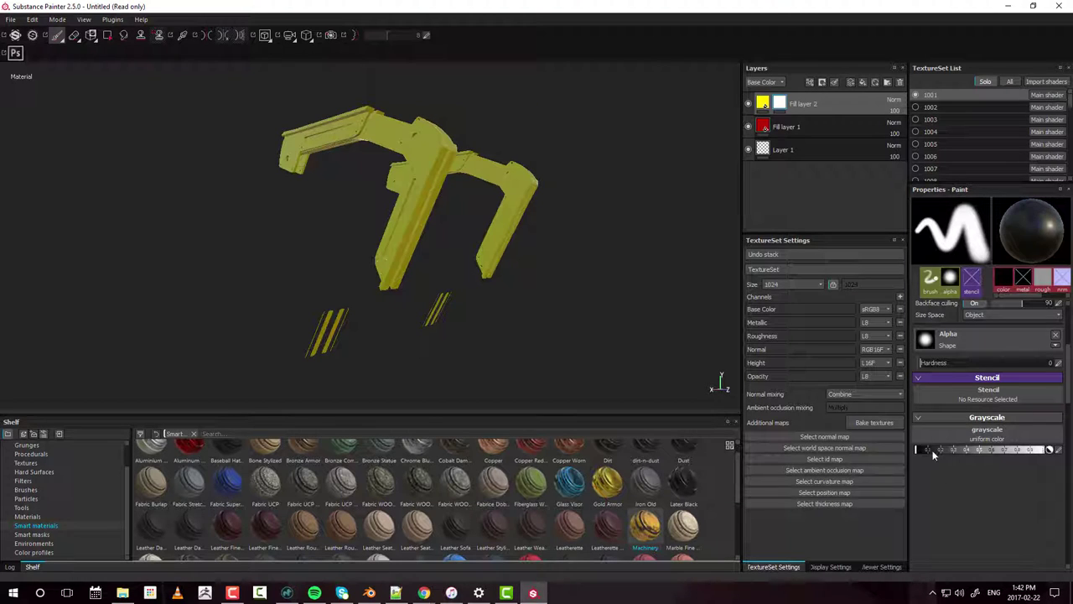
pyautogui.moveTo(933, 454)
pyautogui.mouseDown()
pyautogui.moveTo(970, 449)
pyautogui.moveTo(868, 446)
pyautogui.mouseUp()
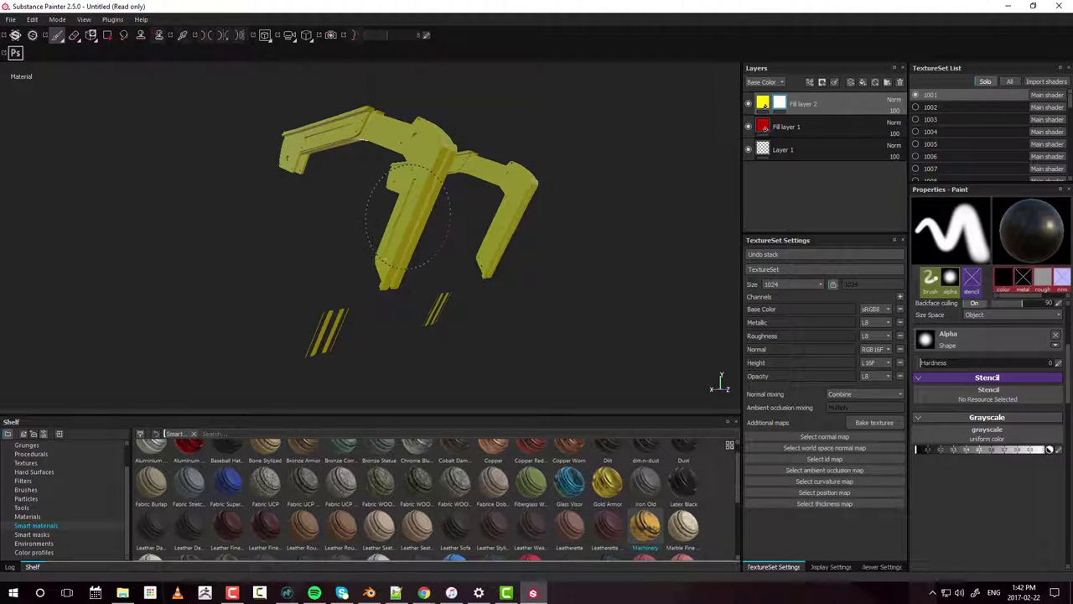
pyautogui.moveTo(408, 215); pyautogui.dragTo(389, 247)
pyautogui.moveTo(524, 197)
pyautogui.mouseDown()
pyautogui.moveTo(503, 277)
pyautogui.moveTo(516, 180)
pyautogui.moveTo(457, 159)
pyautogui.mouseUp()
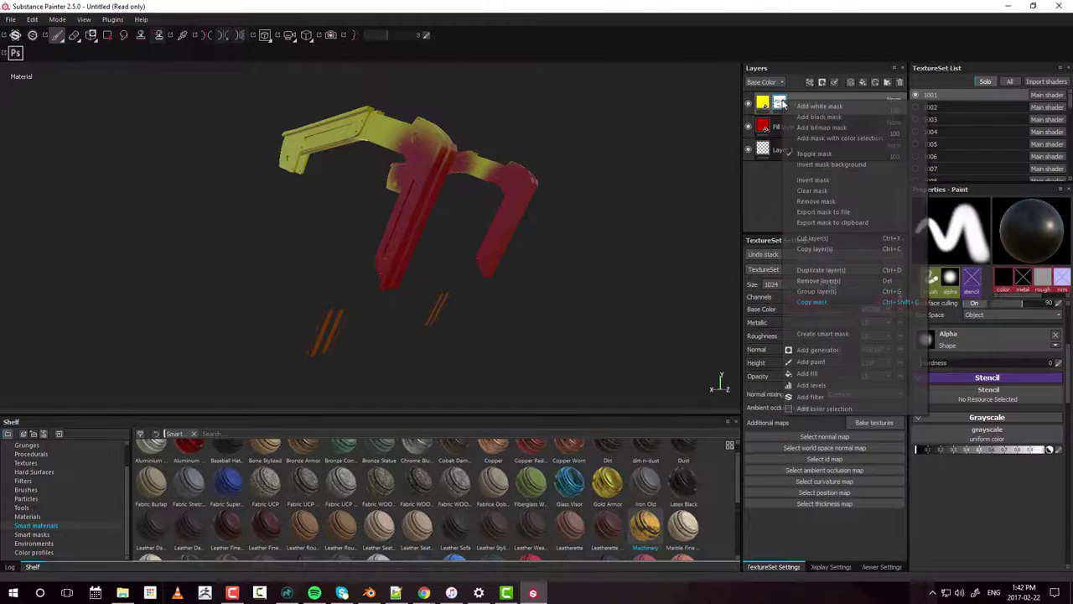
pyautogui.rightClick(779, 104)
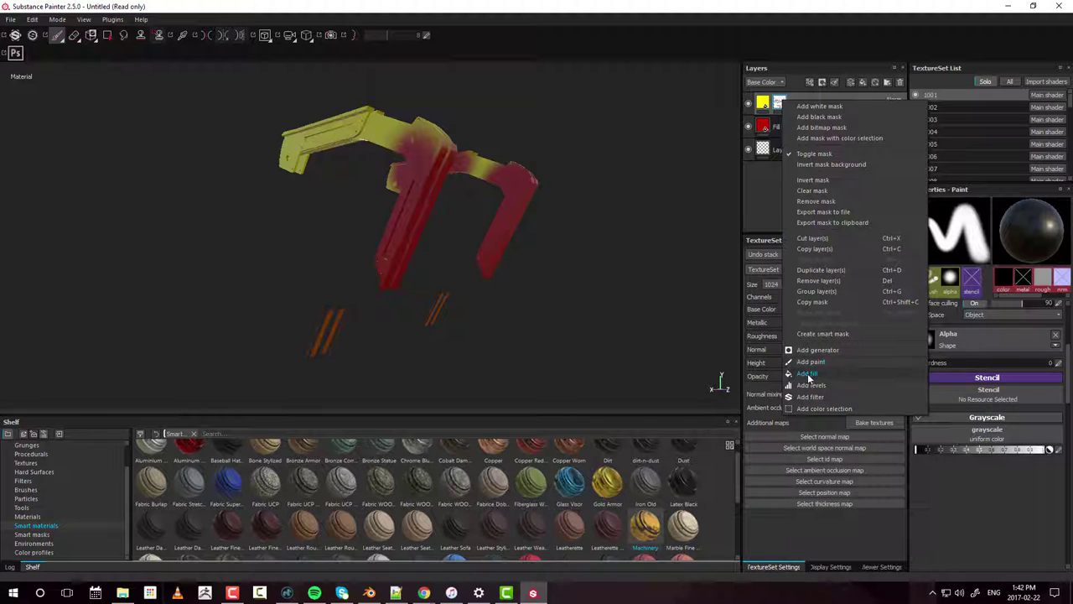
pyautogui.click(773, 23)
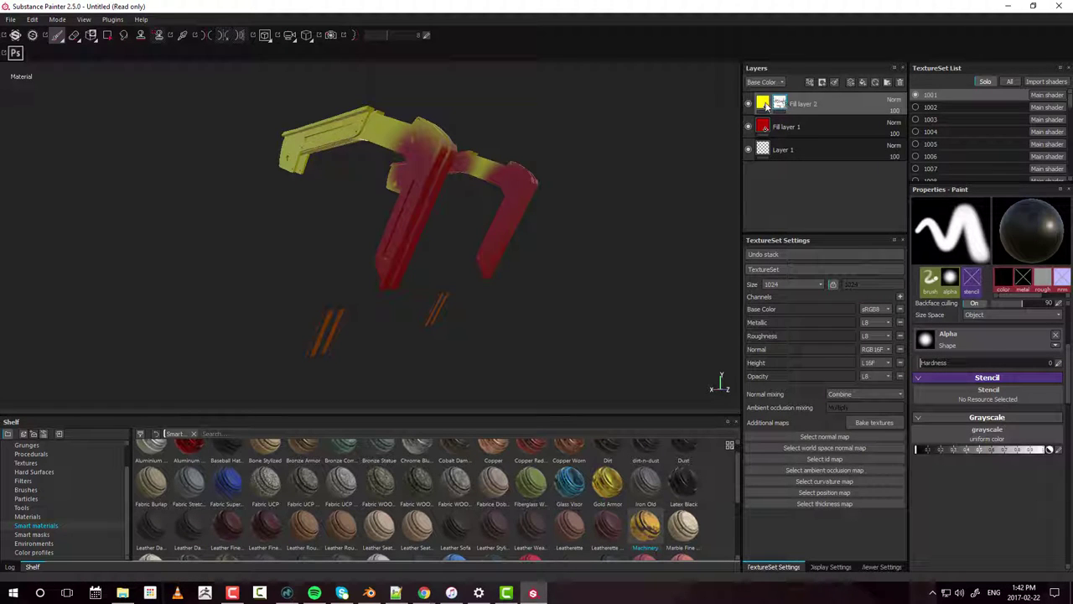
pyautogui.moveTo(758, 111)
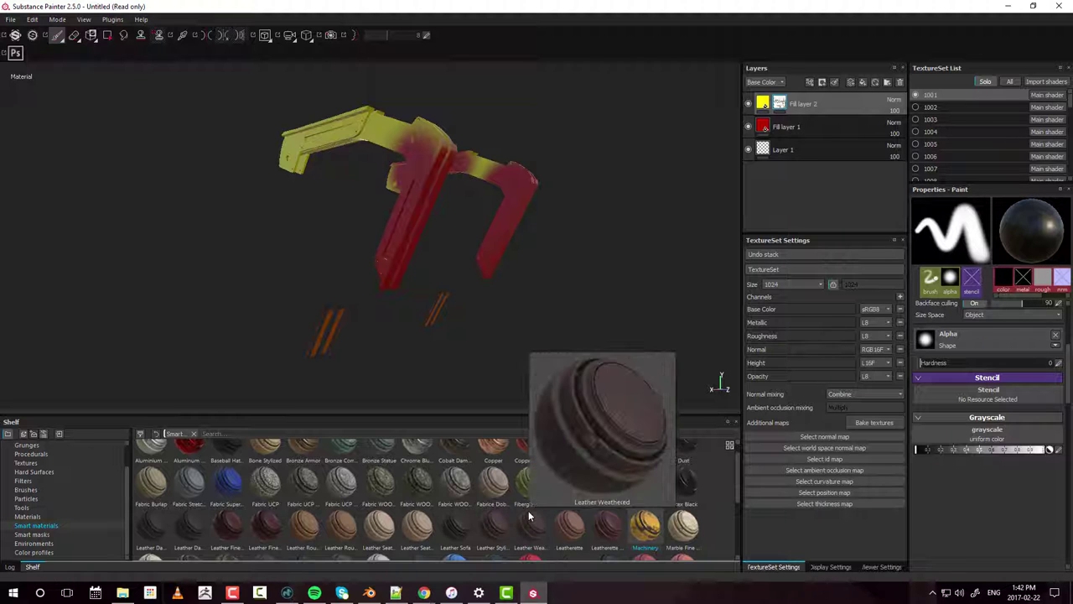
pyautogui.moveTo(642, 536)
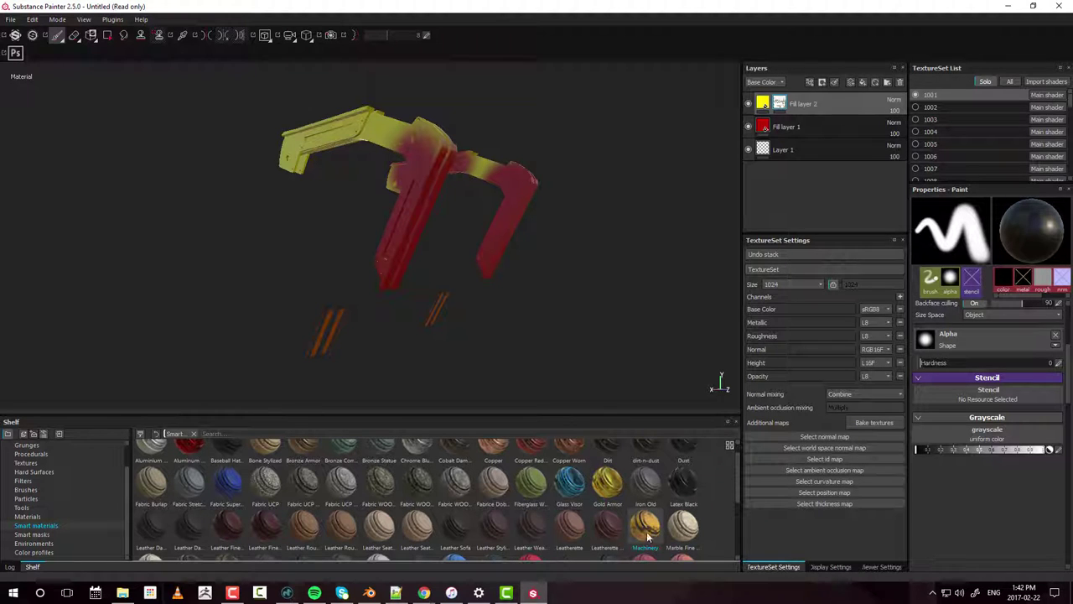
# Step: Apply the Machinery smart material to the layer stack and expand its folder
pyautogui.moveTo(644, 530); pyautogui.dragTo(787, 99)
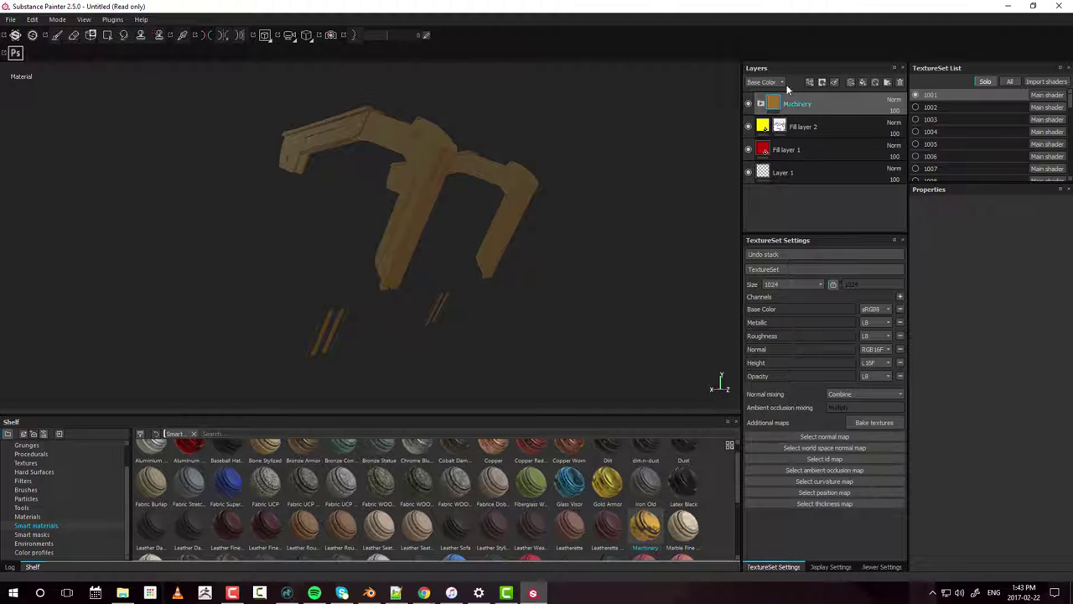
pyautogui.click(760, 103)
pyautogui.scroll(-2, 842, 151)
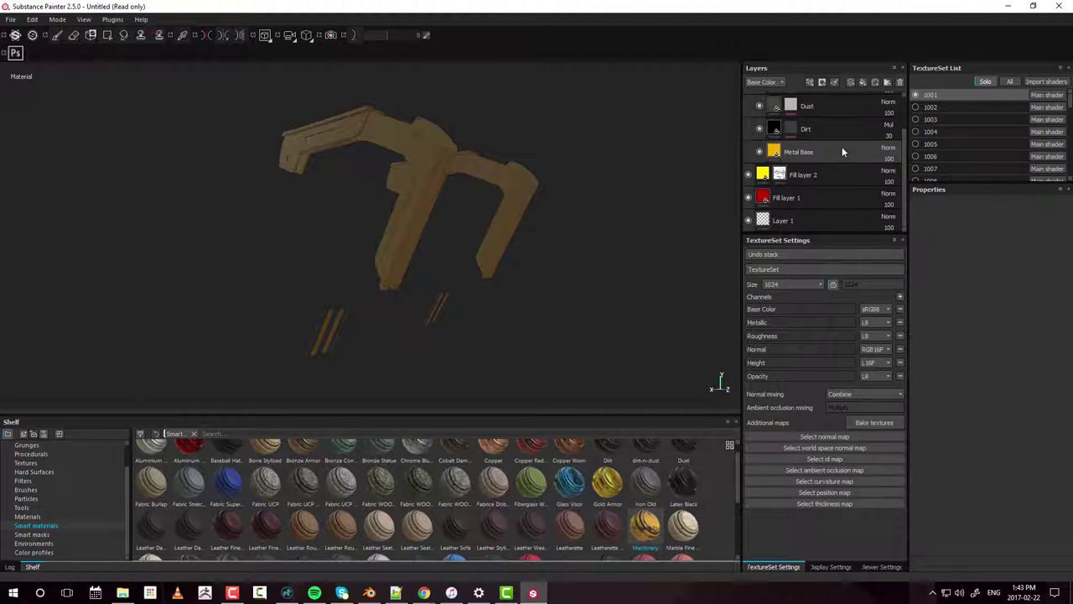
pyautogui.scroll(2, 842, 146)
# Step: Inspect the fill and mask settings of the Rust, Dust, Dirt and Metal Base layers
pyautogui.click(797, 123)
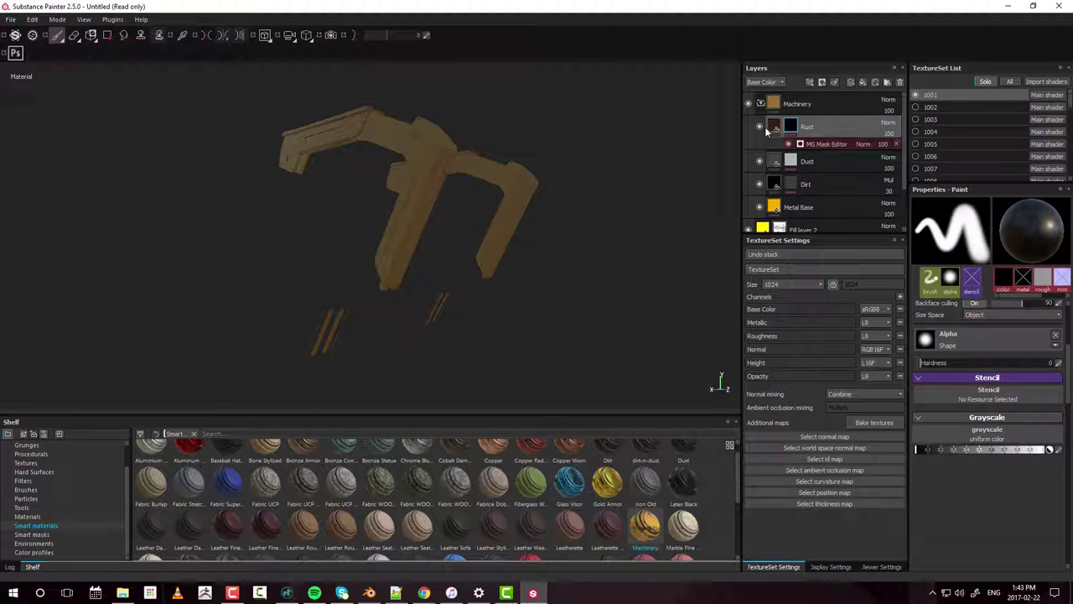
pyautogui.click(773, 127)
pyautogui.click(775, 148)
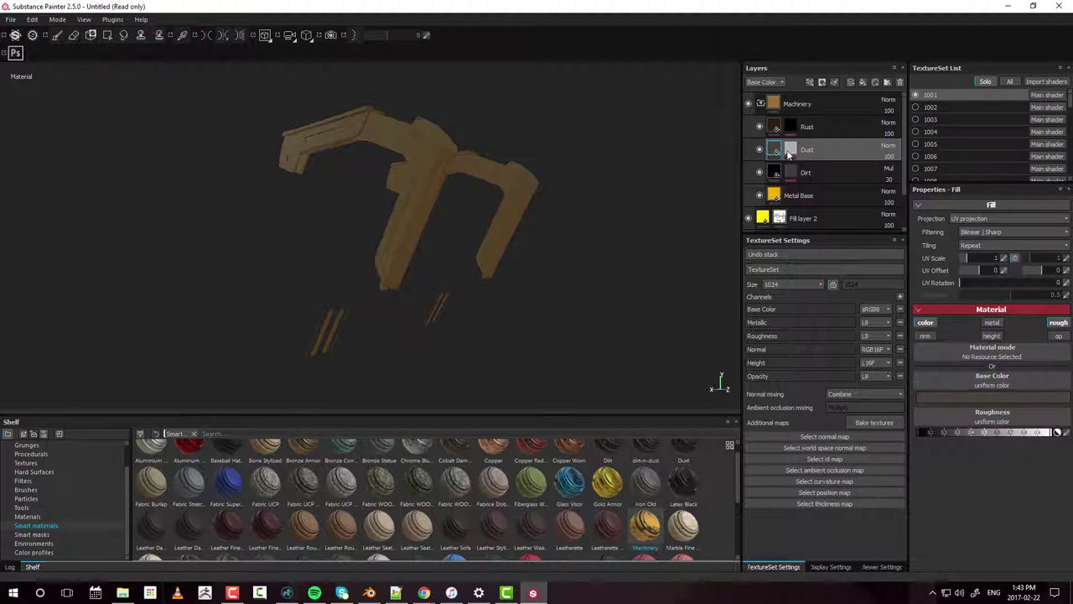
pyautogui.click(777, 172)
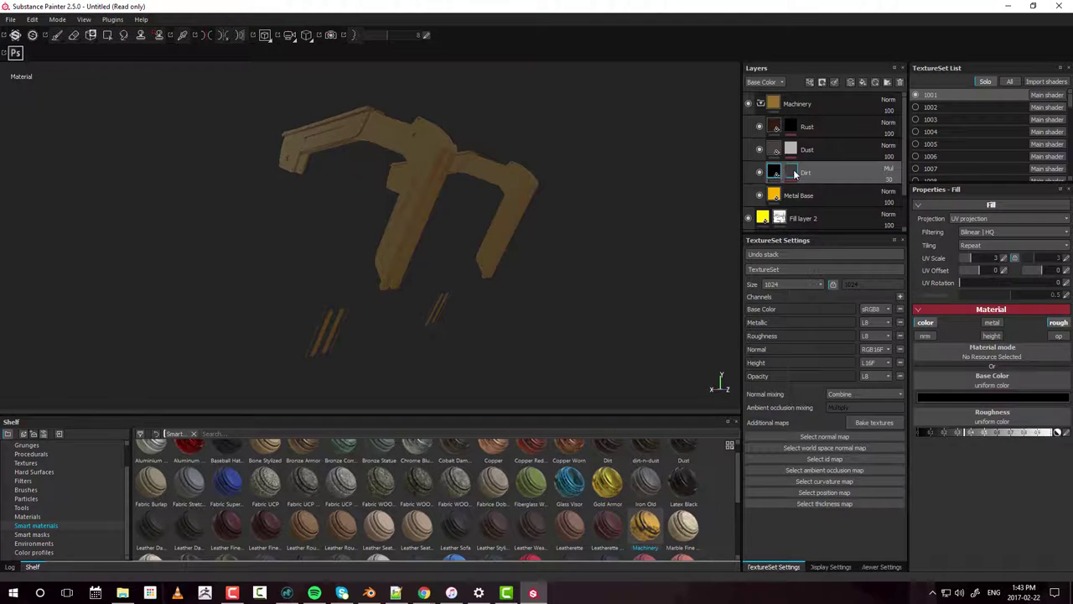
pyautogui.scroll(-1, 795, 154)
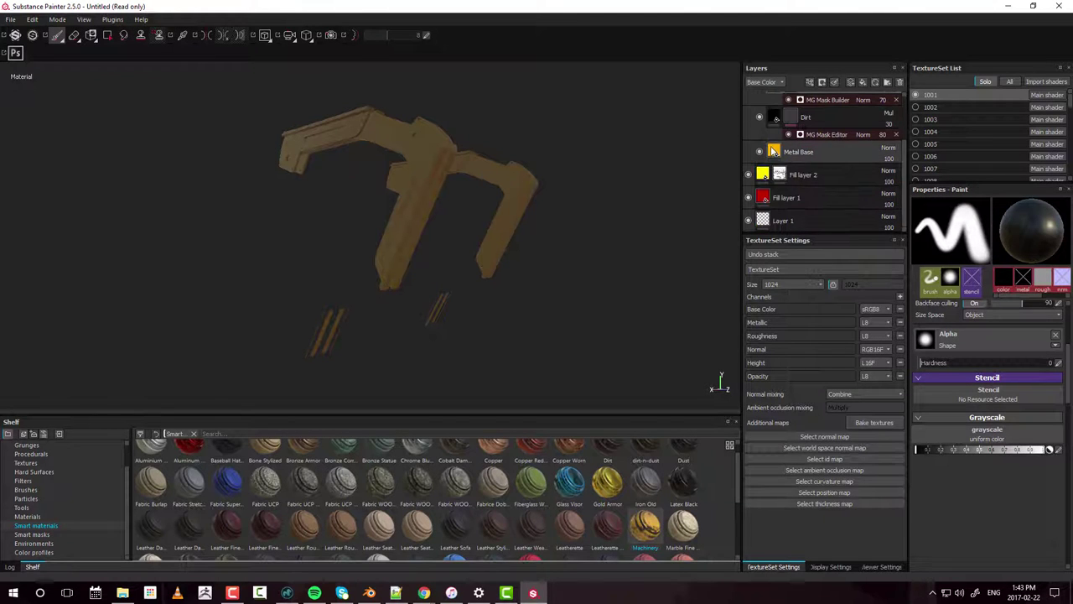
pyautogui.click(774, 151)
pyautogui.scroll(2, 830, 164)
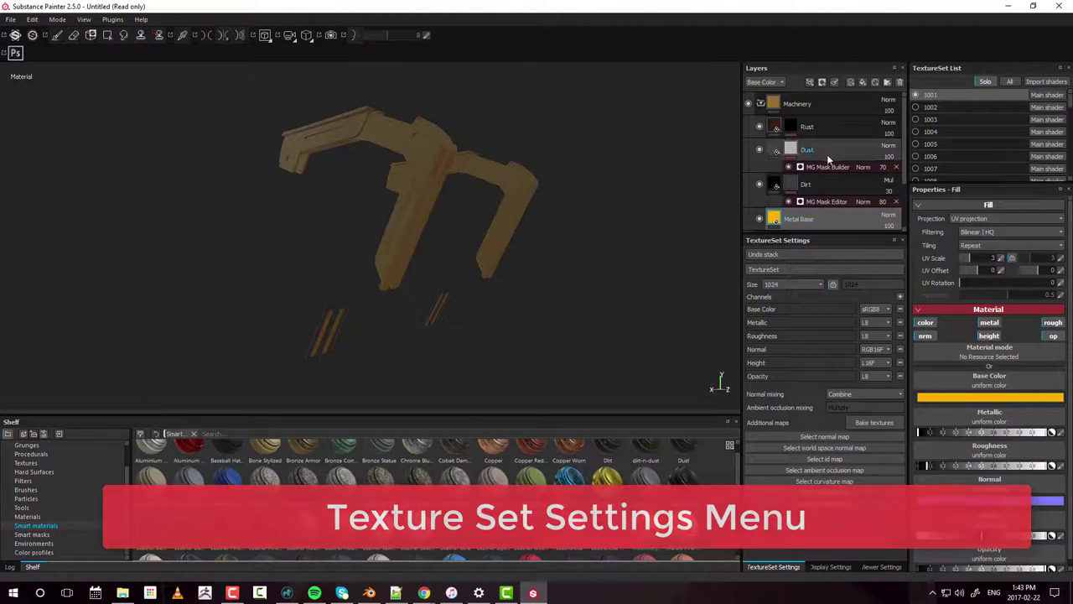
# Step: Select the Machinery folder and drag the Machinery smart material onto the drone model
pyautogui.click(773, 103)
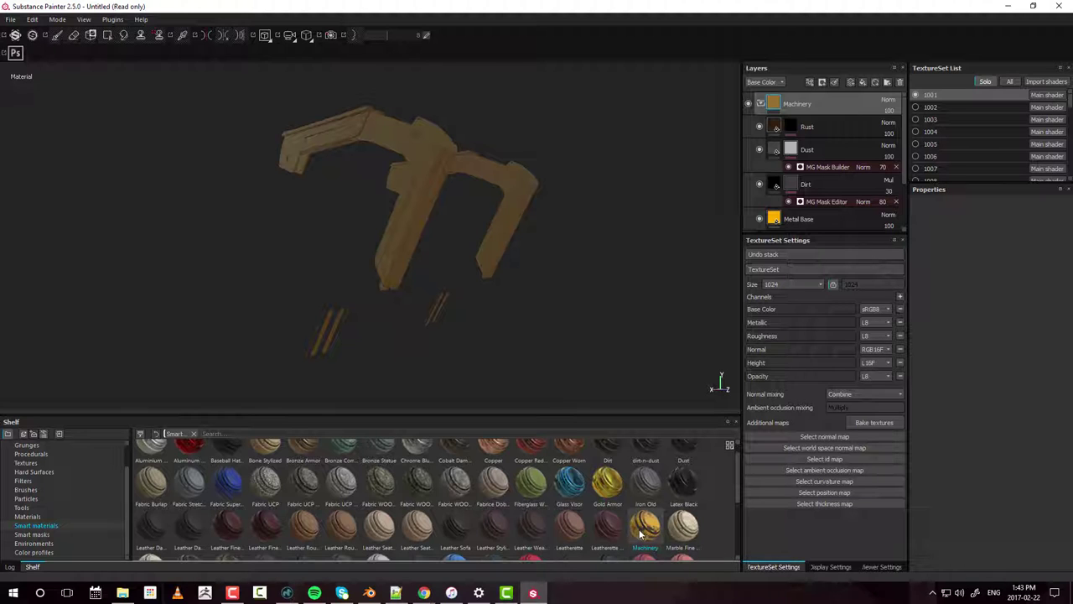
pyautogui.moveTo(641, 533); pyautogui.dragTo(622, 361)
pyautogui.moveTo(643, 539)
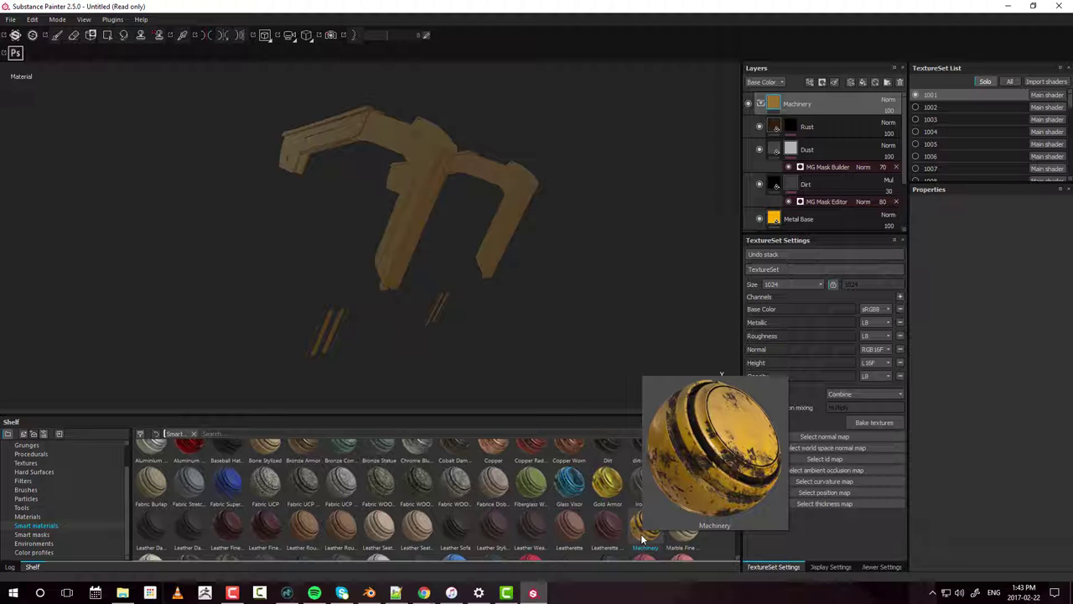
pyautogui.moveTo(643, 539); pyautogui.dragTo(404, 186)
pyautogui.moveTo(641, 261); pyautogui.dragTo(865, 422)
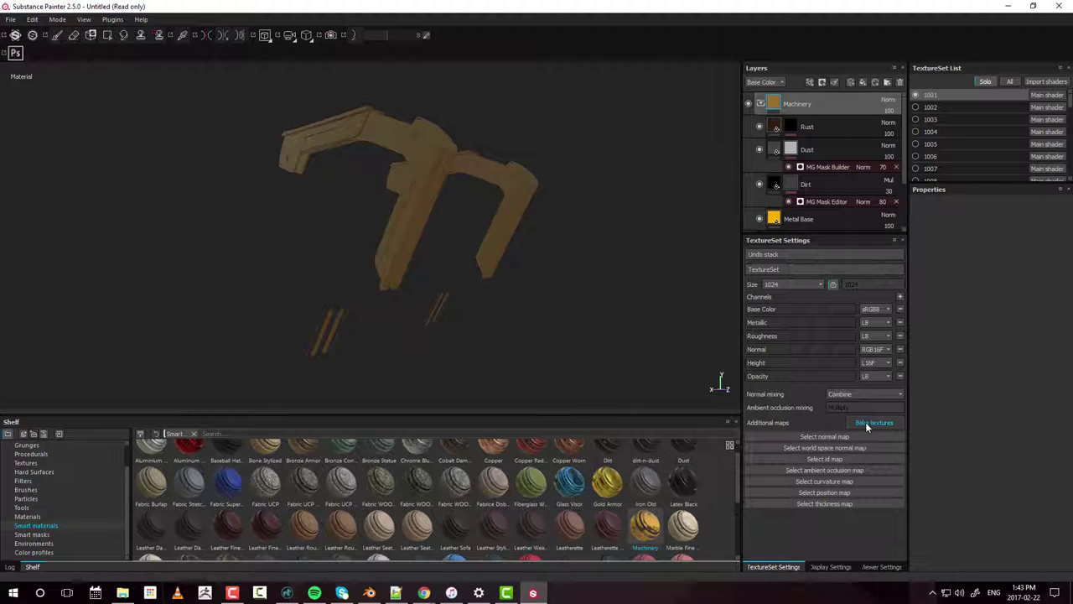
pyautogui.click(872, 423)
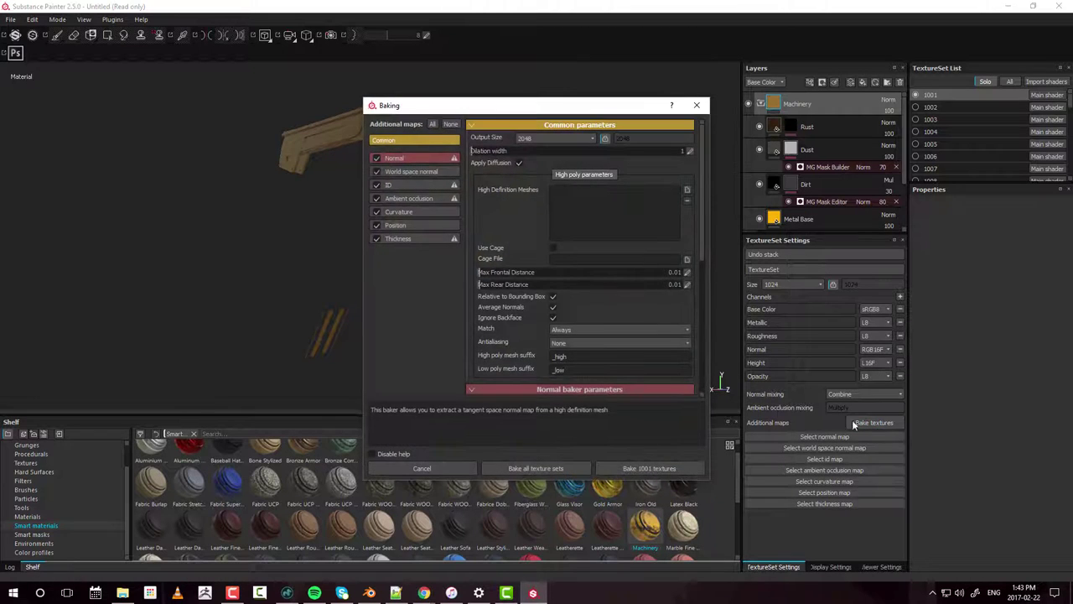
pyautogui.moveTo(549, 101); pyautogui.dragTo(580, 74)
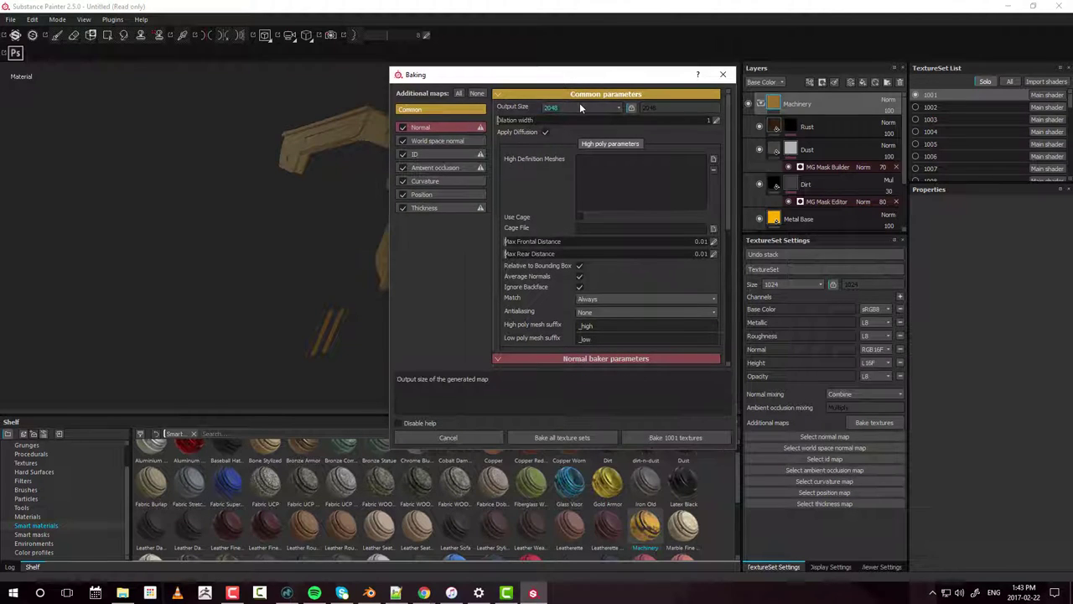
pyautogui.click(583, 107)
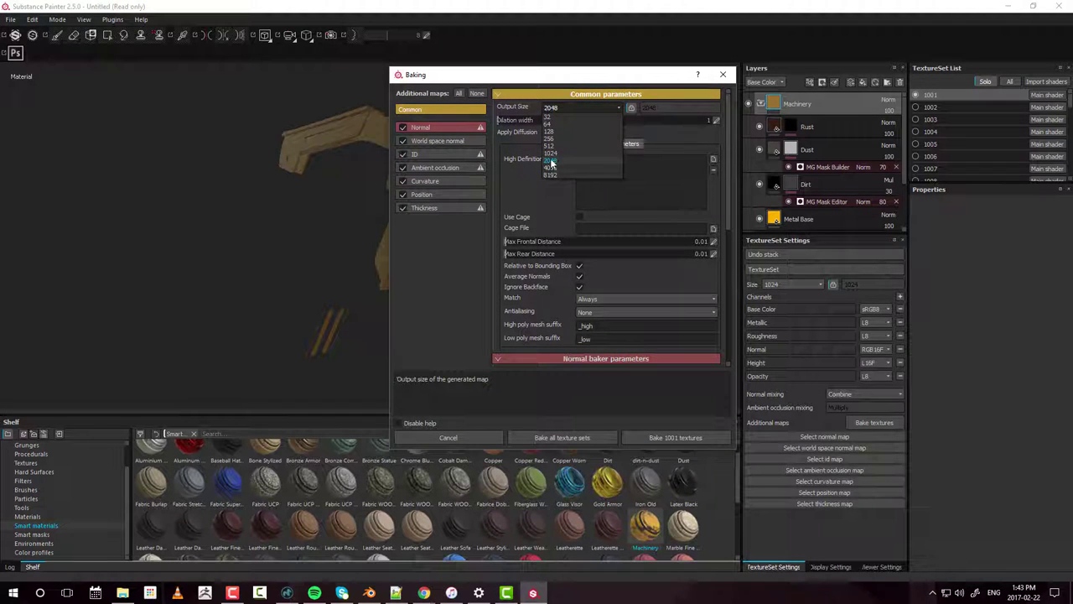
pyautogui.click(560, 159)
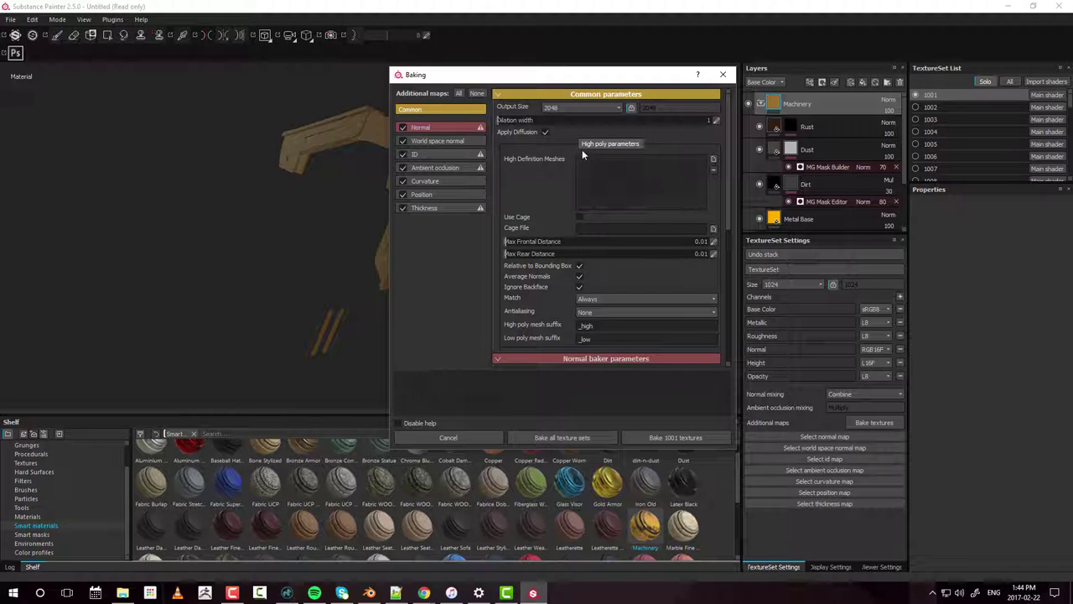
pyautogui.scroll(-2, 551, 361)
pyautogui.scroll(2, 551, 362)
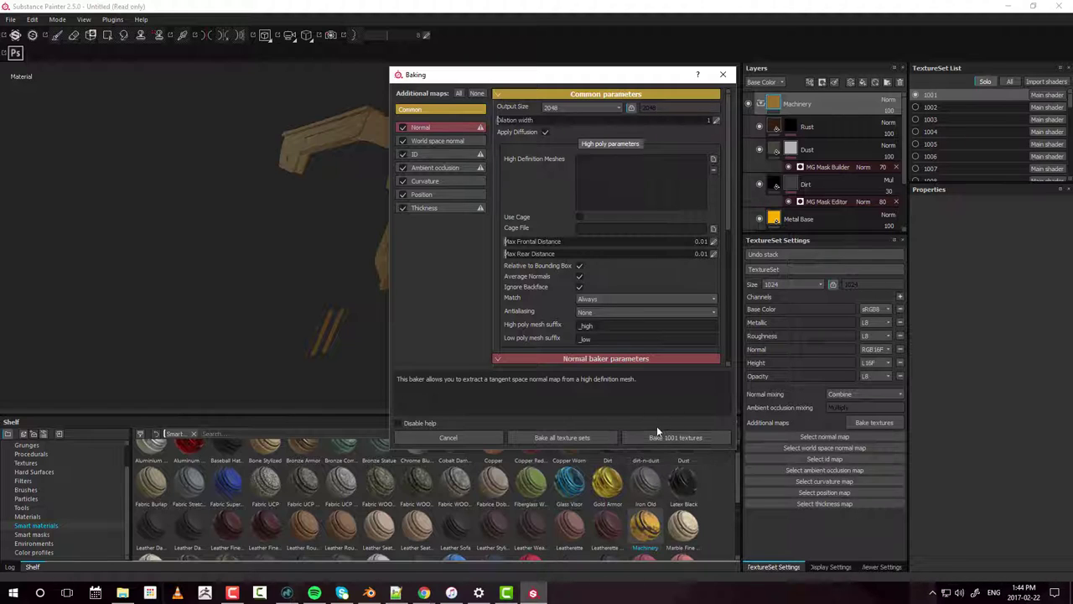
pyautogui.doubleClick(934, 94)
pyautogui.click(588, 109)
pyautogui.click(556, 153)
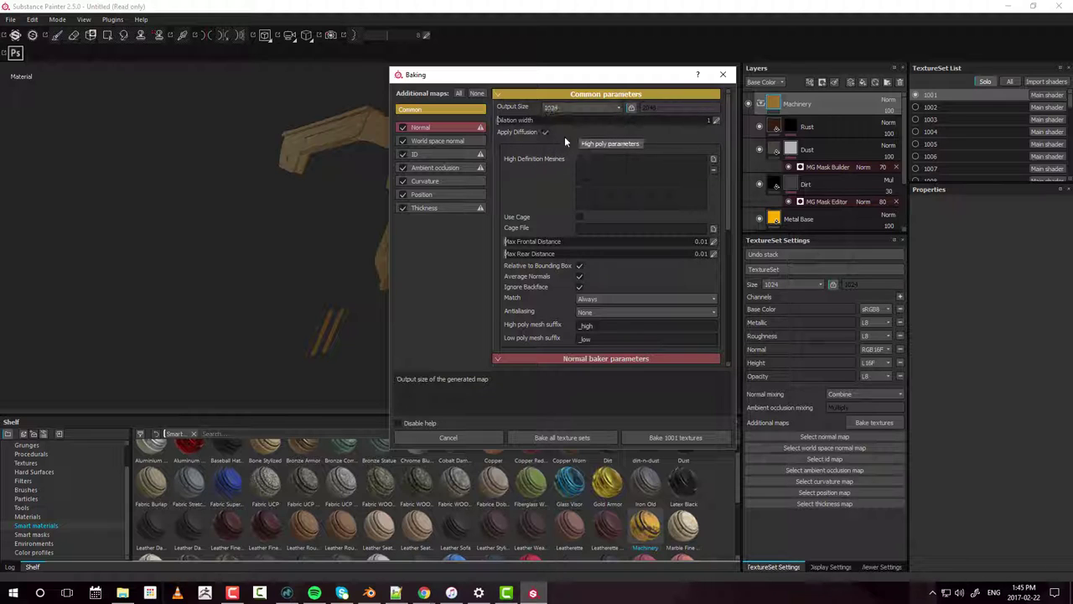
pyautogui.click(571, 106)
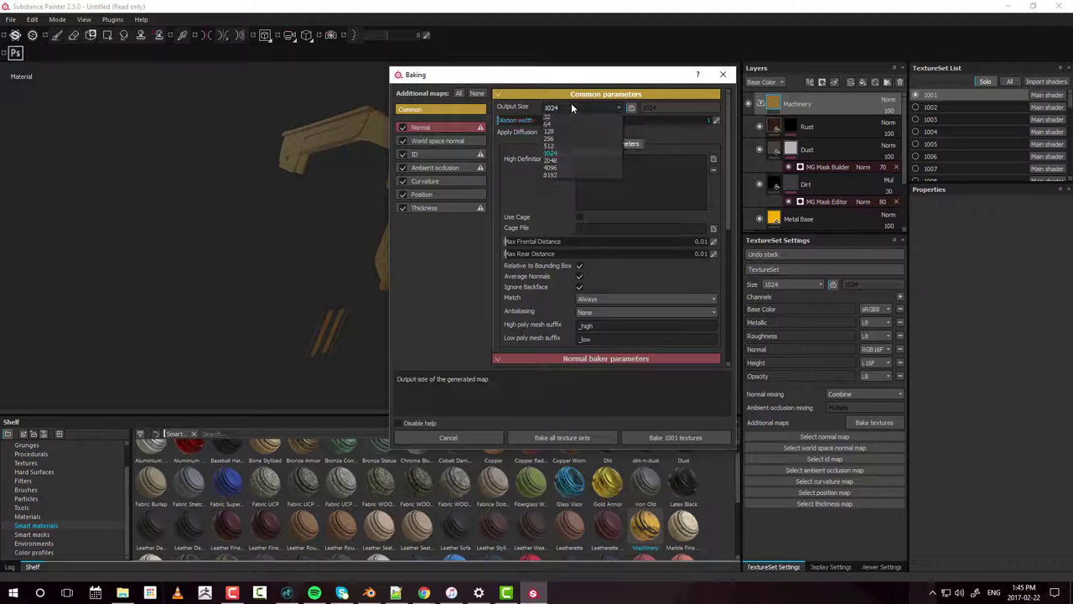
pyautogui.click(571, 147)
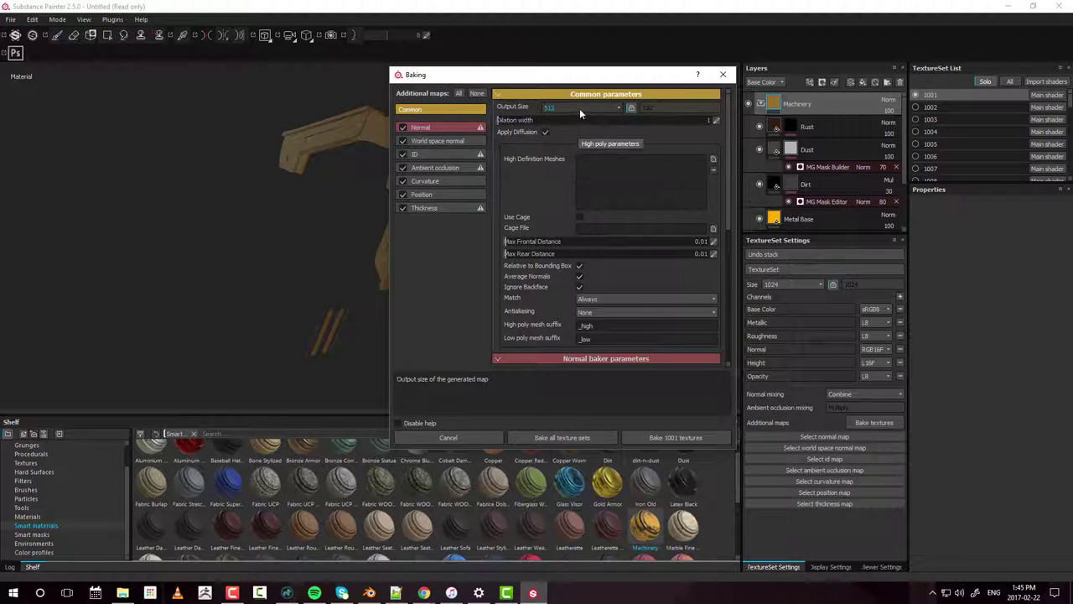
pyautogui.click(584, 107)
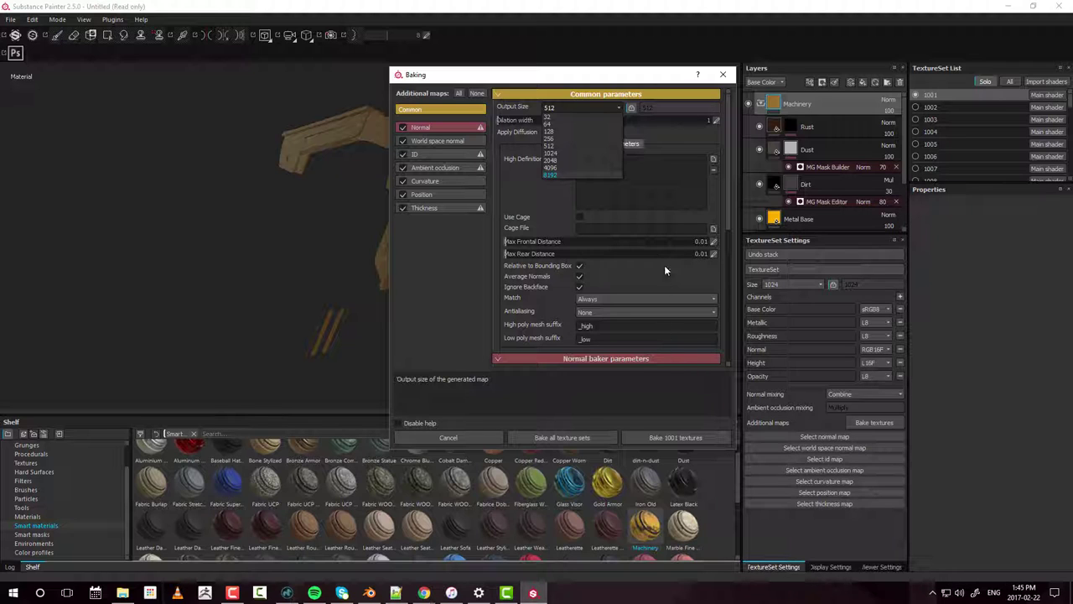
pyautogui.click(648, 407)
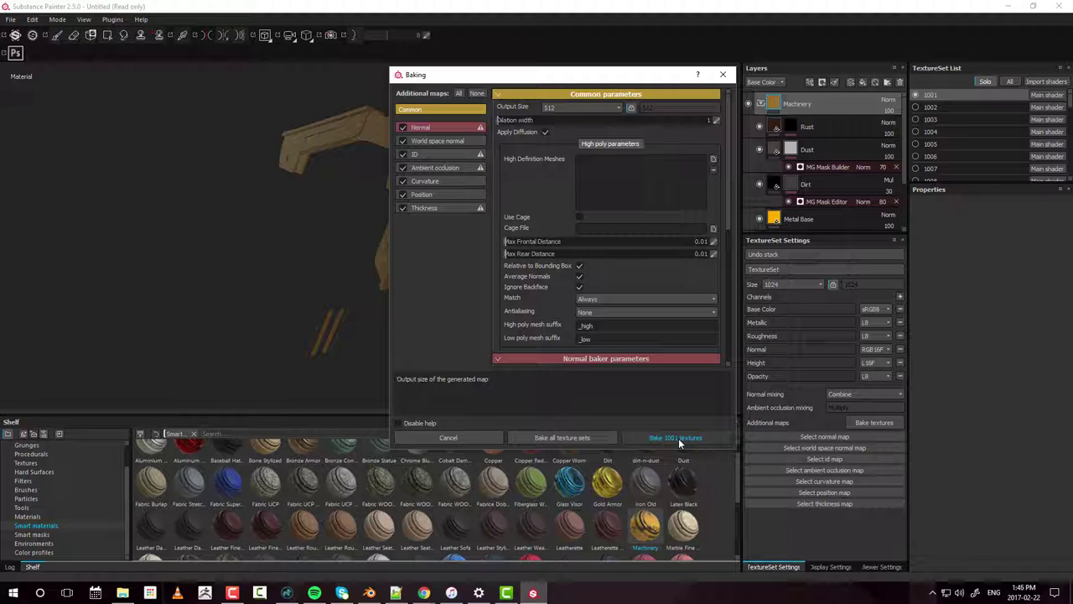
pyautogui.click(574, 107)
pyautogui.click(564, 161)
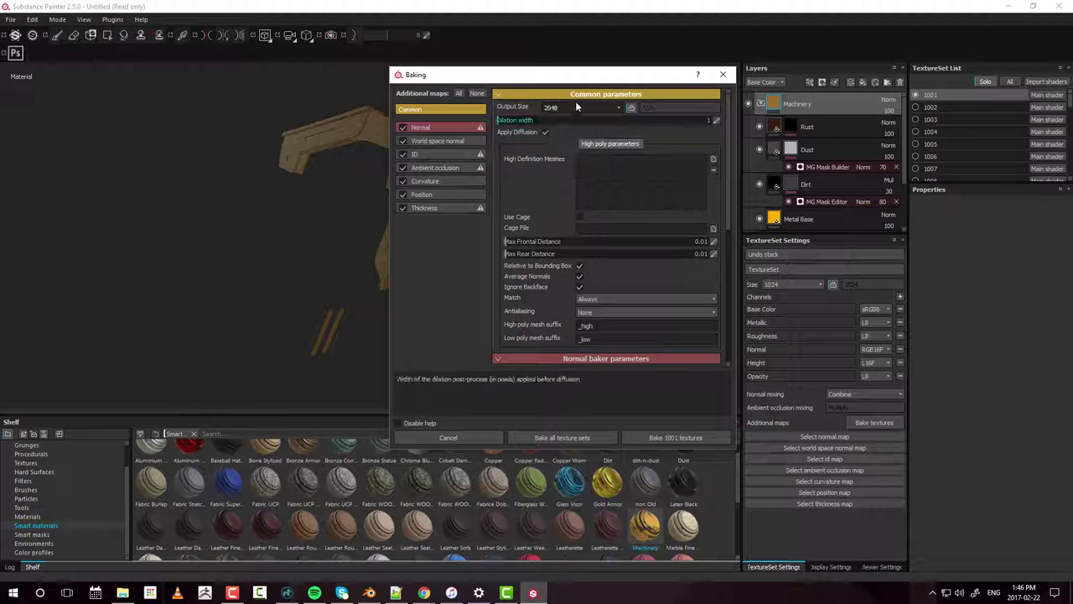
# Step: Bake the 1001 texture set's mesh maps so Machinery shows rust and grime
pyautogui.click(675, 438)
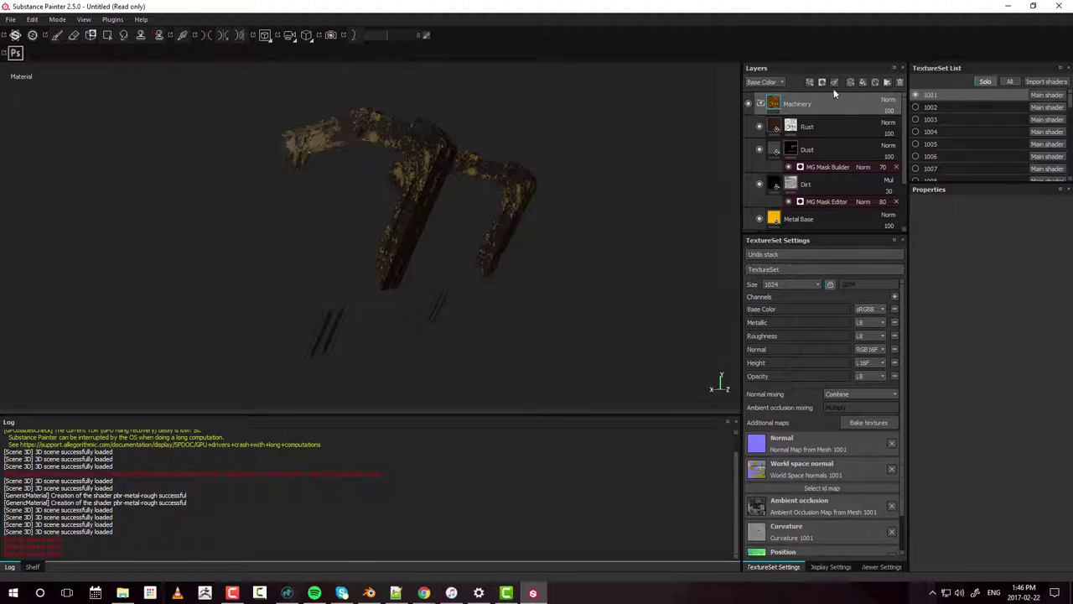
# Step: Zoom and orbit close to the drone part to inspect the baked Machinery rust and wear
pyautogui.scroll(-2, 819, 510)
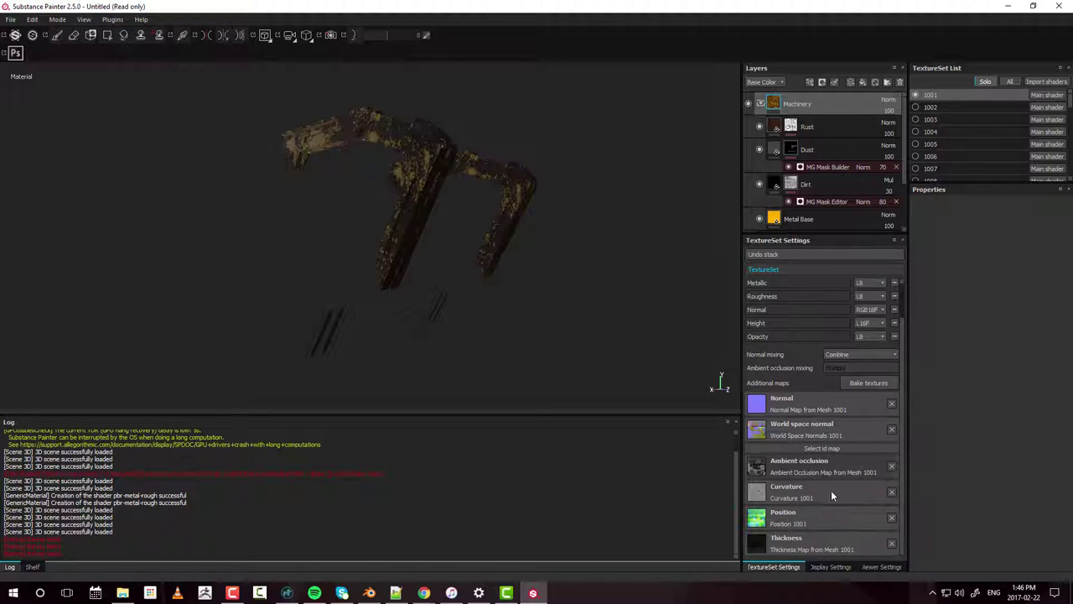
pyautogui.scroll(2, 835, 440)
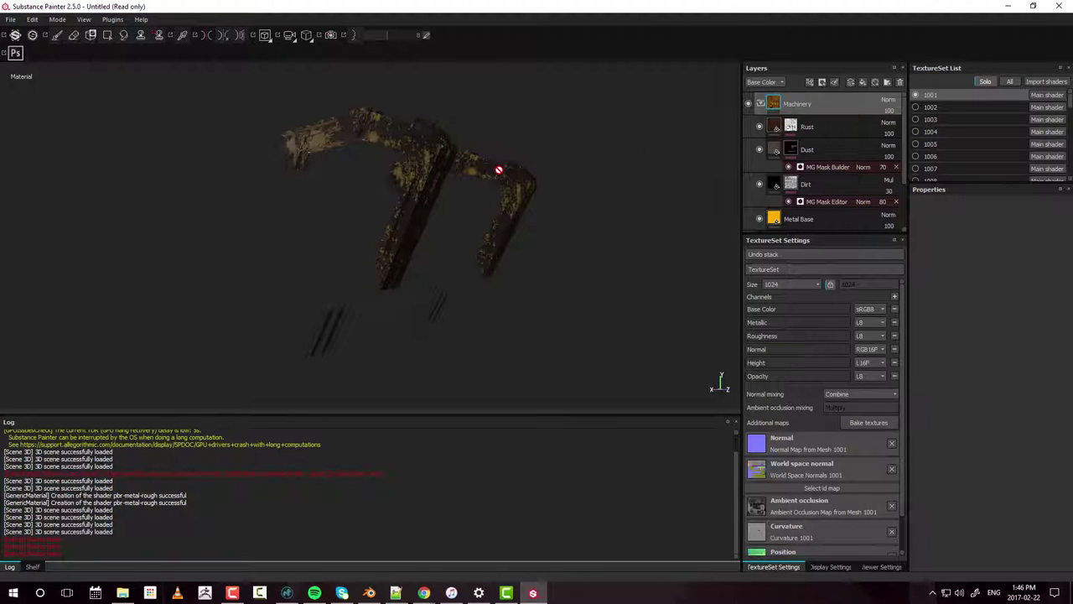
pyautogui.keyDown('alt'); pyautogui.moveTo(526, 222); pyautogui.dragTo(723, 264); pyautogui.keyUp('alt')
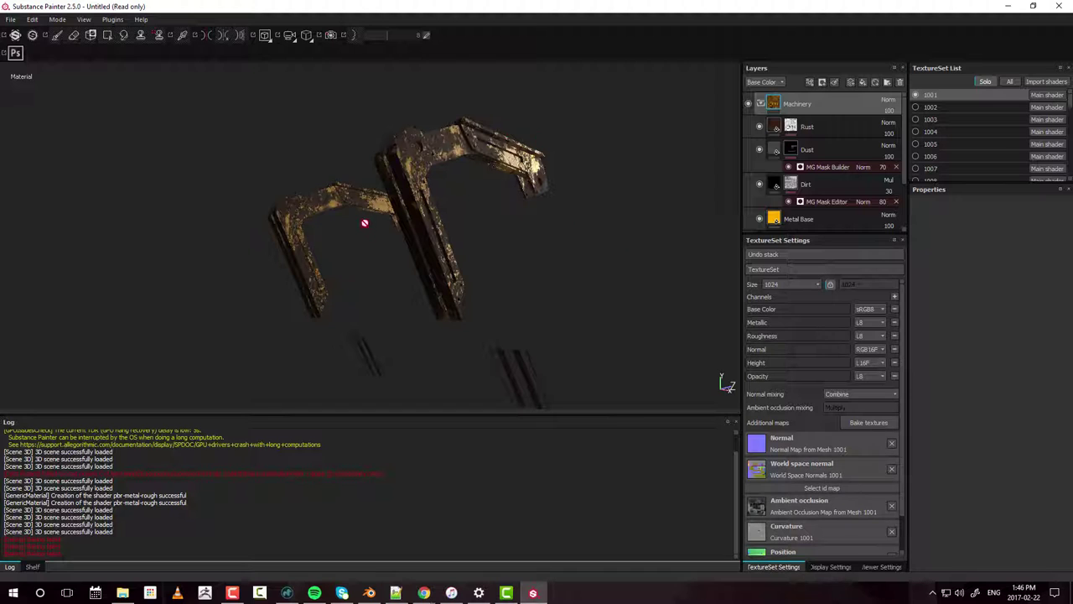
# Step: Try texture set resolutions 2048 and 1024, returning to 2048
pyautogui.click(786, 284)
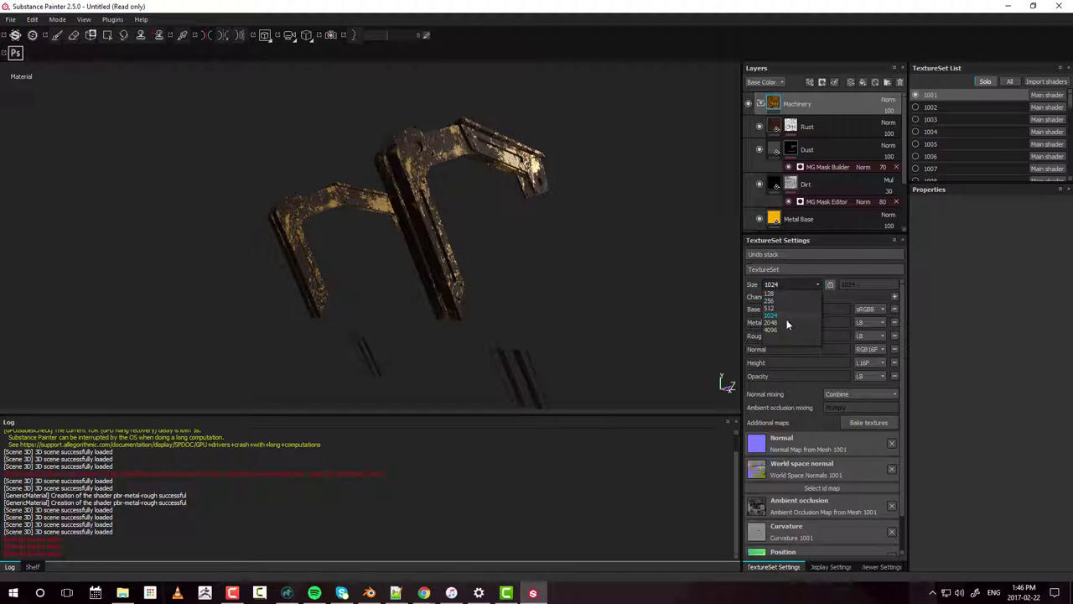
pyautogui.click(786, 323)
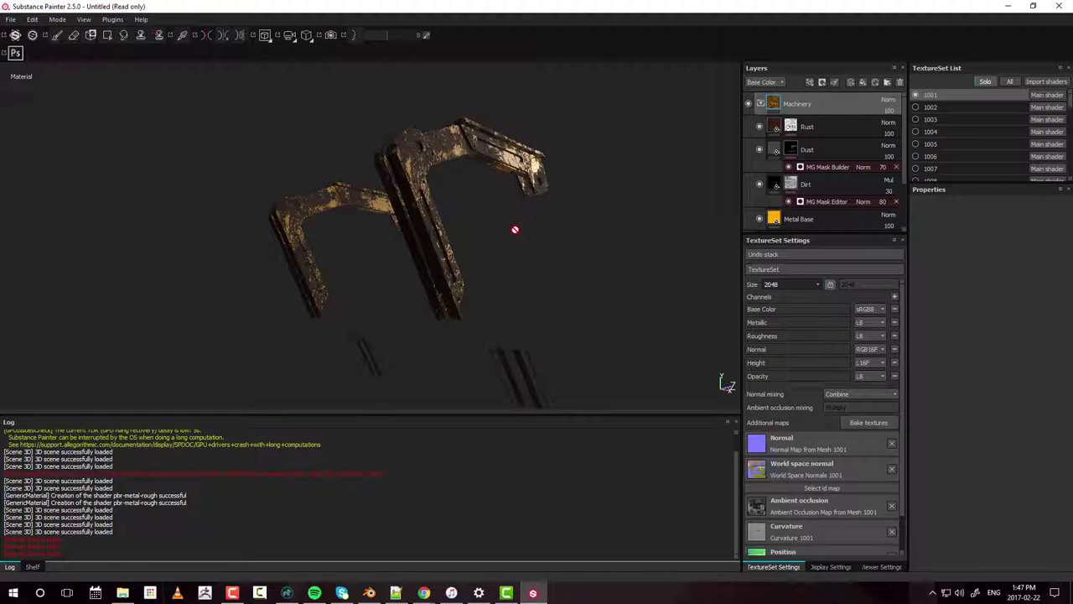
pyautogui.keyDown('alt'); pyautogui.moveTo(510, 221); pyautogui.dragTo(436, 221); pyautogui.keyUp('alt')
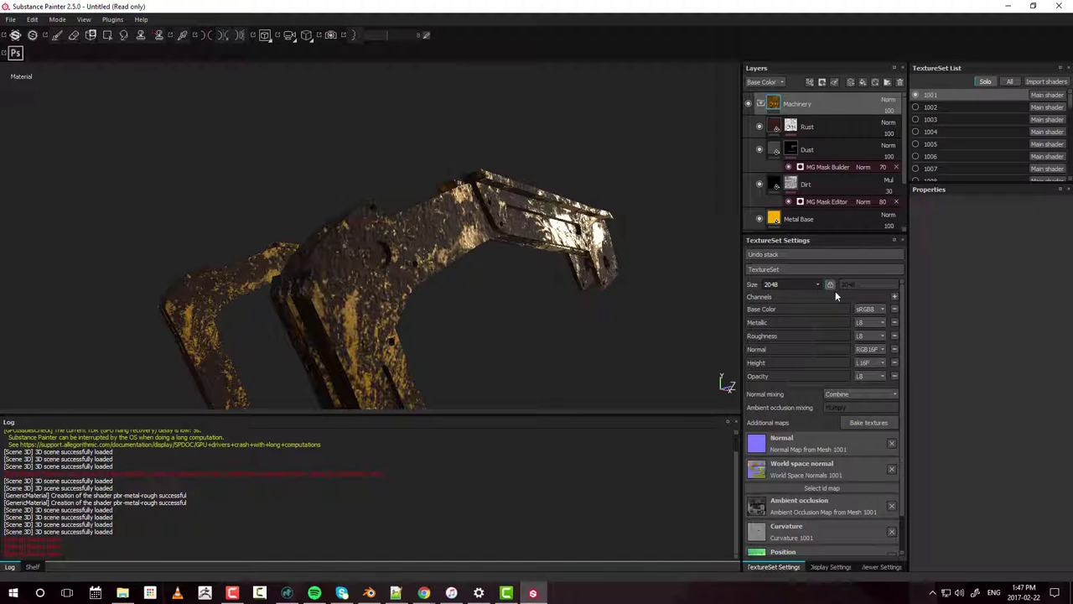
pyautogui.click(787, 285)
pyautogui.click(781, 312)
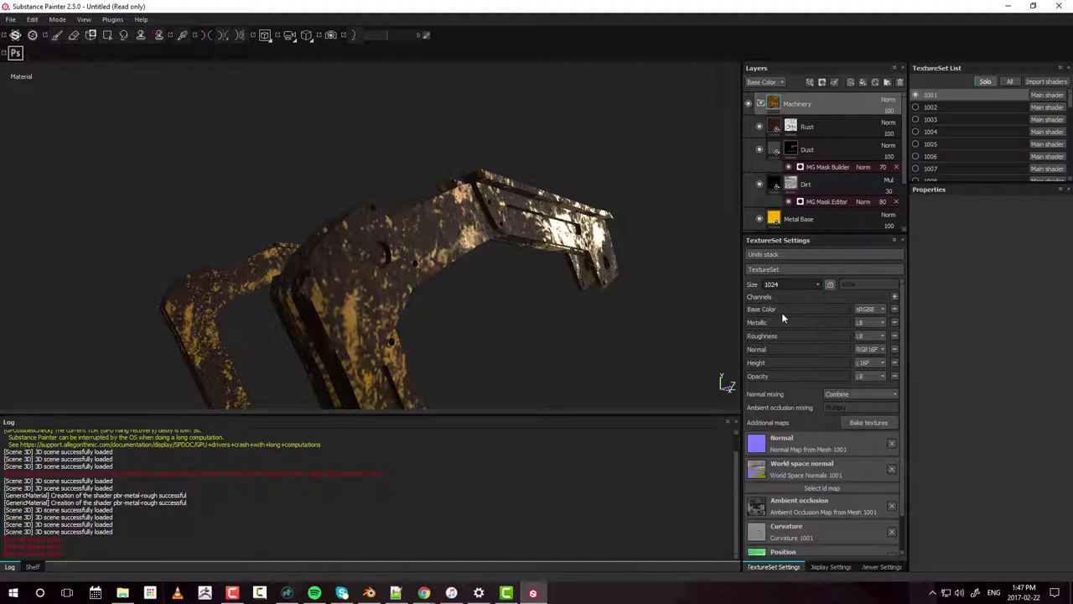
pyautogui.click(775, 285)
pyautogui.click(783, 323)
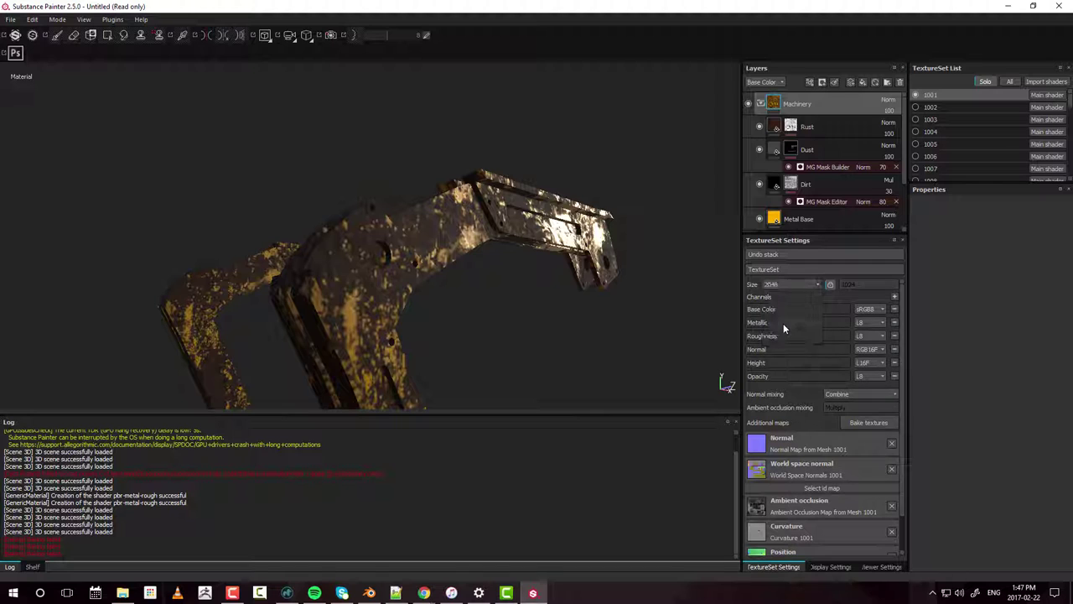
# Step: Compare 4096 on the model, finally settling texture set 1001 at 2048
pyautogui.click(788, 283)
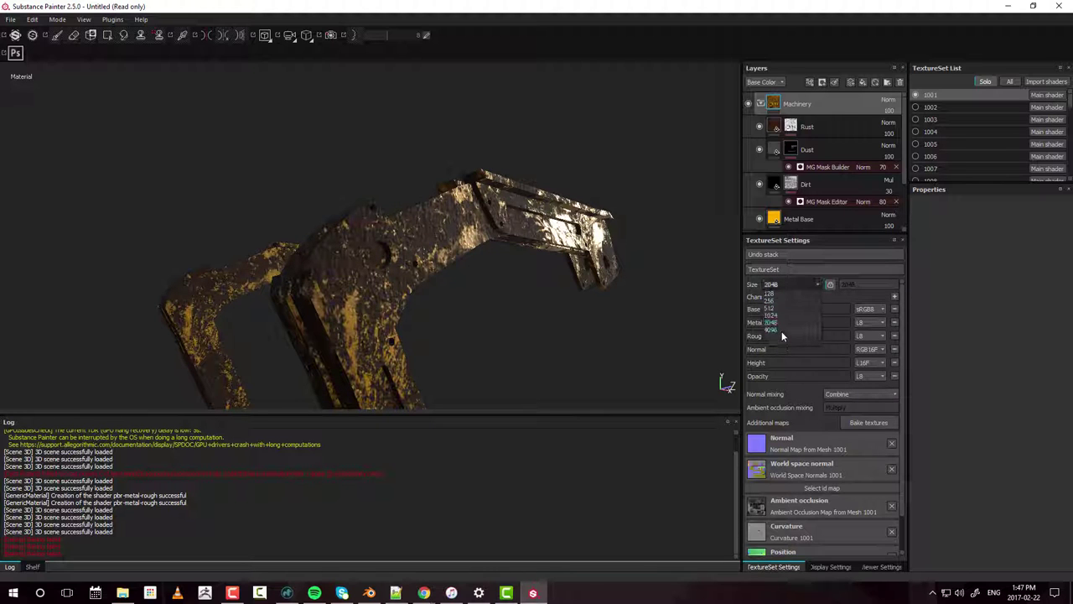
pyautogui.click(782, 331)
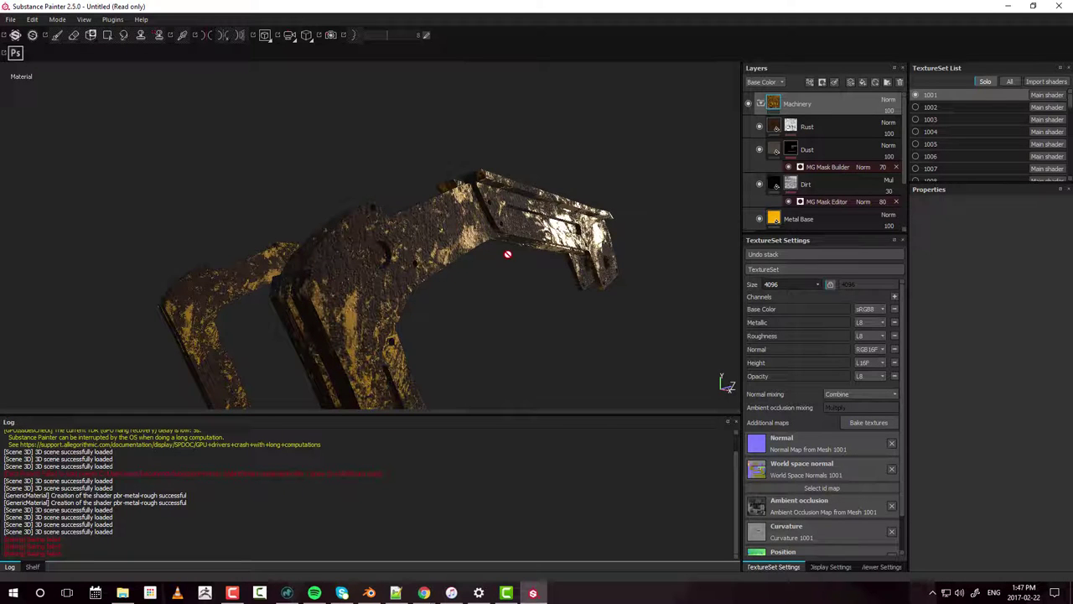
pyautogui.moveTo(508, 254)
pyautogui.keyDown('alt'); pyautogui.mouseDown()
pyautogui.moveTo(593, 255)
pyautogui.moveTo(376, 278)
pyautogui.moveTo(547, 265)
pyautogui.moveTo(565, 280)
pyautogui.moveTo(513, 241)
pyautogui.mouseUp(); pyautogui.keyUp('alt')
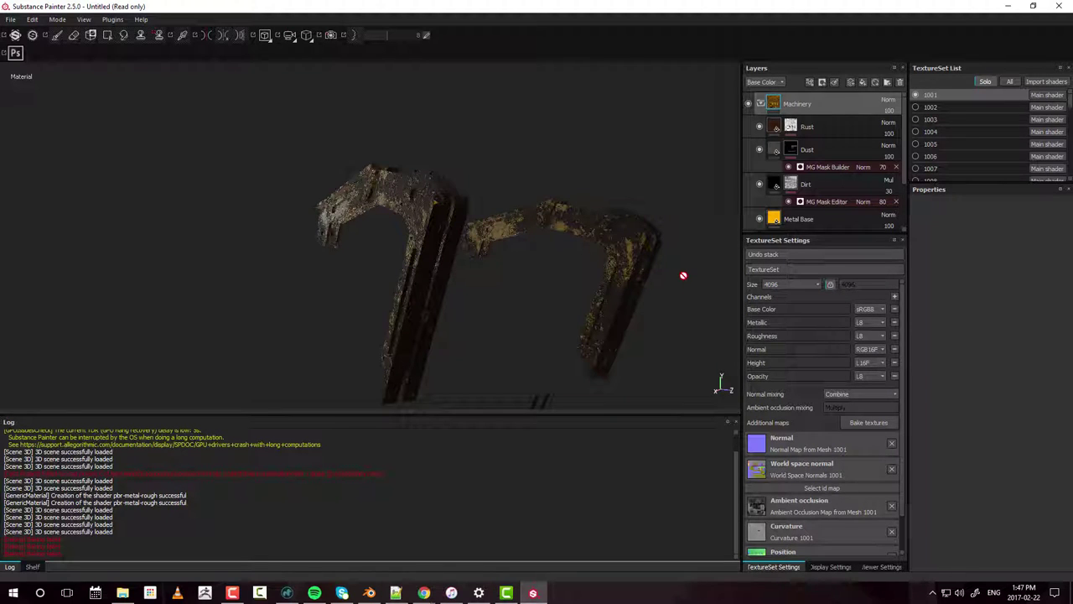
pyautogui.click(782, 286)
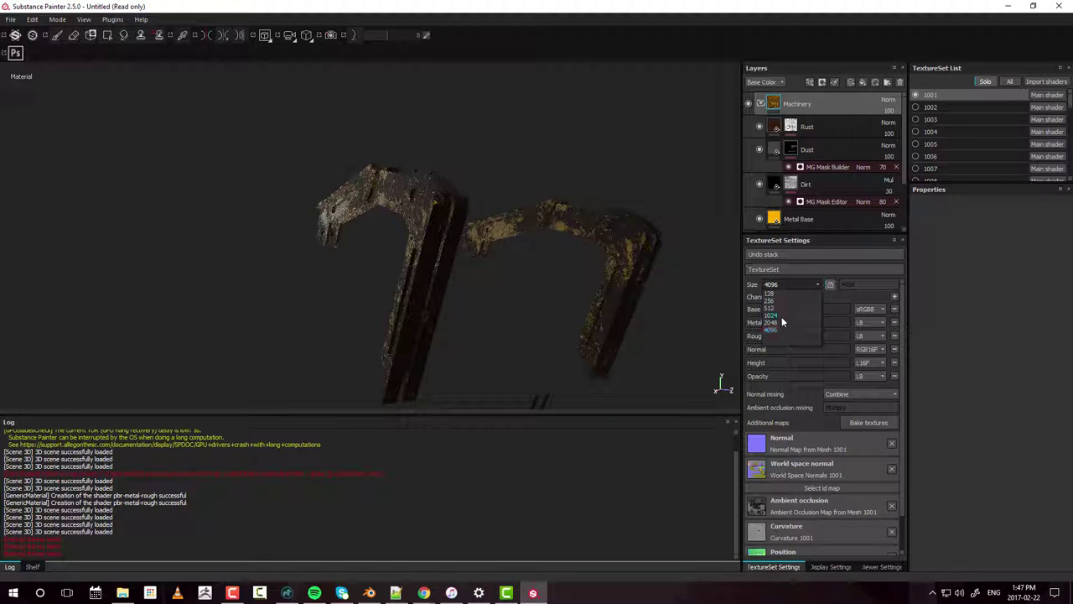
pyautogui.click(783, 319)
pyautogui.keyDown('alt'); pyautogui.moveTo(518, 243); pyautogui.dragTo(587, 237); pyautogui.keyUp('alt')
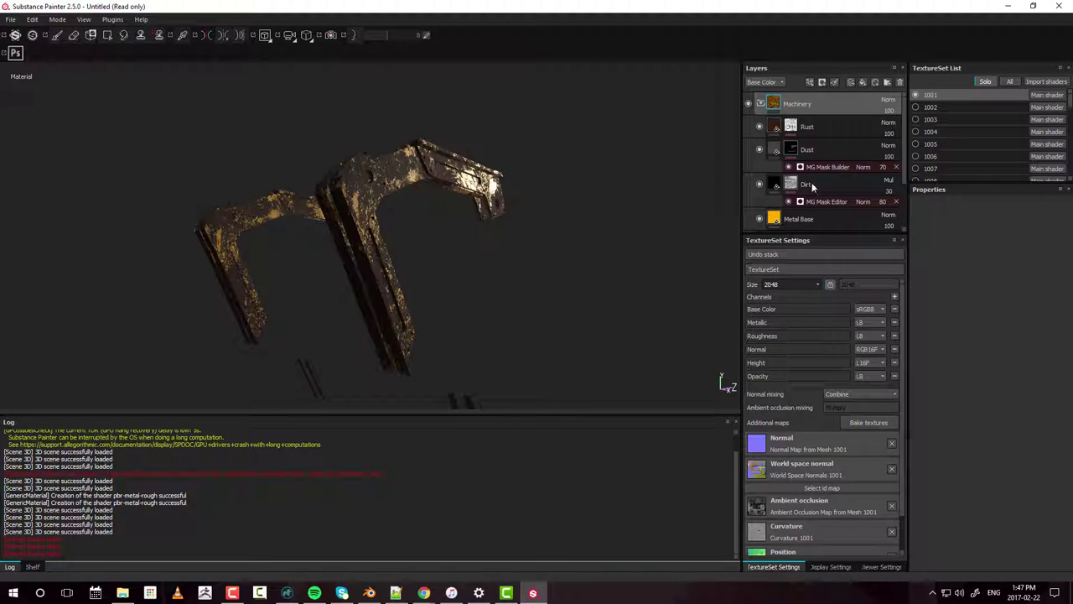
# Step: Collapse the Machinery layer folder in the Layers panel
pyautogui.click(761, 104)
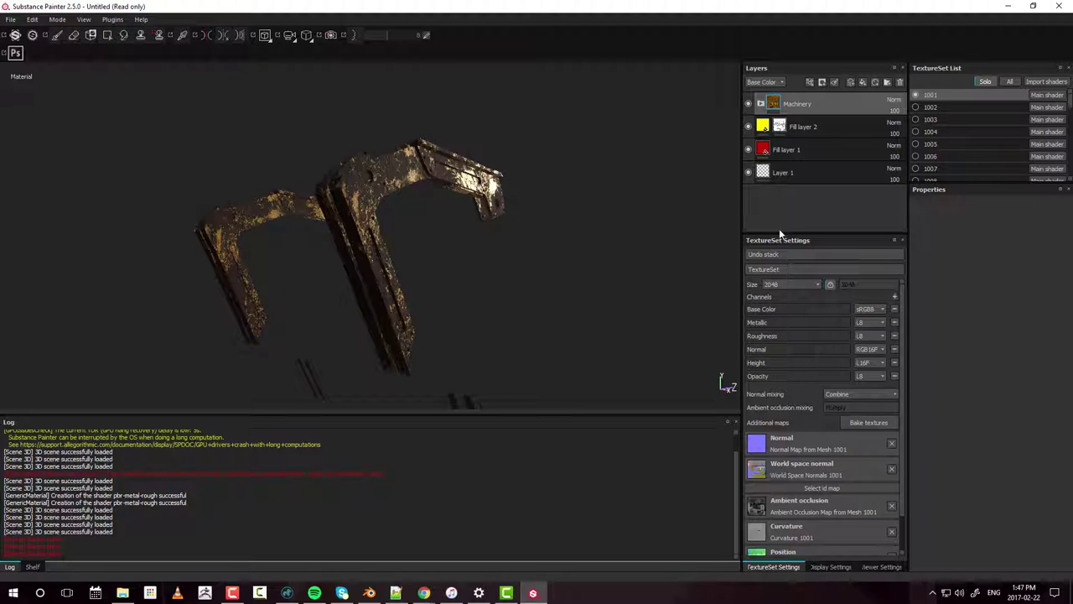
pyautogui.click(895, 299)
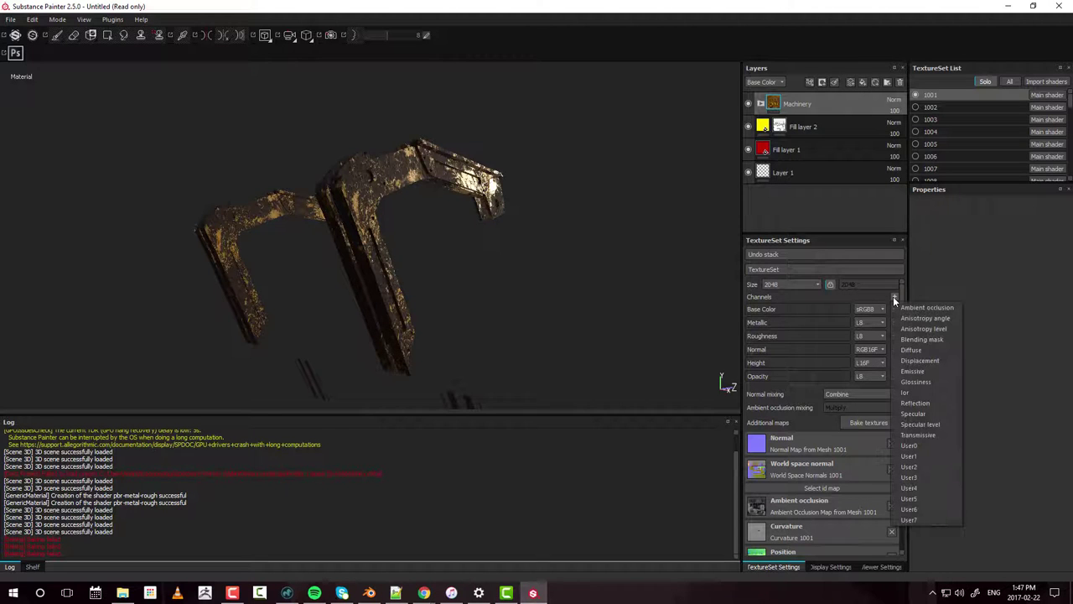
pyautogui.click(809, 298)
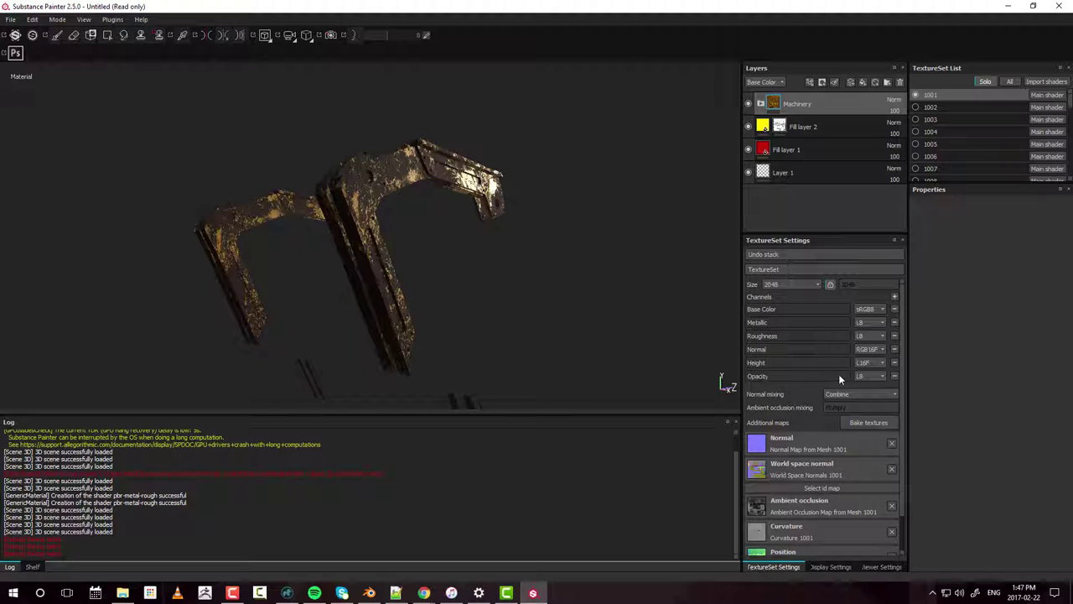
# Step: Remove the Opacity channel and add it back as L8 from the Channels list
pyautogui.click(895, 375)
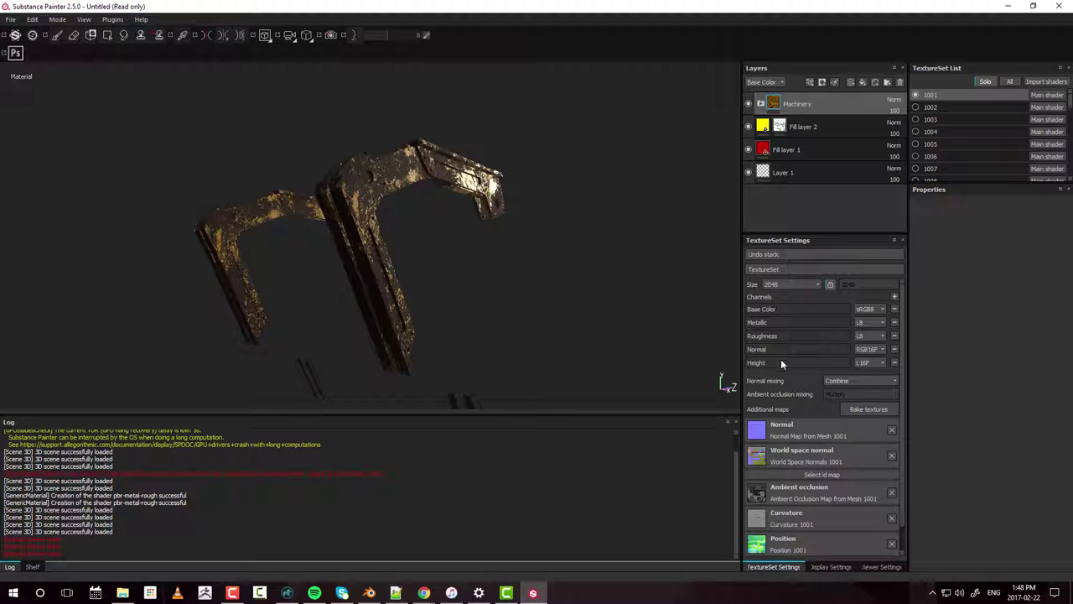
pyautogui.click(894, 295)
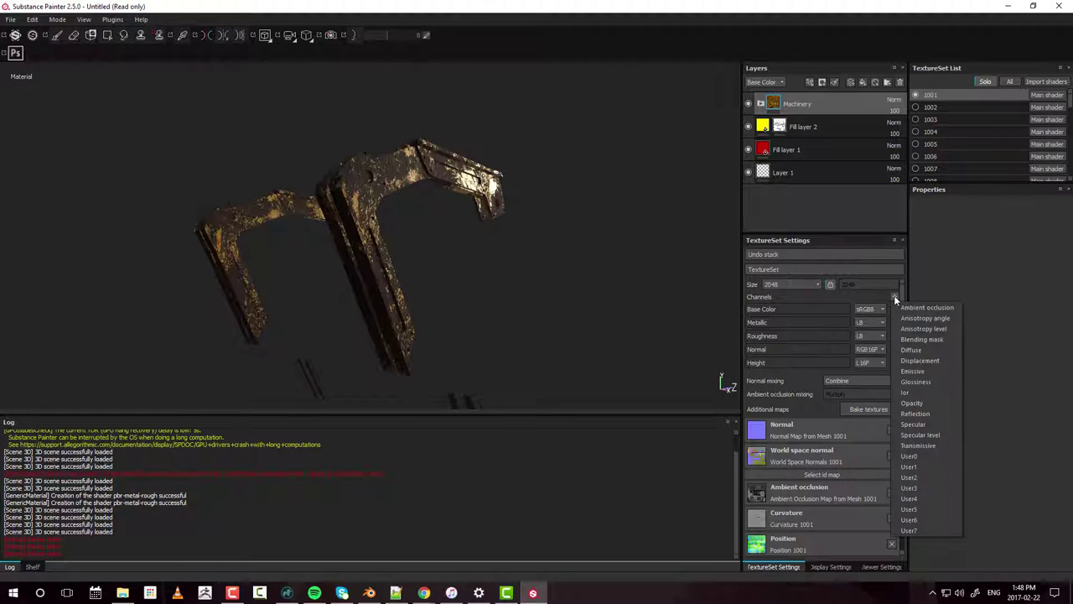
pyautogui.click(925, 403)
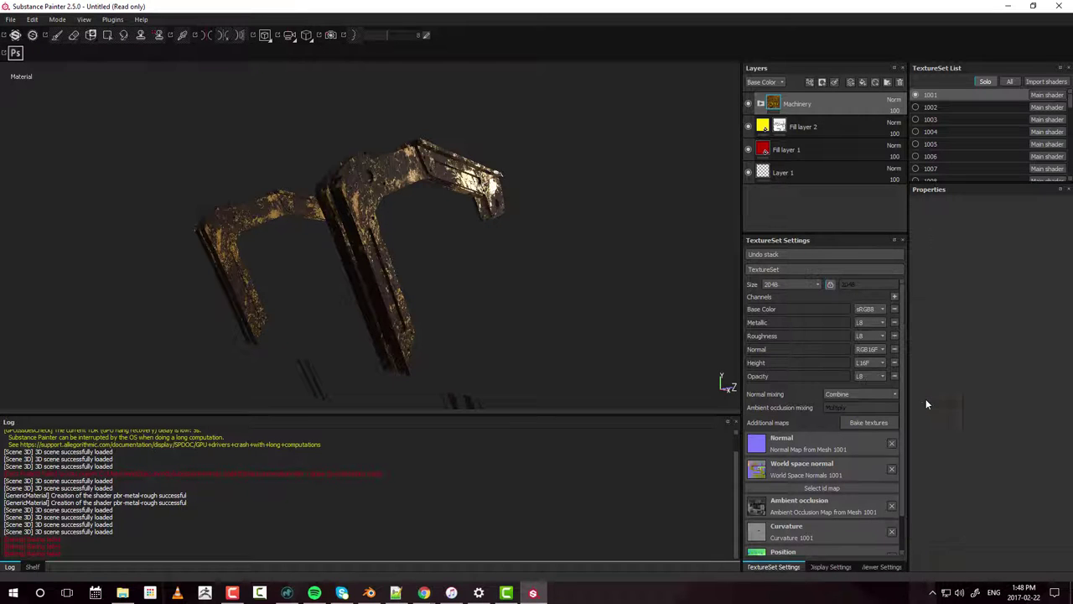
# Step: Set texture set 1001's Opacity channel format to L16
pyautogui.click(866, 379)
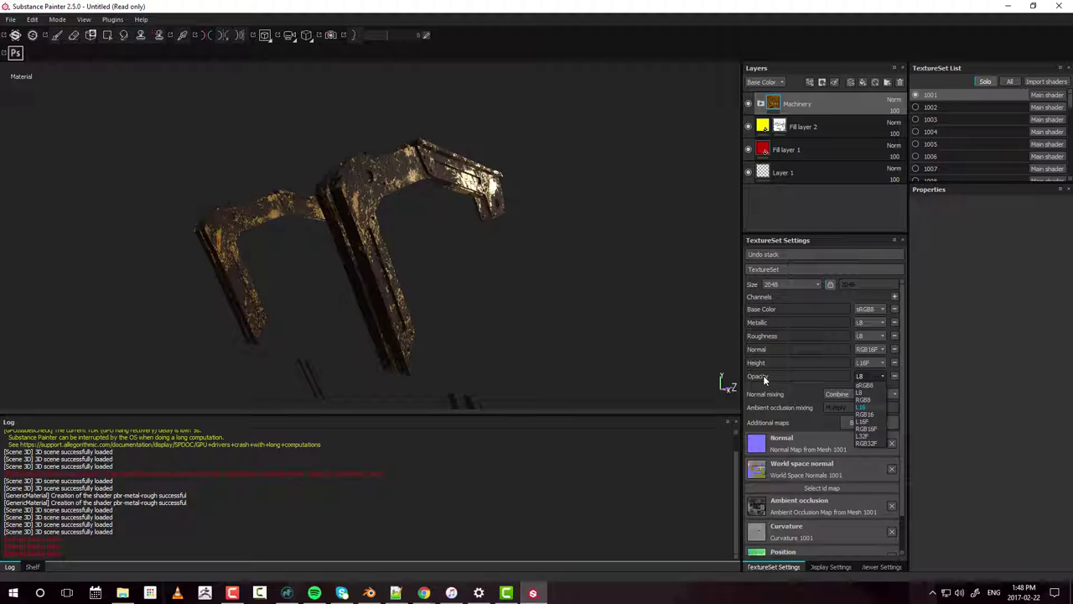
pyautogui.click(871, 404)
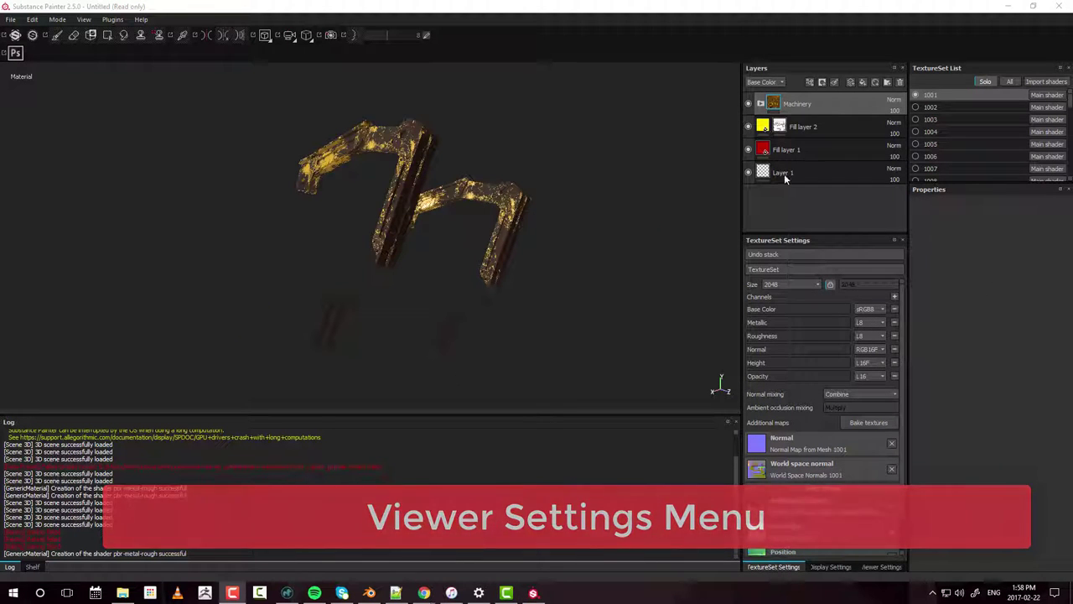
# Step: Cycle through the TextureSet, Display and Viewer Settings tabs, ending on Viewer Settings
pyautogui.keyDown('alt'); pyautogui.moveTo(559, 207); pyautogui.dragTo(810, 265); pyautogui.keyUp('alt')
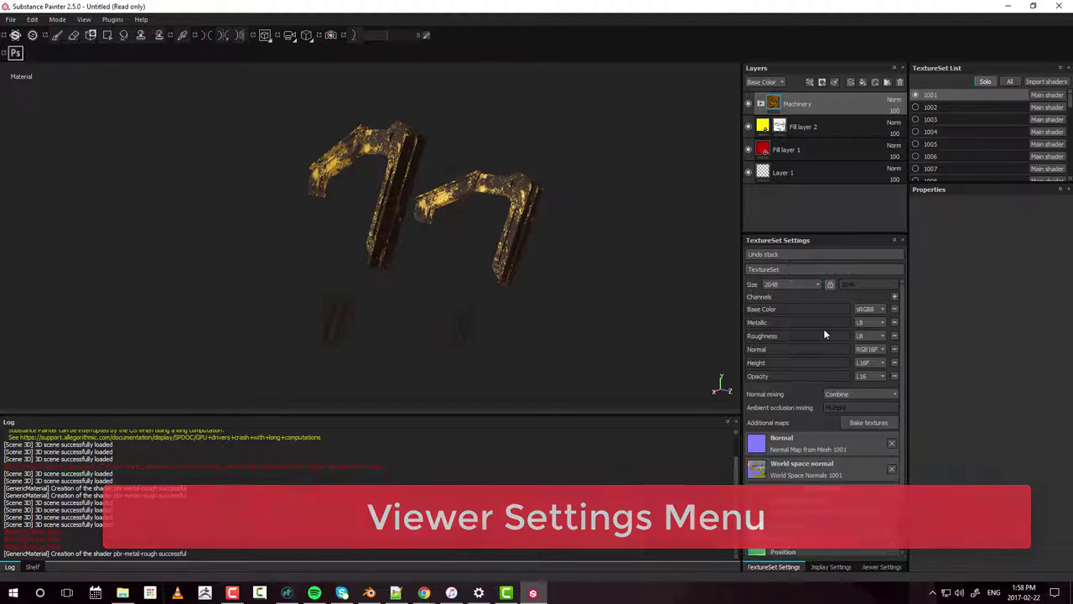
pyautogui.scroll(-2, 823, 335)
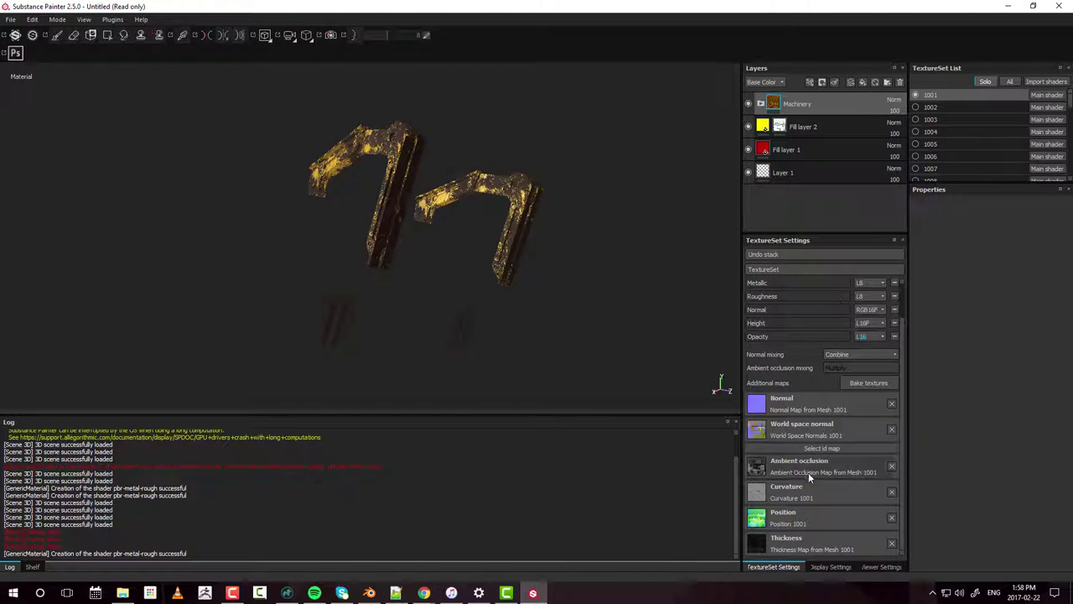
pyautogui.click(828, 567)
pyautogui.click(876, 567)
pyautogui.click(832, 568)
pyautogui.click(773, 568)
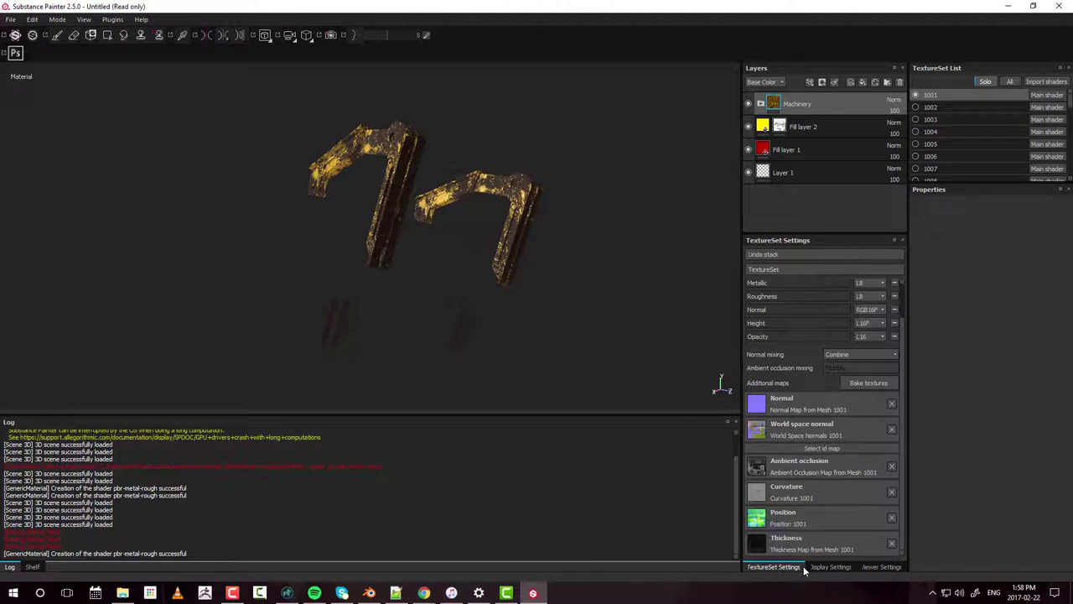
pyautogui.click(828, 568)
pyautogui.click(878, 568)
pyautogui.click(831, 568)
pyautogui.click(776, 568)
pyautogui.click(830, 568)
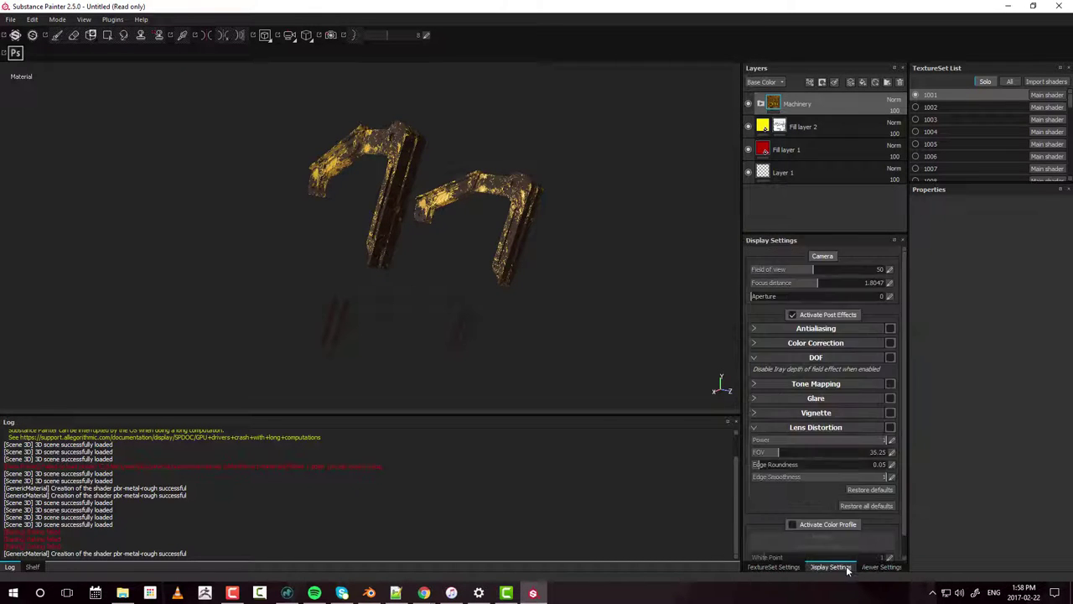
pyautogui.click(879, 568)
pyautogui.click(832, 568)
pyautogui.click(778, 568)
pyautogui.click(833, 567)
pyautogui.click(878, 568)
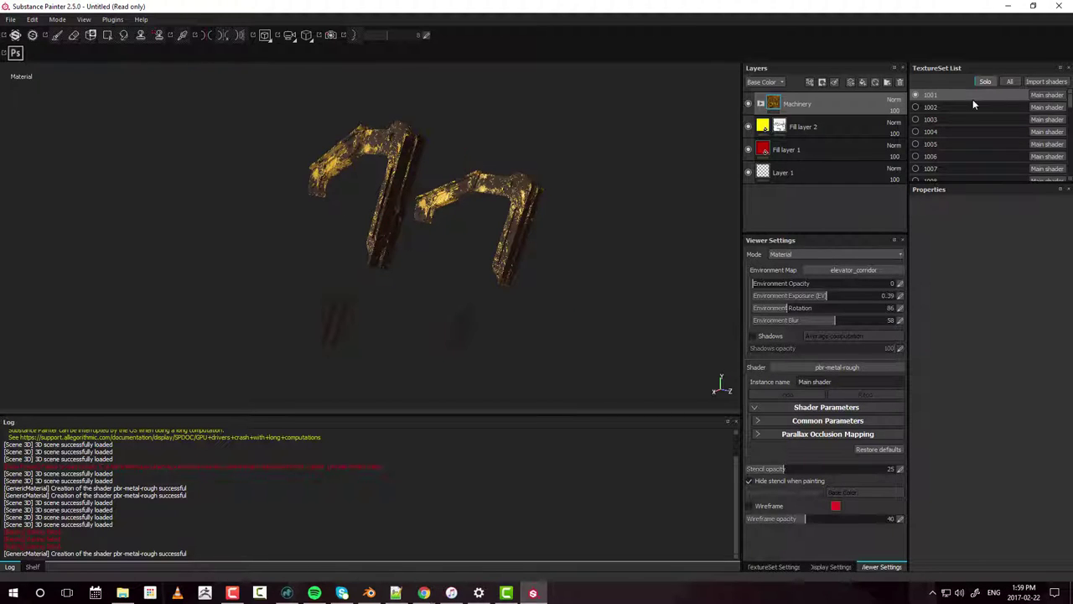
# Step: Show all texture sets so the whole drone appears in the viewport
pyautogui.click(1010, 82)
pyautogui.click(1011, 82)
pyautogui.keyDown('alt'); pyautogui.moveTo(617, 182); pyautogui.dragTo(565, 250); pyautogui.keyUp('alt')
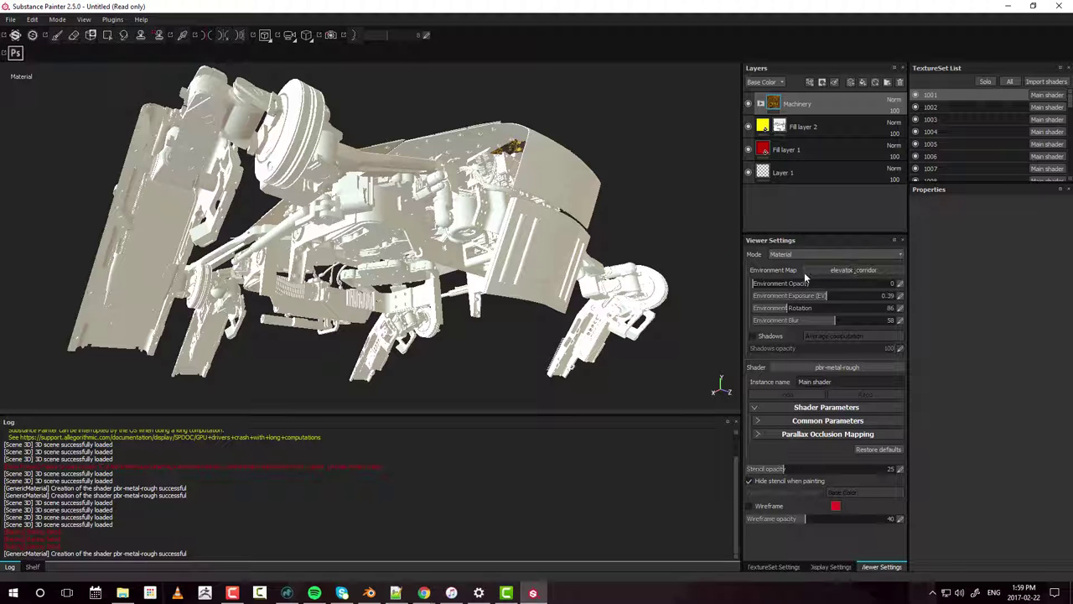
# Step: Set Environment Opacity to 100 and Environment Blur to 0 for a sharp elevator_corridor backdrop
pyautogui.moveTo(760, 284); pyautogui.dragTo(914, 285)
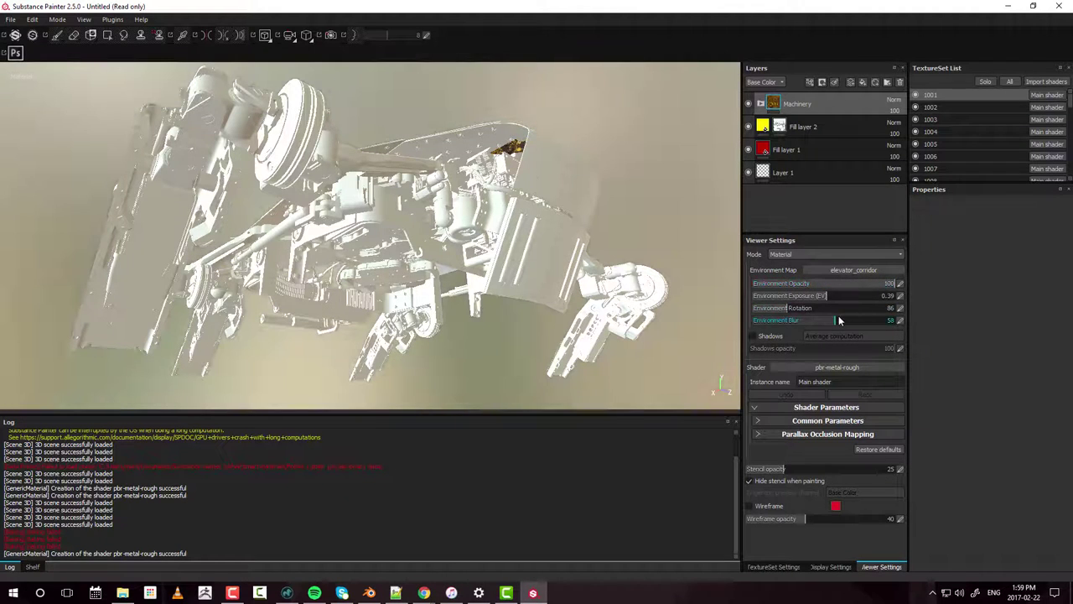
pyautogui.moveTo(838, 317); pyautogui.dragTo(728, 320)
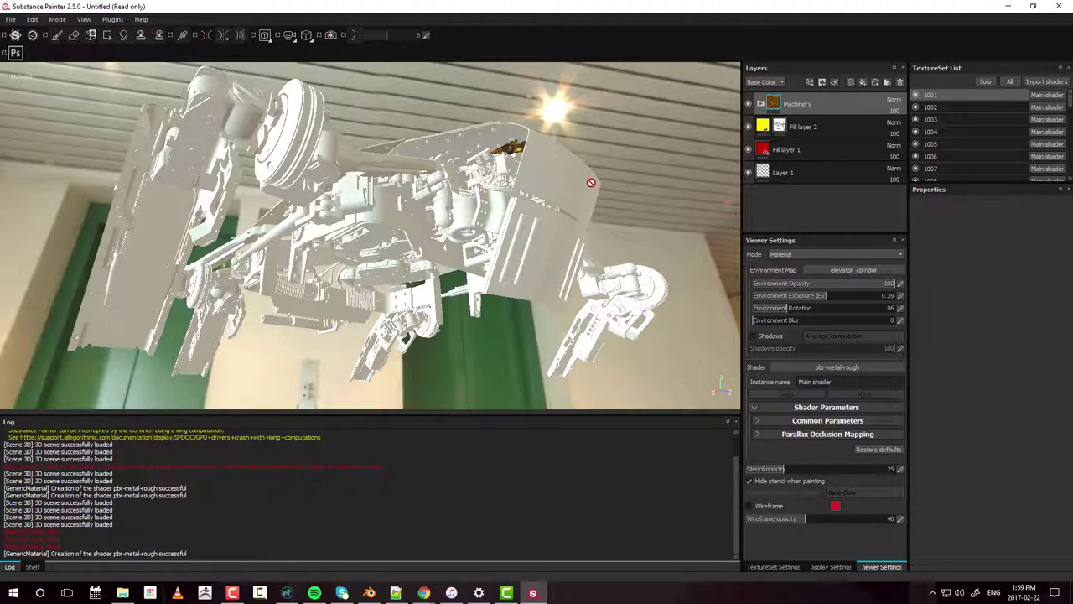
pyautogui.keyDown('alt'); pyautogui.moveTo(591, 177); pyautogui.dragTo(587, 248); pyautogui.keyUp('alt')
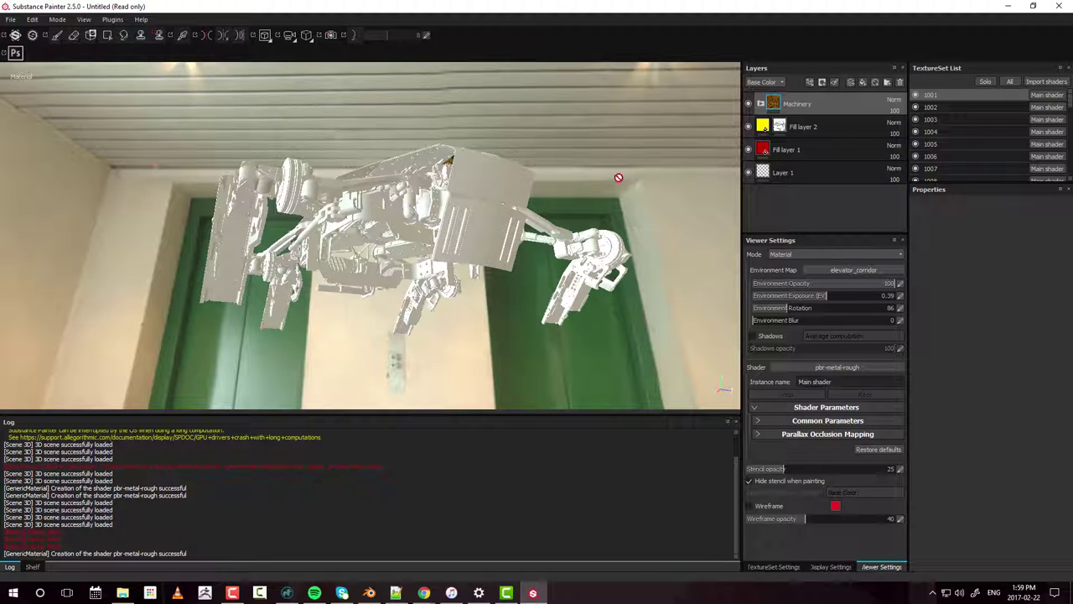
# Step: Bring up the Environment Map picker in Viewer Settings
pyautogui.click(854, 269)
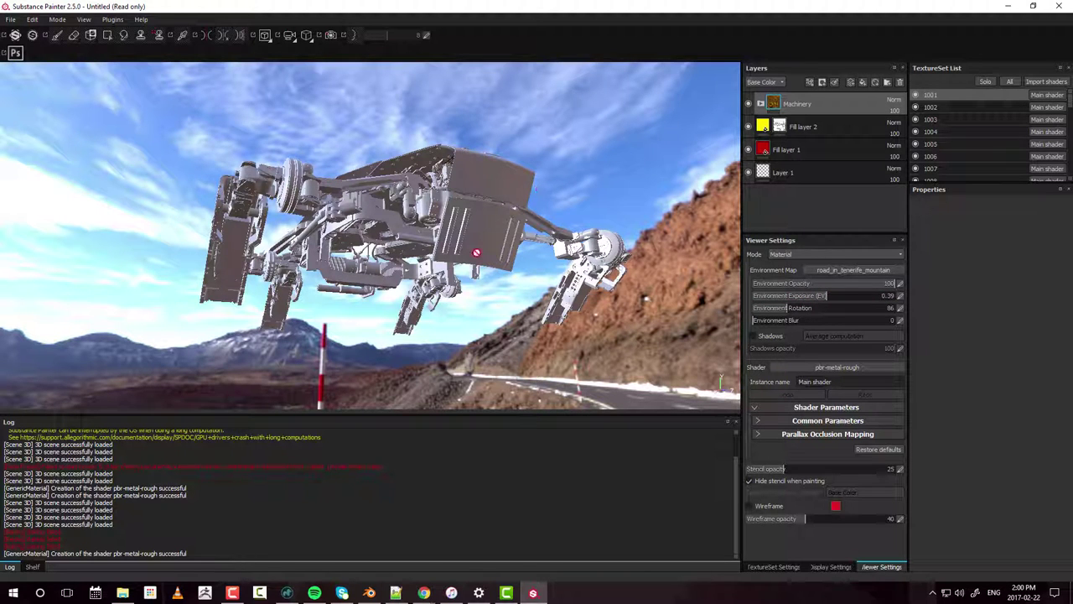
# Step: Switch the environment map to airport
pyautogui.click(847, 269)
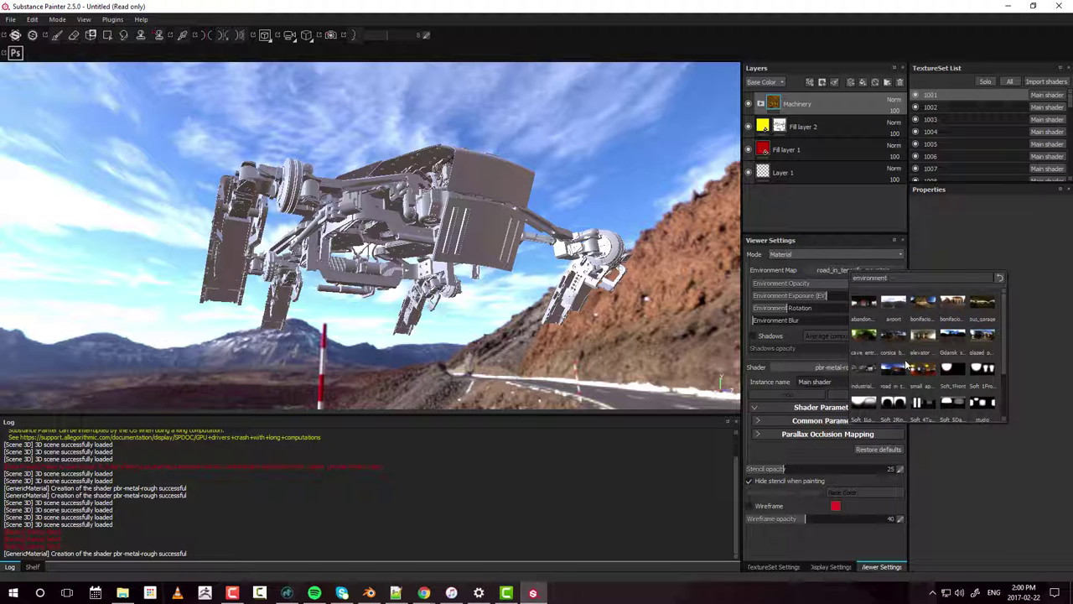
pyautogui.click(892, 304)
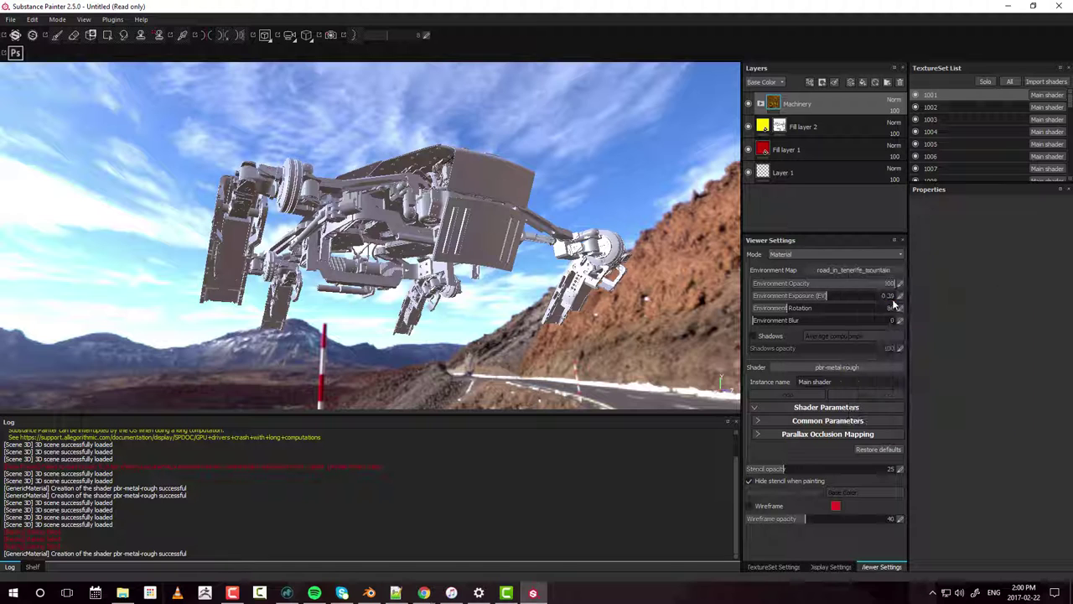
pyautogui.click(855, 270)
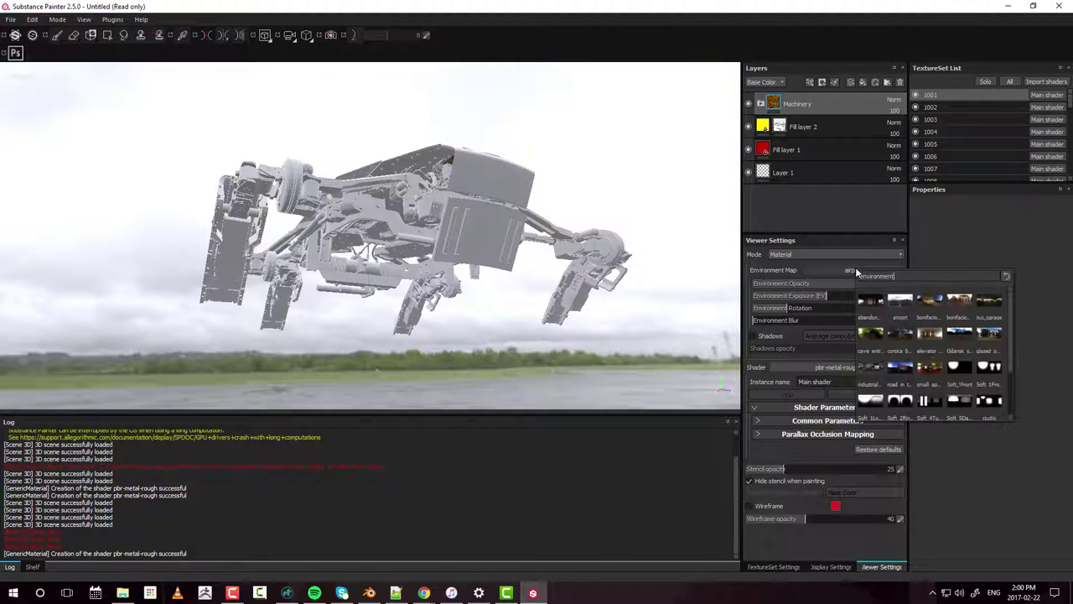
pyautogui.click(866, 336)
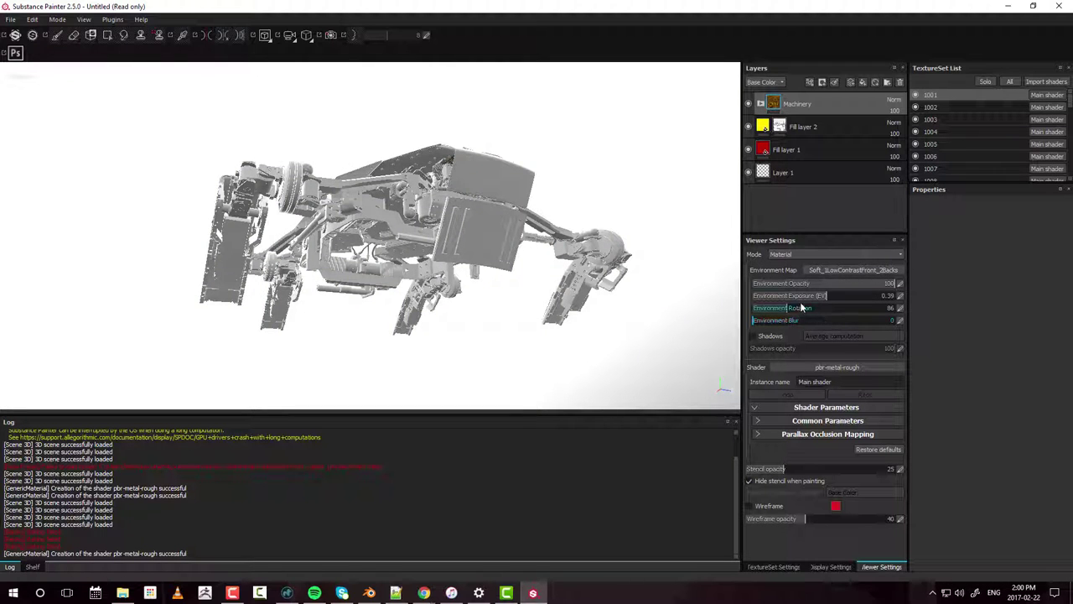
# Step: Switch the environment map to Soft_1Front and view the drone from below, above and side
pyautogui.click(834, 271)
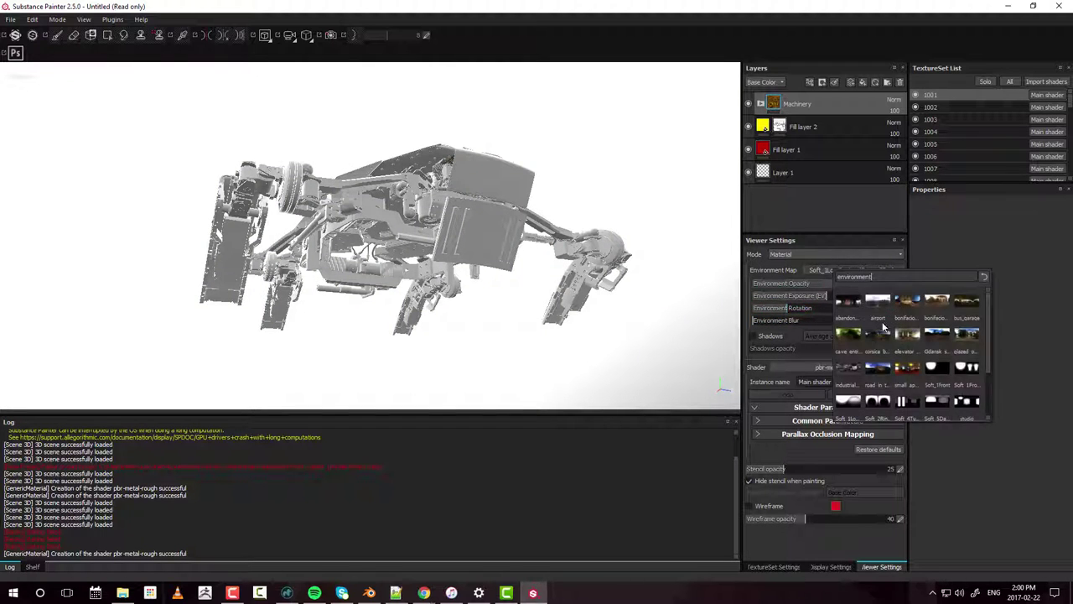
pyautogui.click(928, 362)
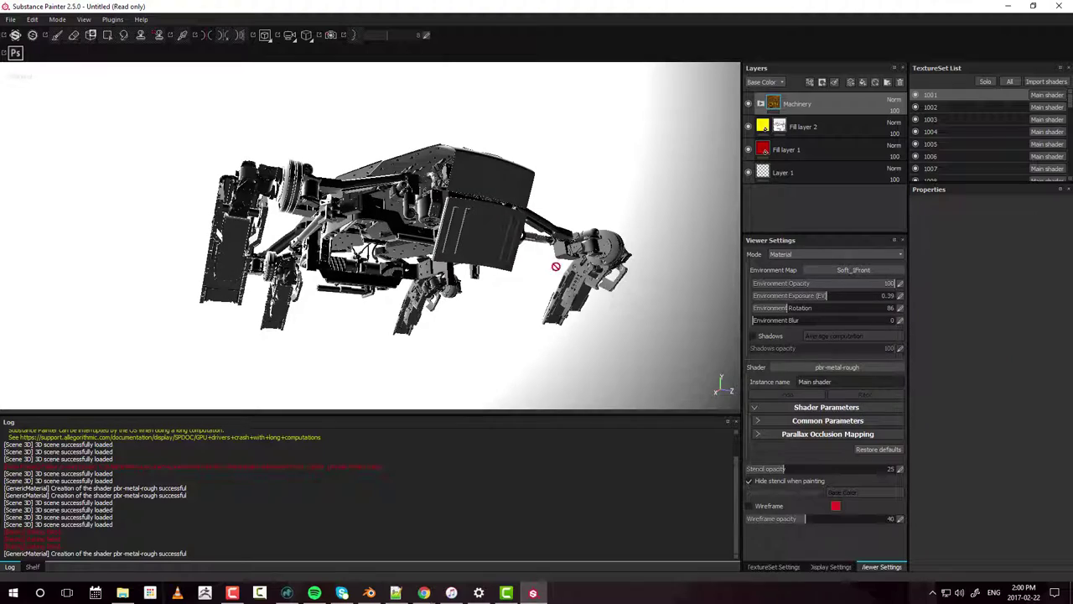
pyautogui.moveTo(569, 239)
pyautogui.keyDown('alt'); pyautogui.mouseDown()
pyautogui.moveTo(582, 306)
pyautogui.moveTo(540, 210)
pyautogui.mouseUp(); pyautogui.keyUp('alt')
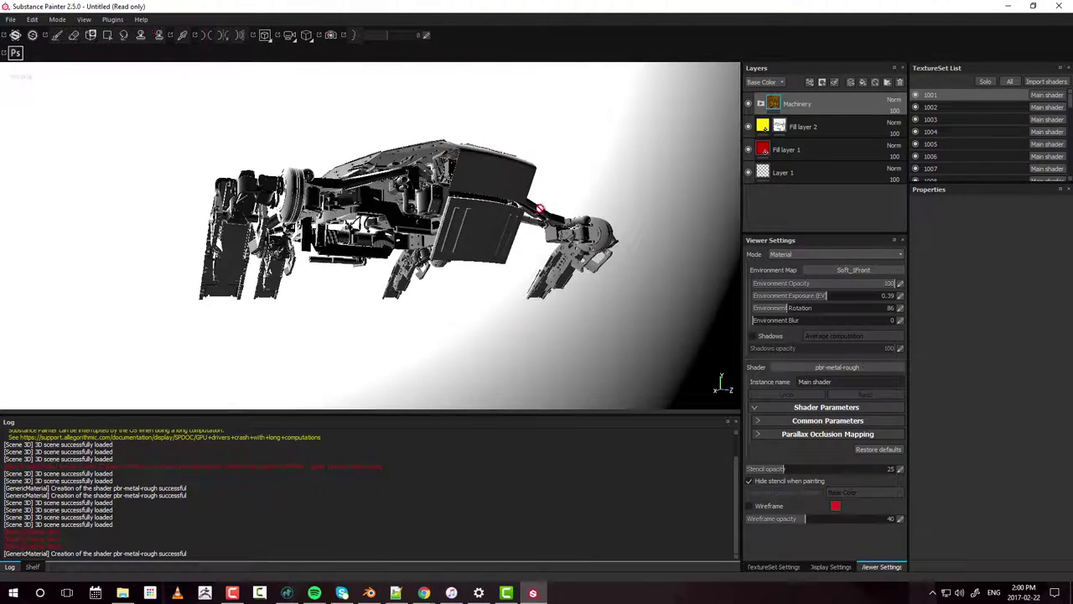
pyautogui.keyDown('alt'); pyautogui.moveTo(498, 128); pyautogui.dragTo(453, 163); pyautogui.keyUp('alt')
pyautogui.keyDown('alt'); pyautogui.moveTo(497, 224); pyautogui.dragTo(494, 172); pyautogui.keyUp('alt')
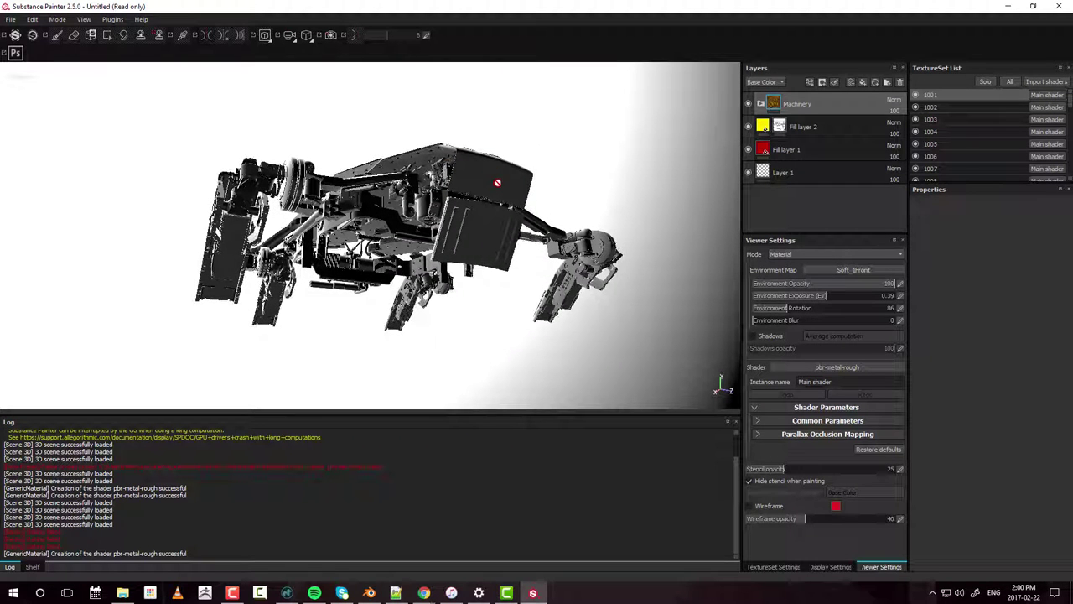
pyautogui.click(839, 269)
# Step: Set the environment map back to airport and view the drone against the runway
pyautogui.click(877, 302)
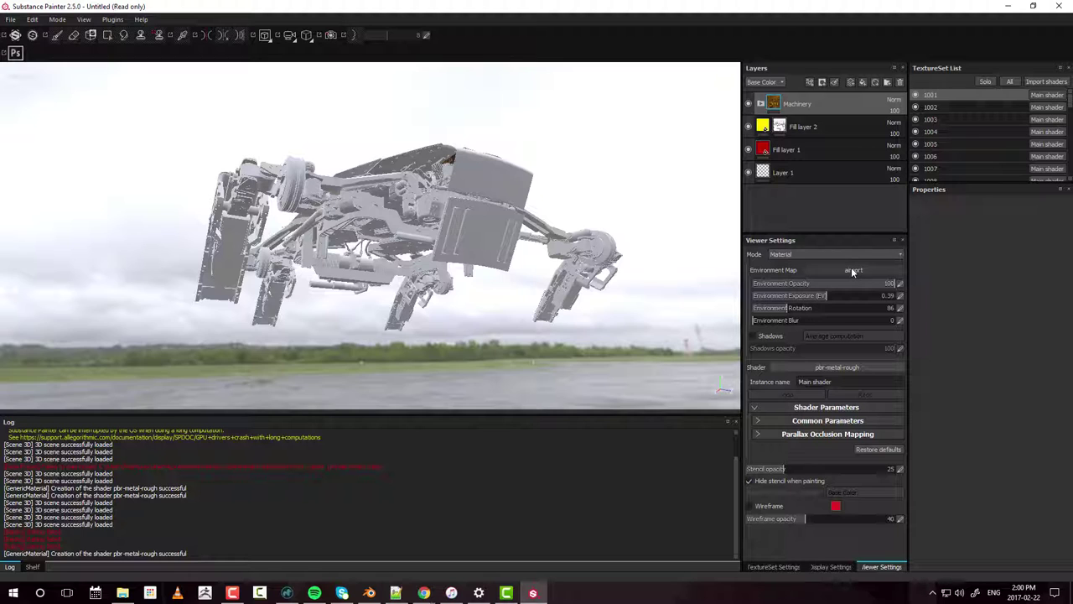
pyautogui.click(851, 270)
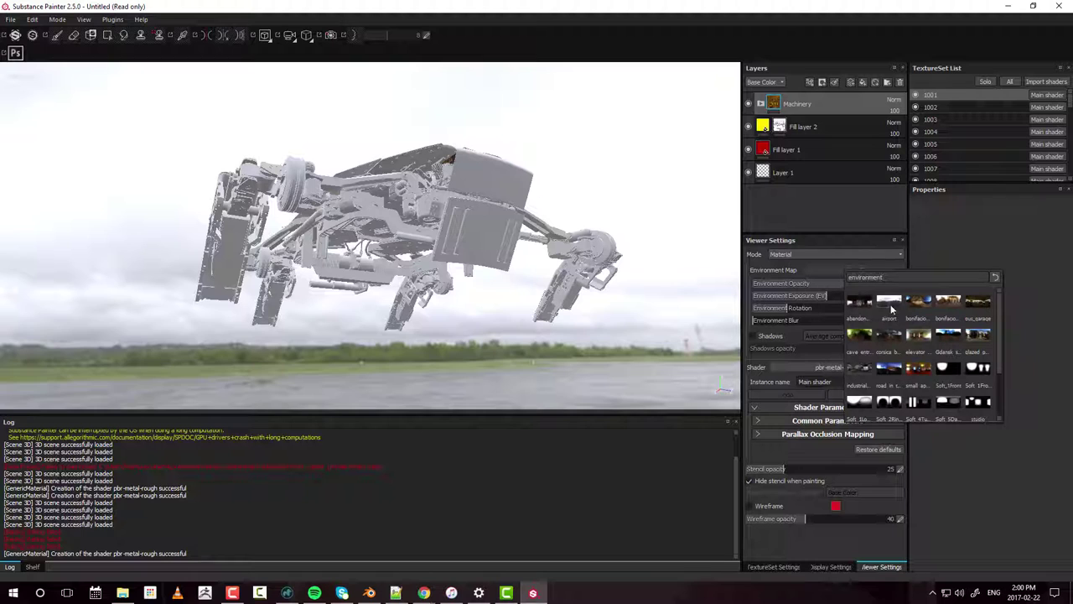
pyautogui.click(944, 245)
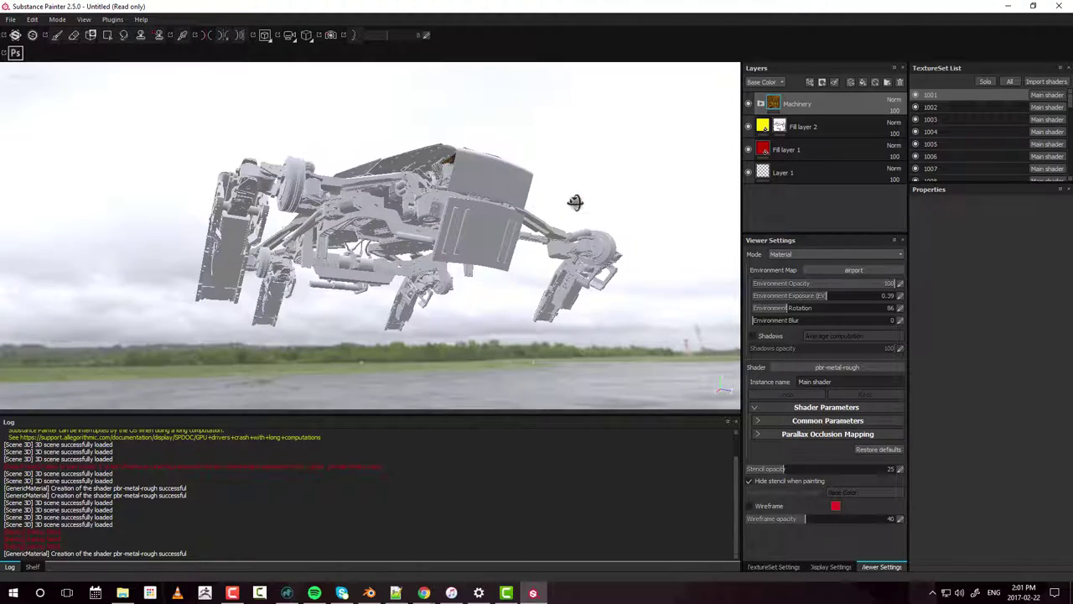
pyautogui.keyDown('alt'); pyautogui.moveTo(570, 201); pyautogui.dragTo(468, 255); pyautogui.keyUp('alt')
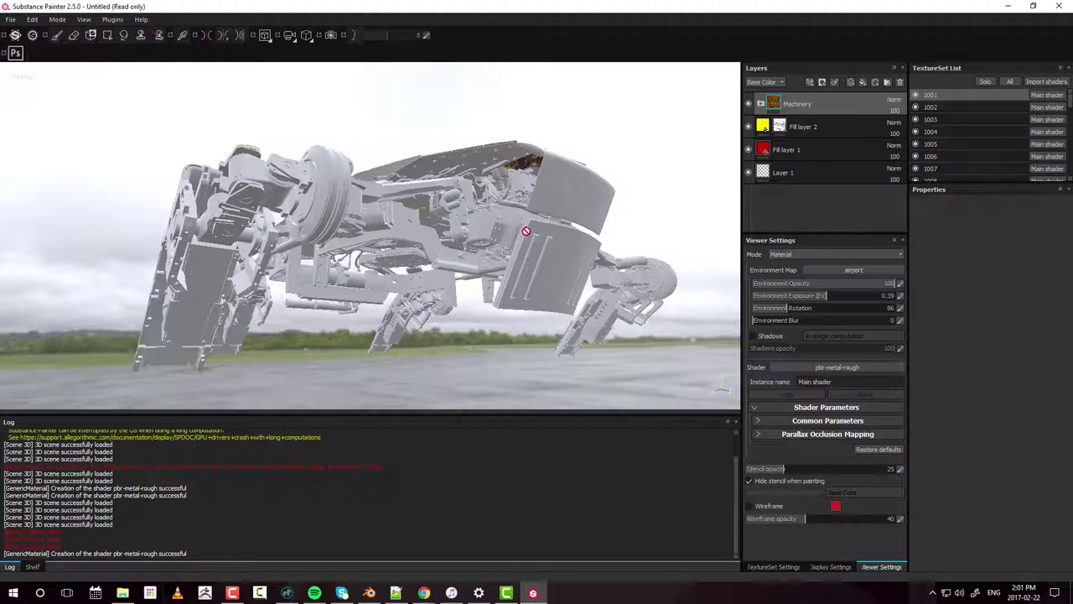
pyautogui.click(857, 270)
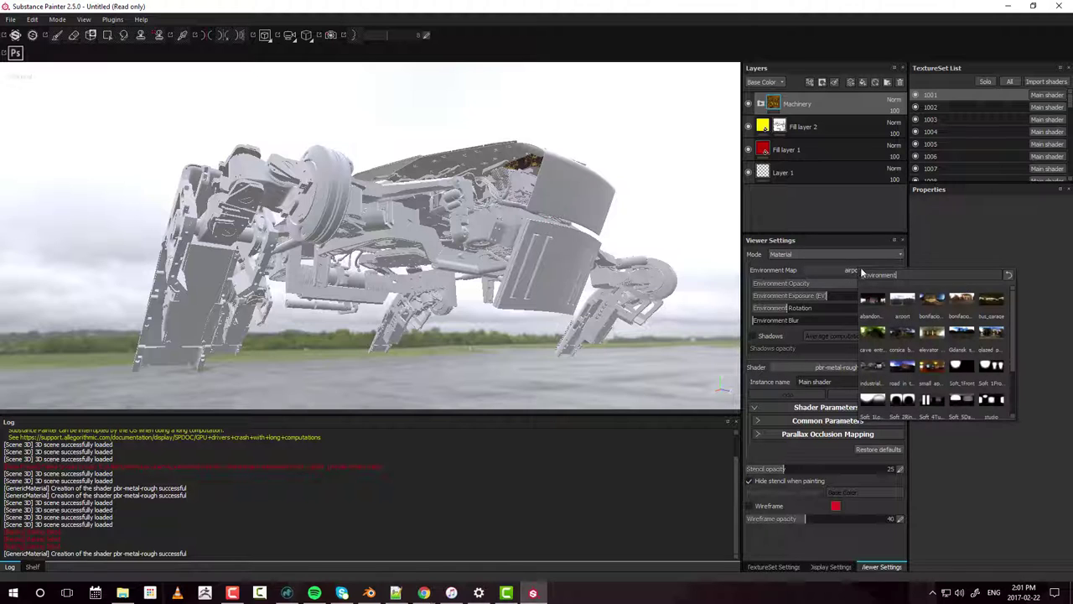
# Step: Switch the environment to elevator_corridor and rotate it from 86 to about 223 degrees
pyautogui.click(933, 334)
pyautogui.keyDown('alt'); pyautogui.moveTo(536, 220); pyautogui.dragTo(194, 140); pyautogui.keyUp('alt')
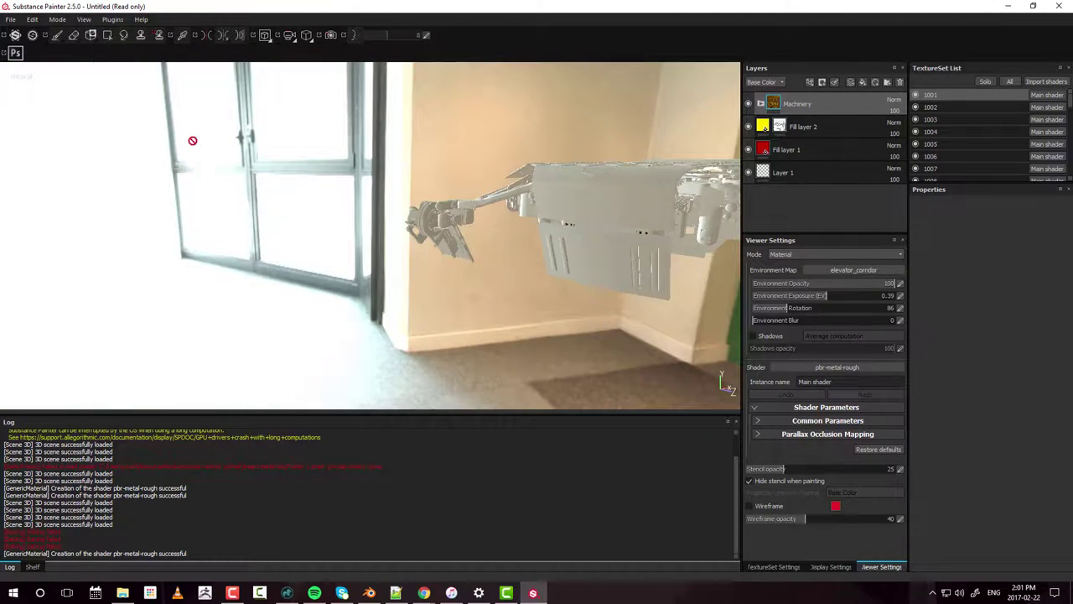
pyautogui.keyDown('alt'); pyautogui.moveTo(232, 182); pyautogui.dragTo(309, 186); pyautogui.keyUp('alt')
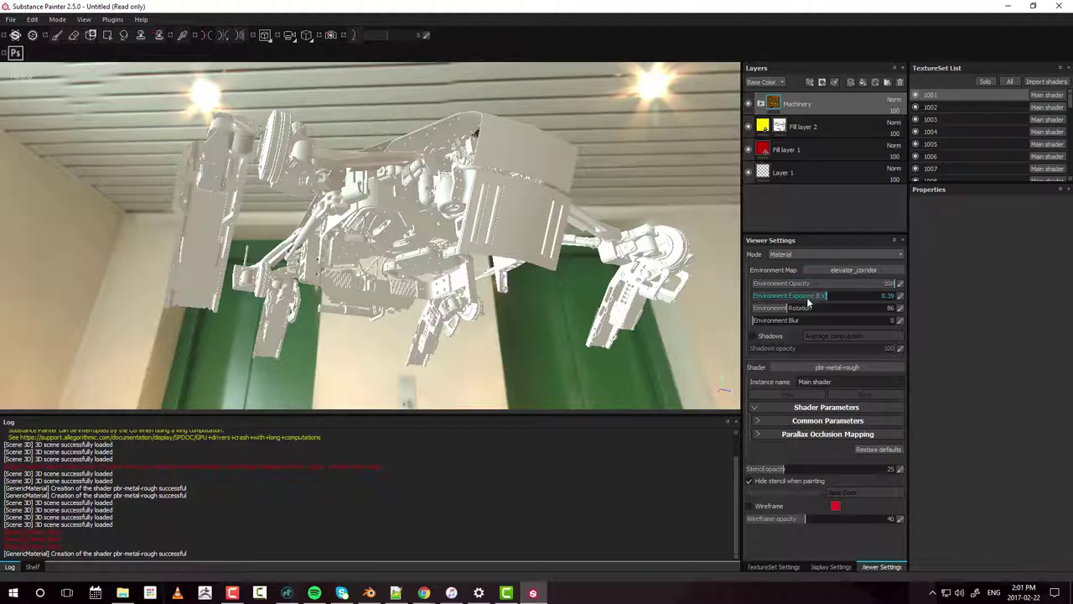
pyautogui.moveTo(782, 307); pyautogui.dragTo(840, 308)
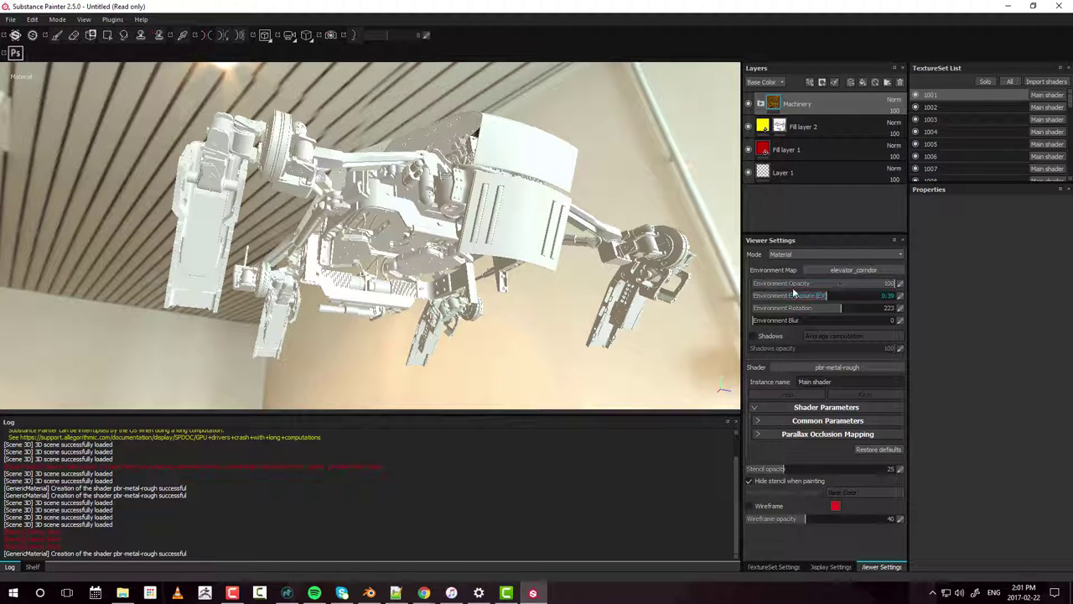
# Step: Set Environment Blur to 100, Environment Opacity to 0, and rotation to 139
pyautogui.moveTo(776, 321); pyautogui.dragTo(962, 331)
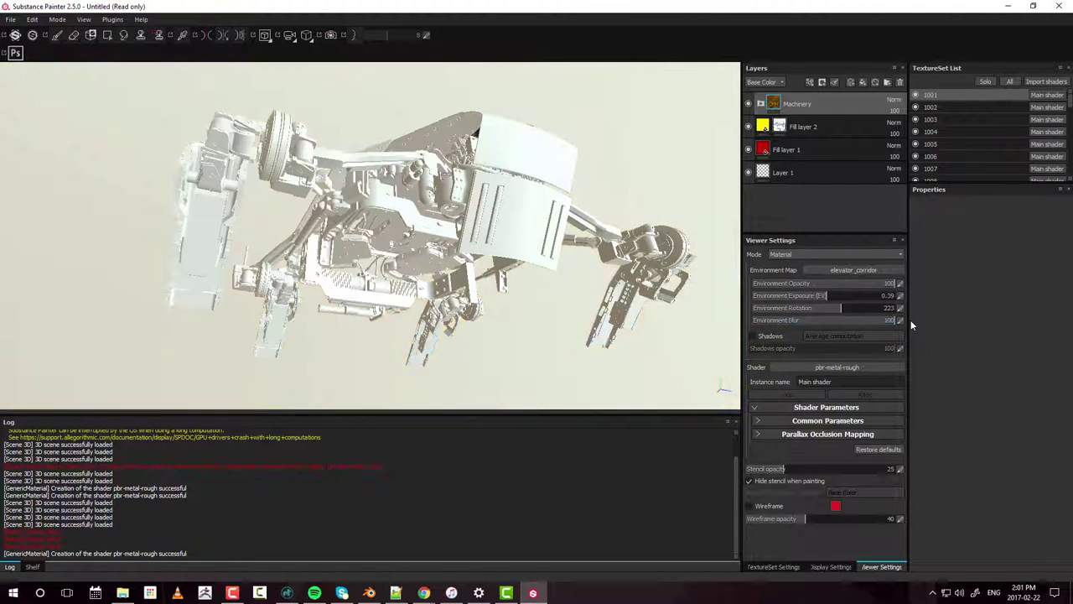
pyautogui.moveTo(868, 282); pyautogui.dragTo(516, 287)
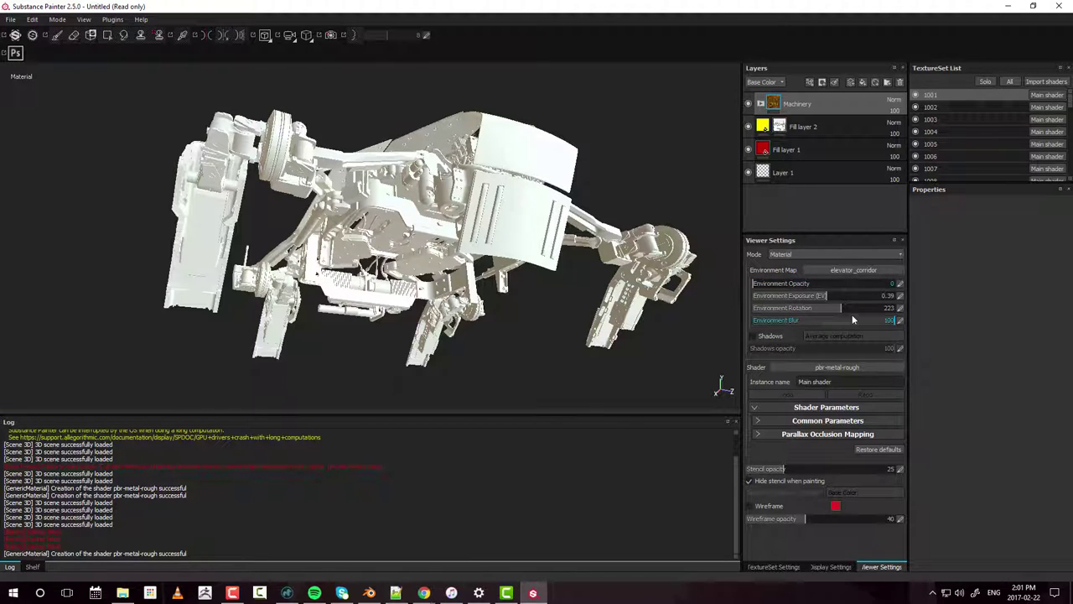
pyautogui.moveTo(809, 309)
pyautogui.mouseDown()
pyautogui.moveTo(758, 308)
pyautogui.moveTo(850, 305)
pyautogui.moveTo(698, 312)
pyautogui.moveTo(855, 316)
pyautogui.moveTo(784, 314)
pyautogui.moveTo(851, 313)
pyautogui.moveTo(801, 320)
pyautogui.moveTo(791, 315)
pyautogui.moveTo(813, 308)
pyautogui.moveTo(794, 309)
pyautogui.moveTo(813, 309)
pyautogui.moveTo(800, 309)
pyautogui.mouseUp()
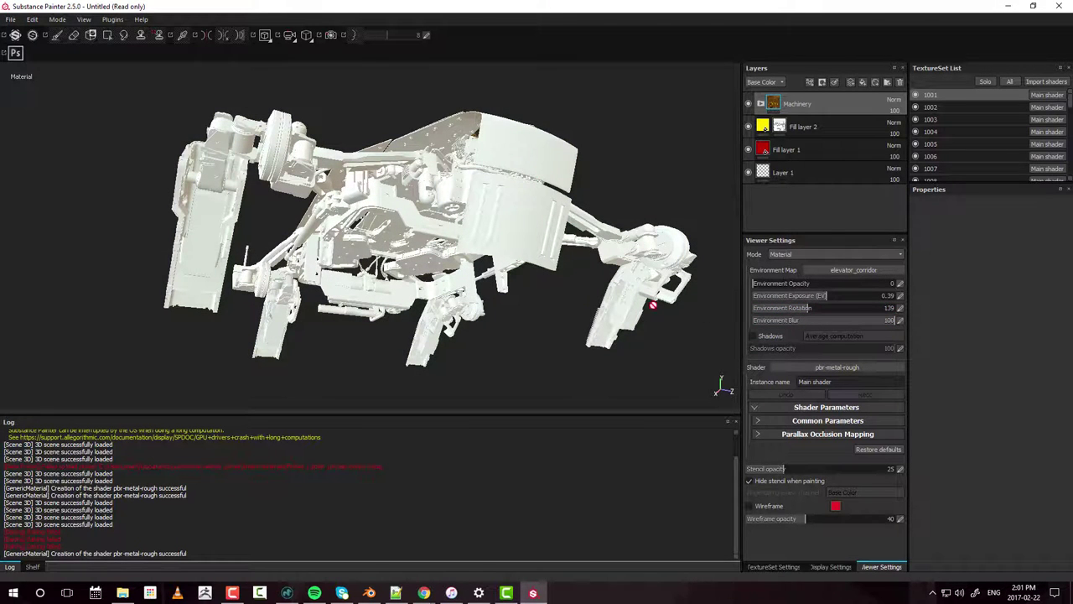
# Step: Activate post effects in Display Settings and lower the viewport/Log splitter for a taller viewport
pyautogui.click(830, 567)
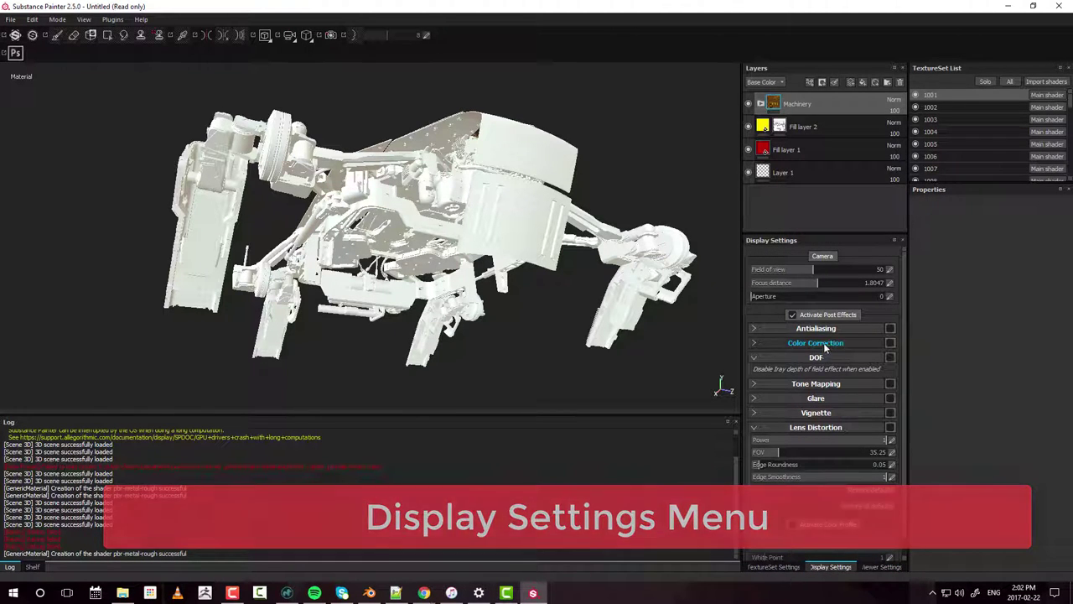
pyautogui.click(820, 316)
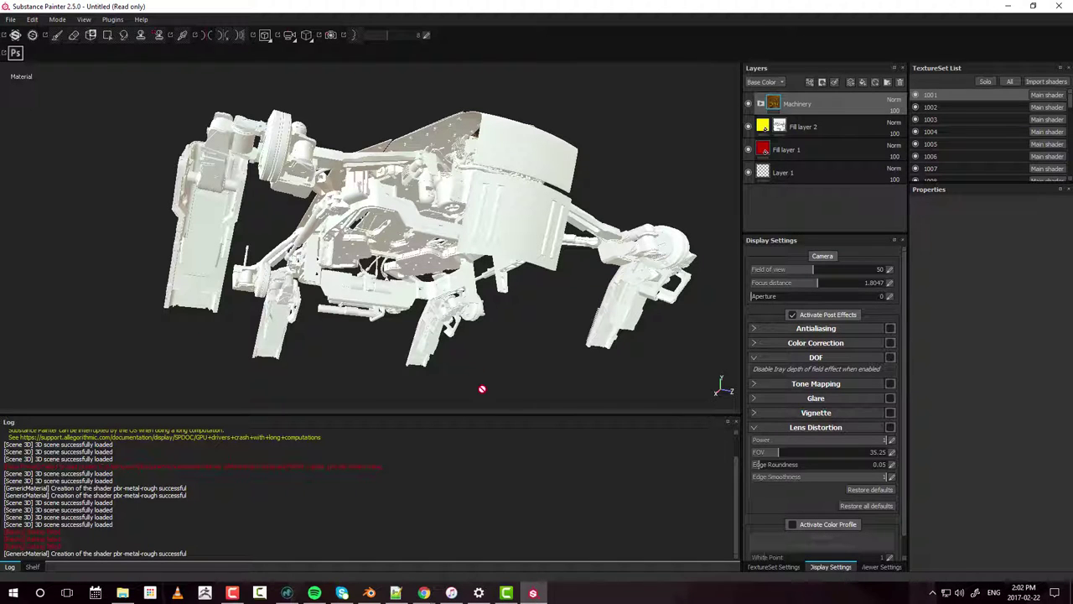
pyautogui.moveTo(495, 468); pyautogui.dragTo(503, 481)
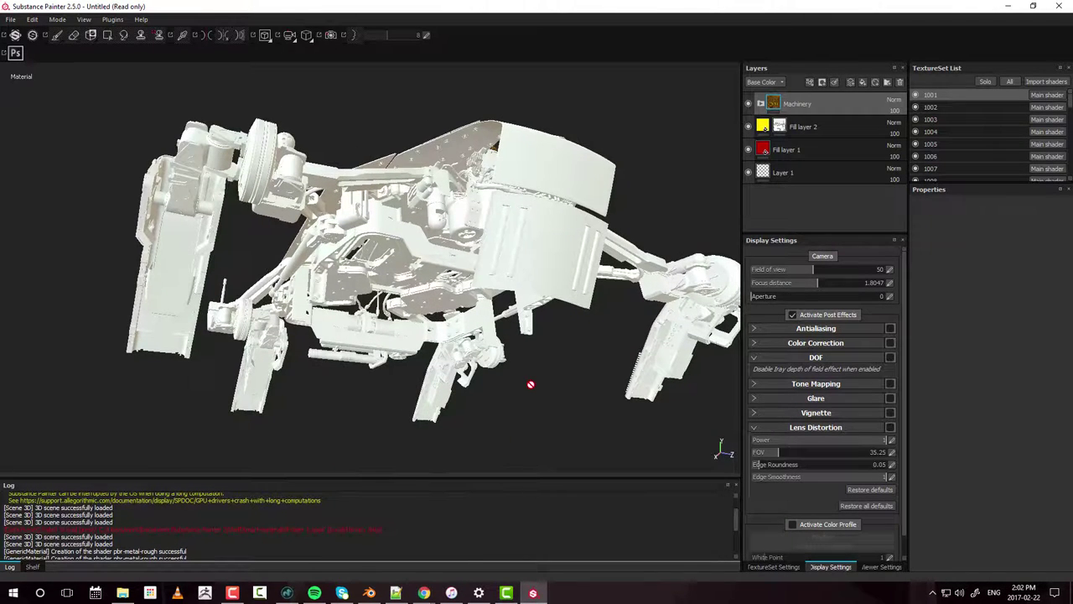
pyautogui.keyDown('alt'); pyautogui.moveTo(576, 336); pyautogui.dragTo(404, 306); pyautogui.keyUp('alt')
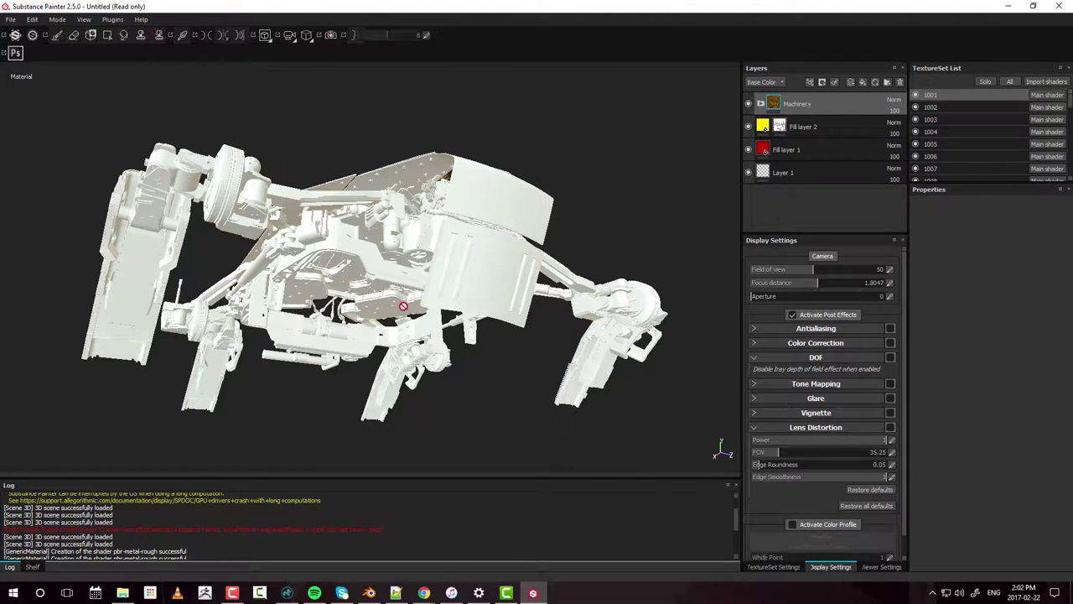
# Step: Try lens distortion and switch it off, then enable Vignette at strength 0.38
pyautogui.click(890, 427)
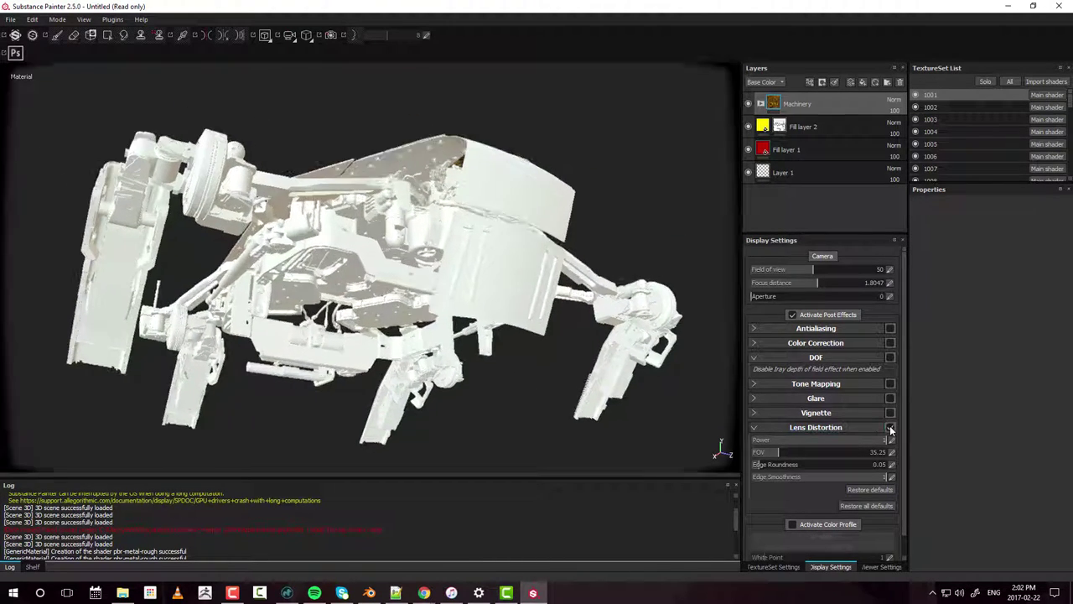
pyautogui.moveTo(778, 452)
pyautogui.mouseDown()
pyautogui.moveTo(757, 453)
pyautogui.moveTo(778, 453)
pyautogui.mouseUp()
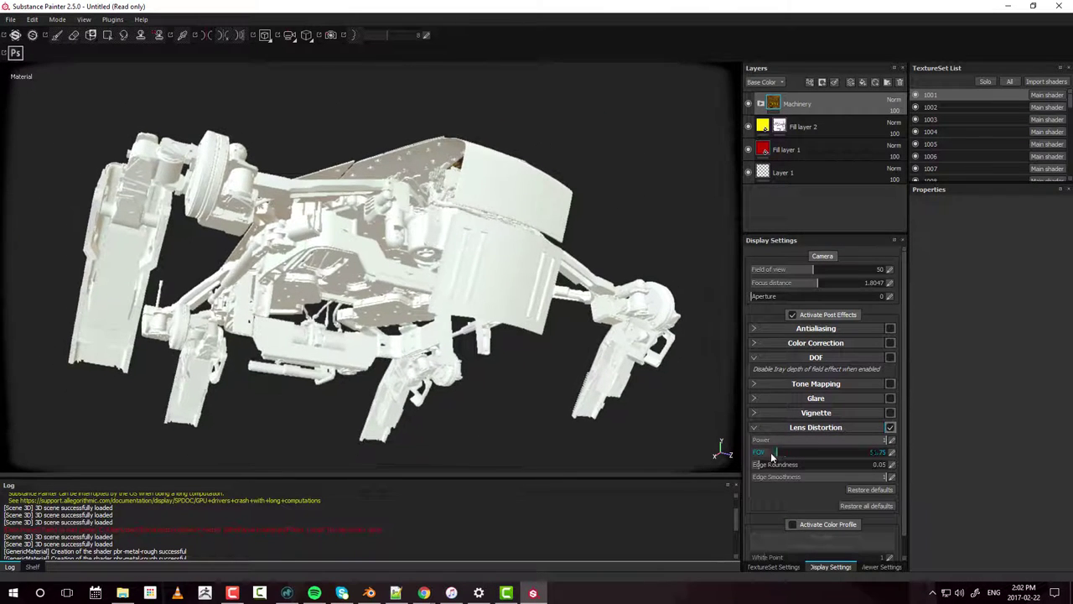
pyautogui.click(890, 428)
pyautogui.click(891, 414)
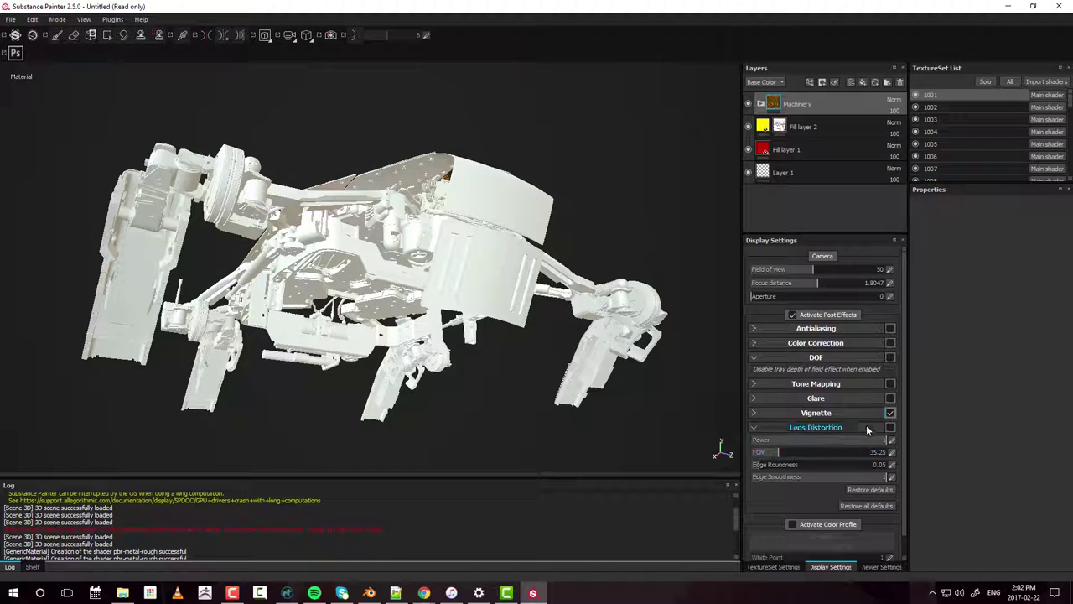
pyautogui.click(839, 414)
pyautogui.moveTo(780, 425); pyautogui.dragTo(803, 424)
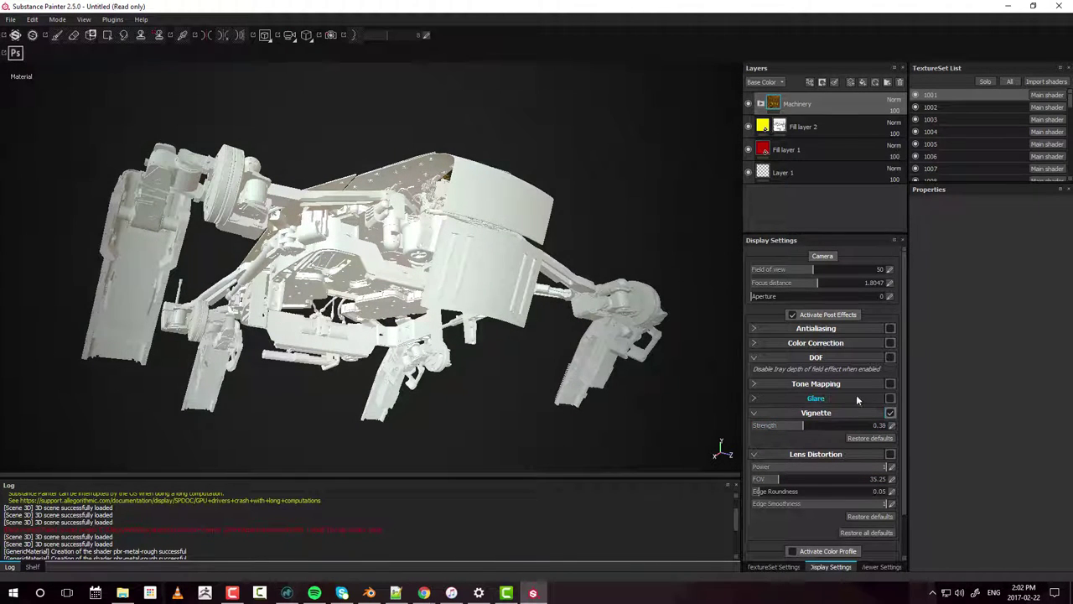
# Step: Enable Glare with luminance 10 and threshold 0.78
pyautogui.click(890, 399)
pyautogui.click(830, 398)
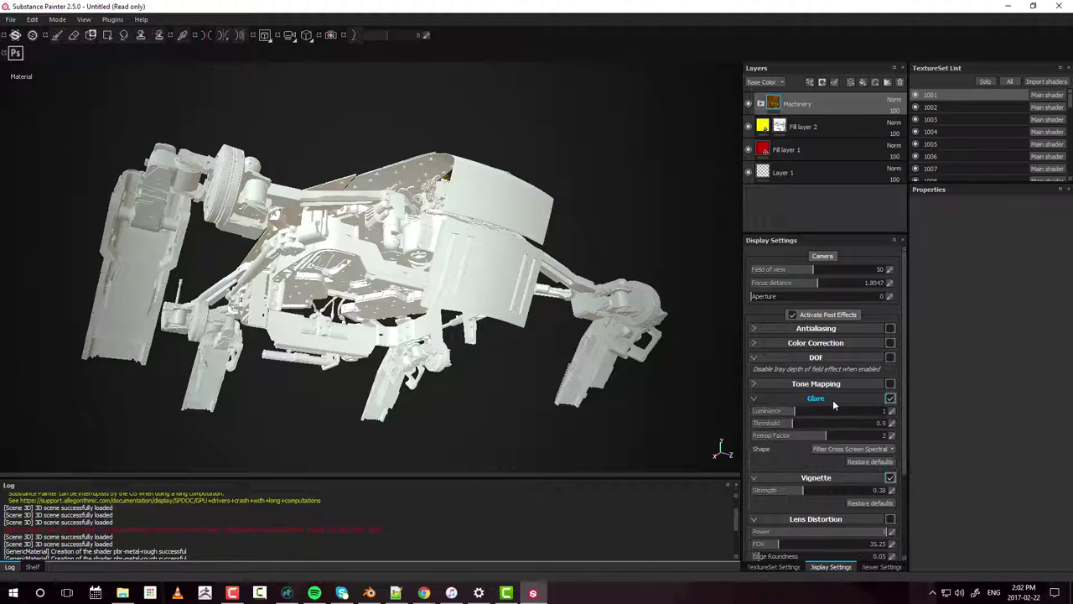
pyautogui.moveTo(794, 411); pyautogui.dragTo(927, 401)
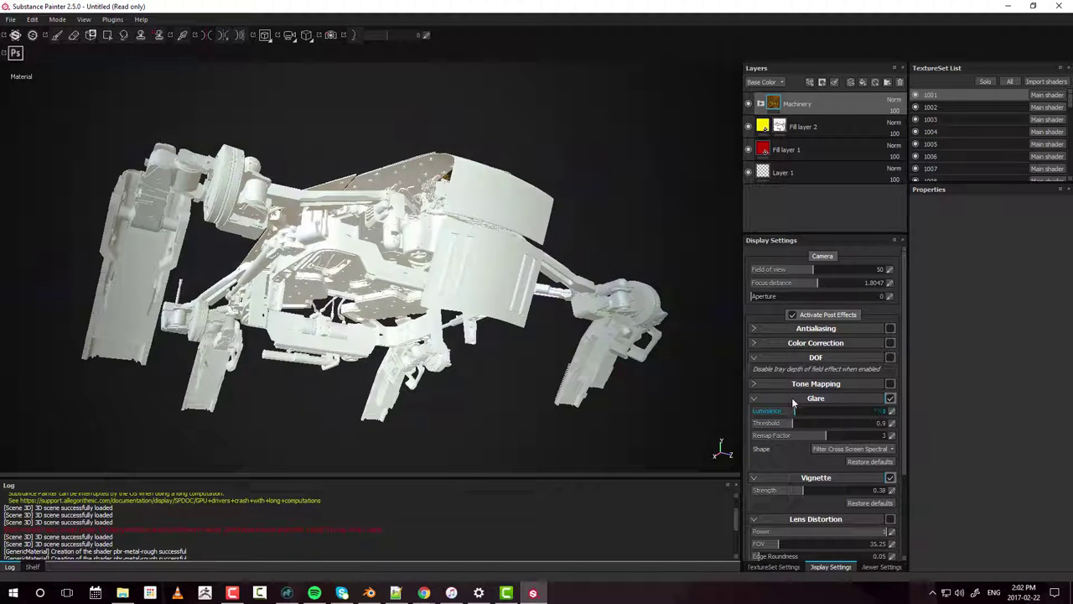
pyautogui.keyDown('alt'); pyautogui.moveTo(634, 245); pyautogui.dragTo(353, 258); pyautogui.keyUp('alt')
pyautogui.moveTo(780, 423)
pyautogui.mouseDown()
pyautogui.moveTo(817, 424)
pyautogui.moveTo(788, 419)
pyautogui.mouseUp()
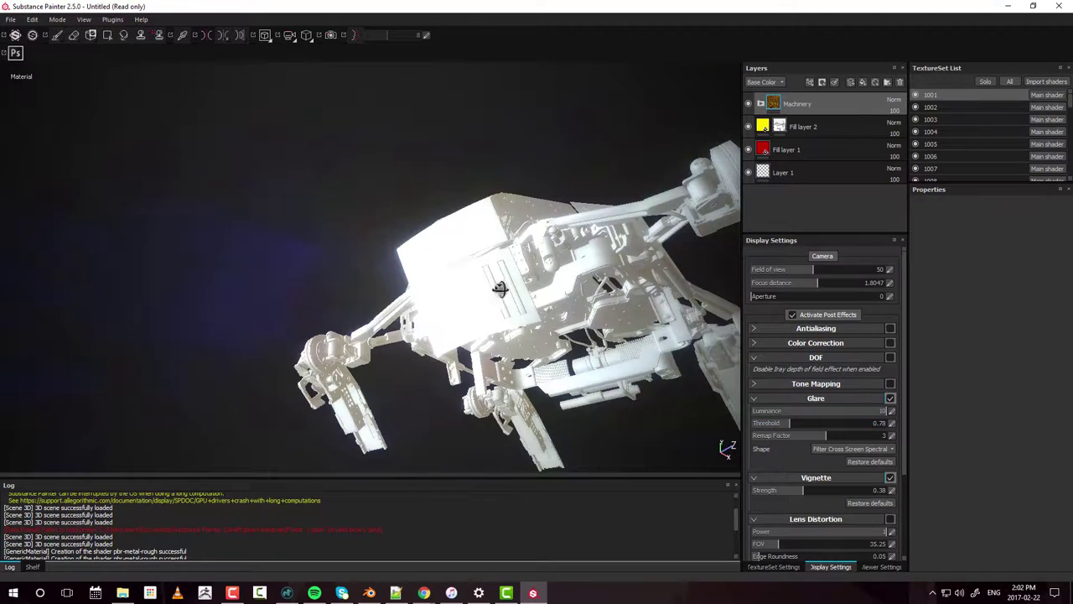
pyautogui.keyDown('alt'); pyautogui.moveTo(654, 335); pyautogui.dragTo(545, 316); pyautogui.keyUp('alt')
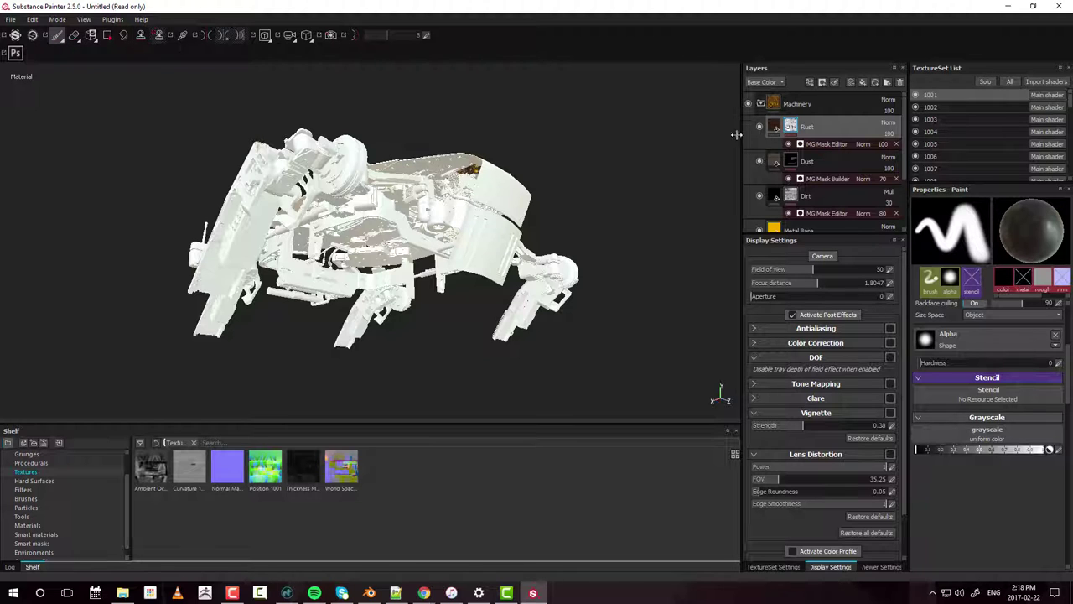
# Step: Select the Machinery folder, attempt a paint stroke, and preview the Machinery and Rust thumbnails
pyautogui.click(822, 104)
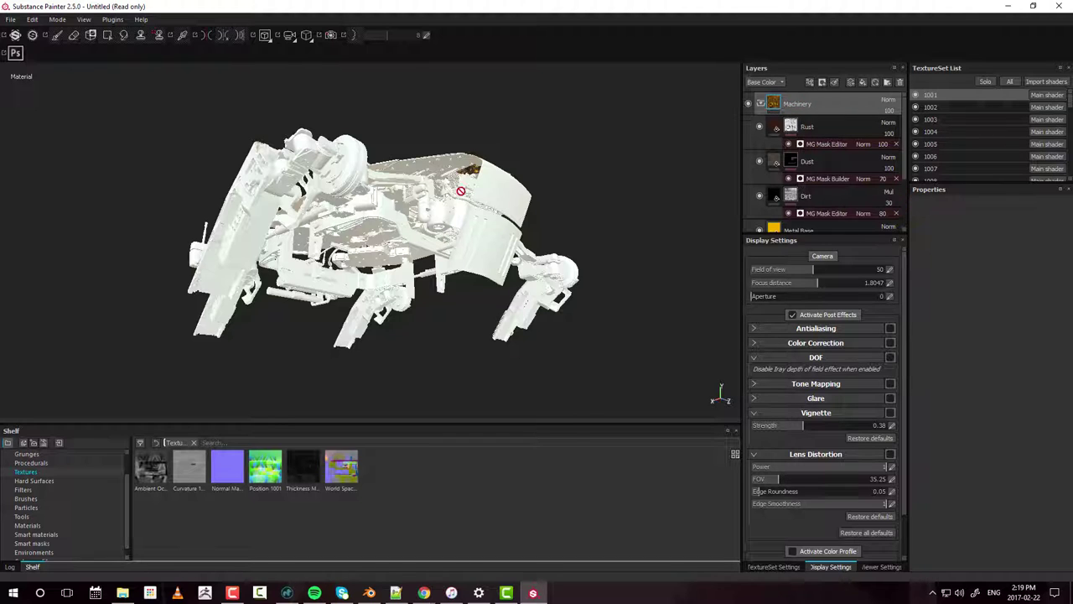
pyautogui.click(488, 220)
pyautogui.moveTo(778, 102)
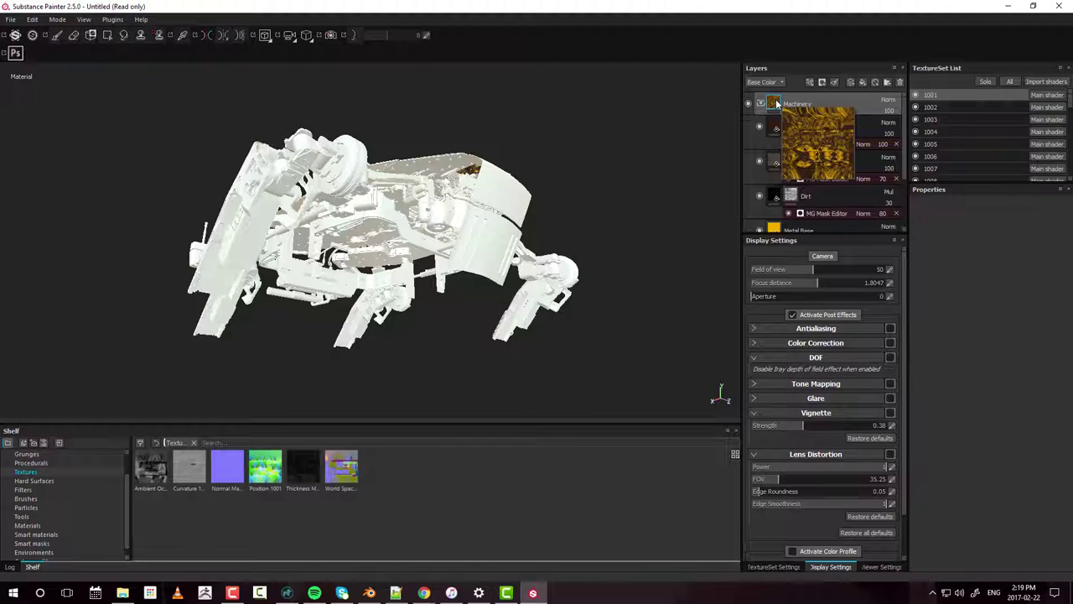
pyautogui.moveTo(769, 130)
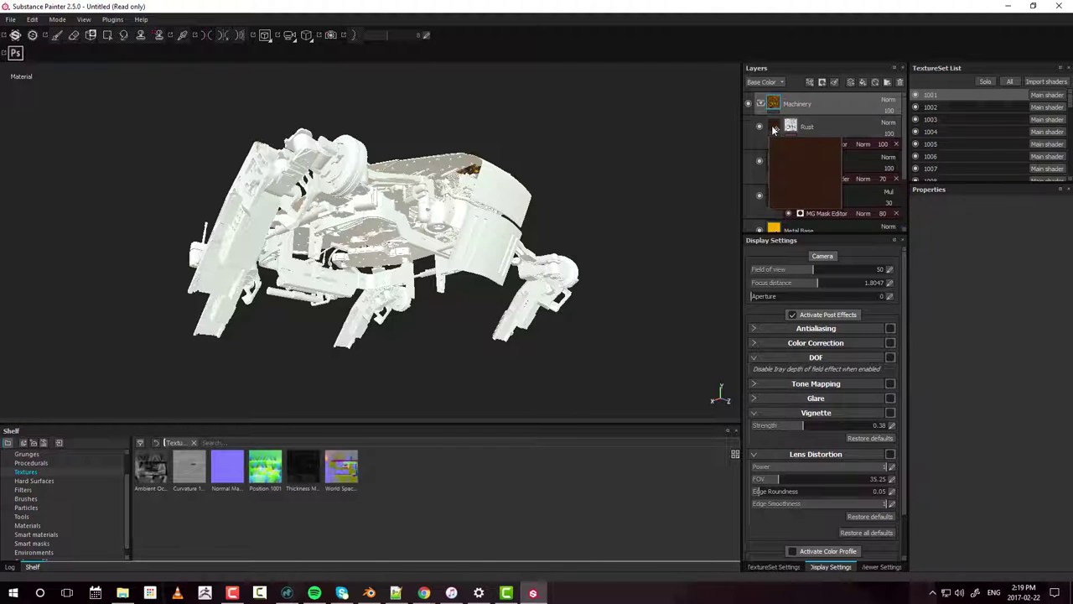
# Step: Target the Rust layer's mask for painting and bring up the Paint tool variants
pyautogui.click(773, 129)
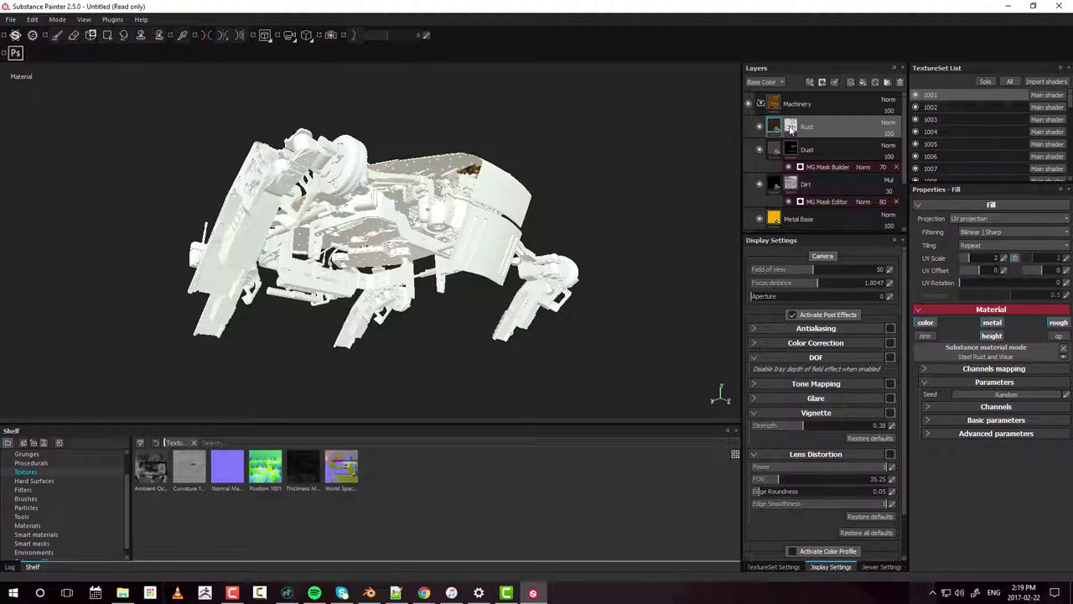
pyautogui.click(791, 129)
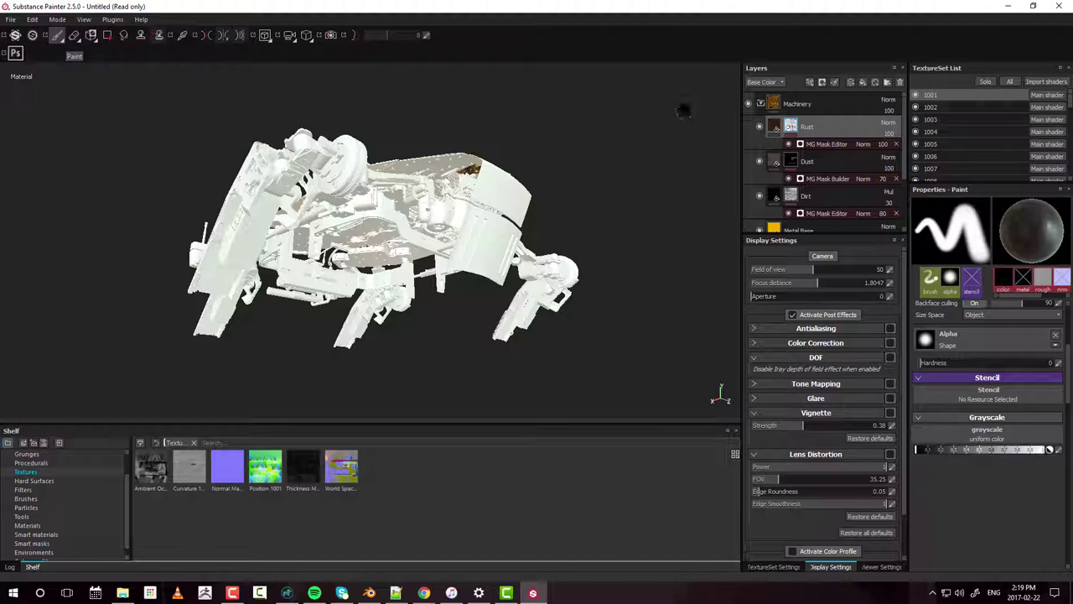
pyautogui.click(839, 105)
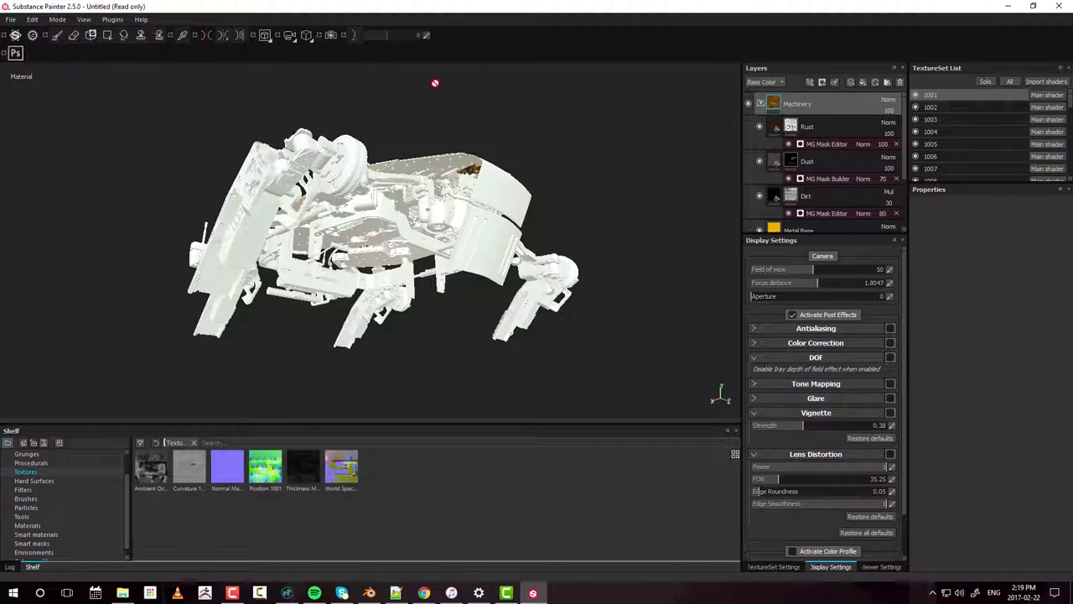
pyautogui.click(815, 128)
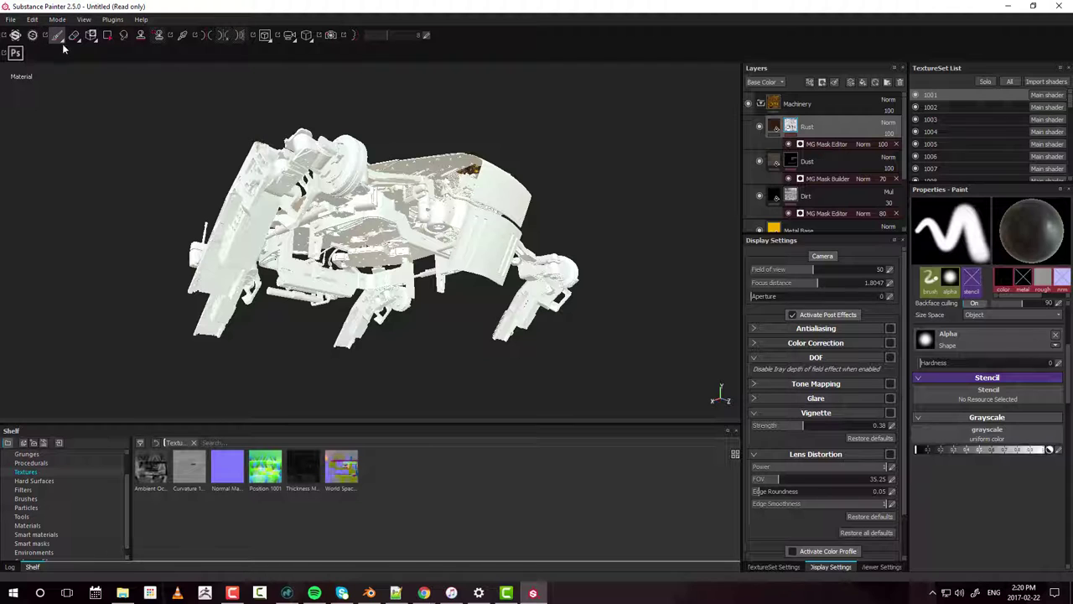
pyautogui.click(57, 35)
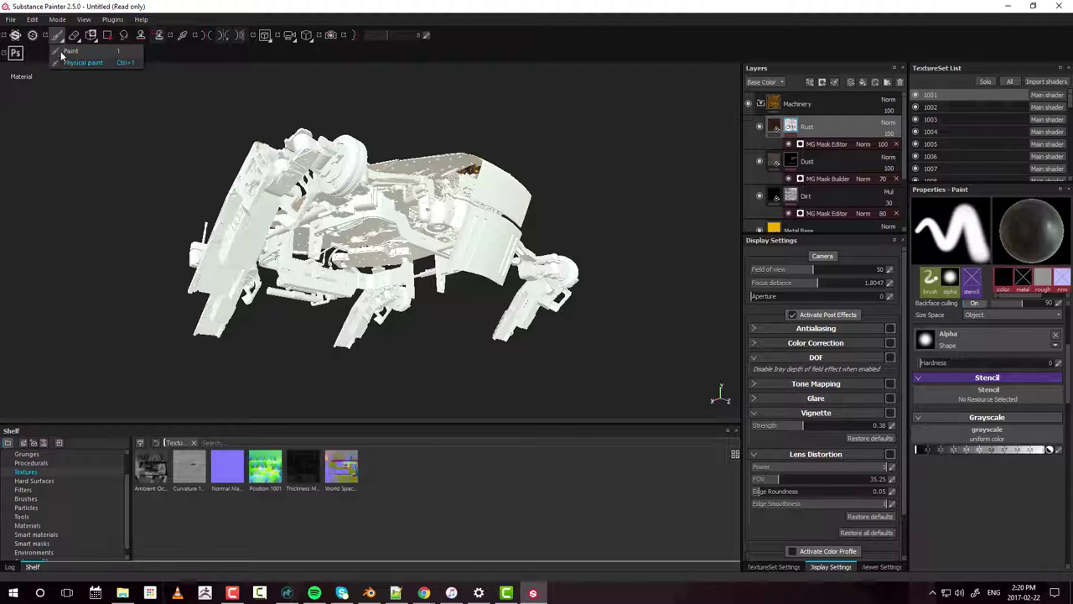
pyautogui.click(74, 37)
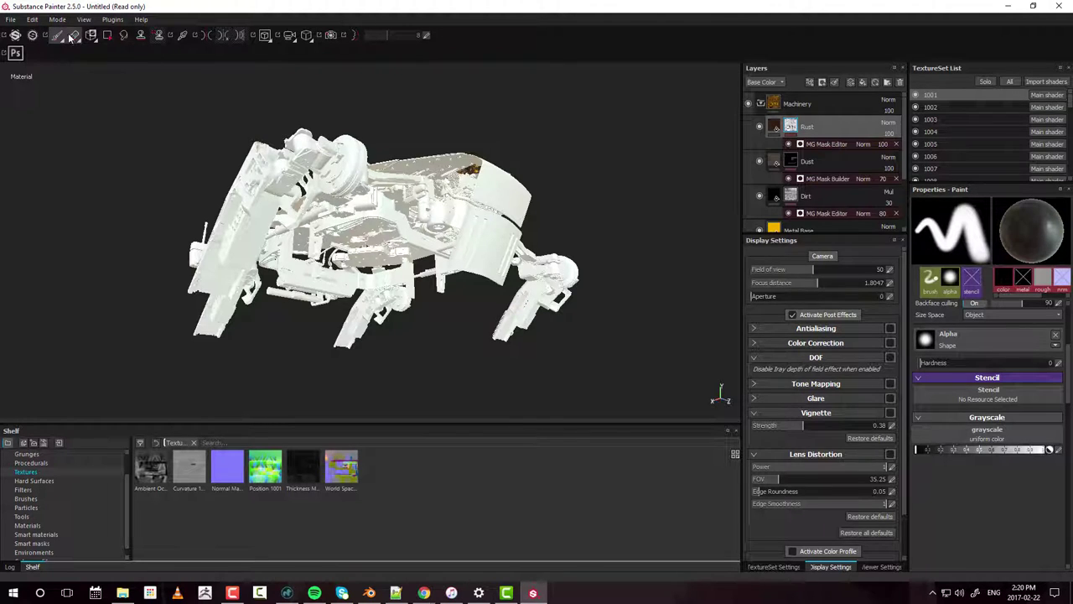
pyautogui.click(78, 38)
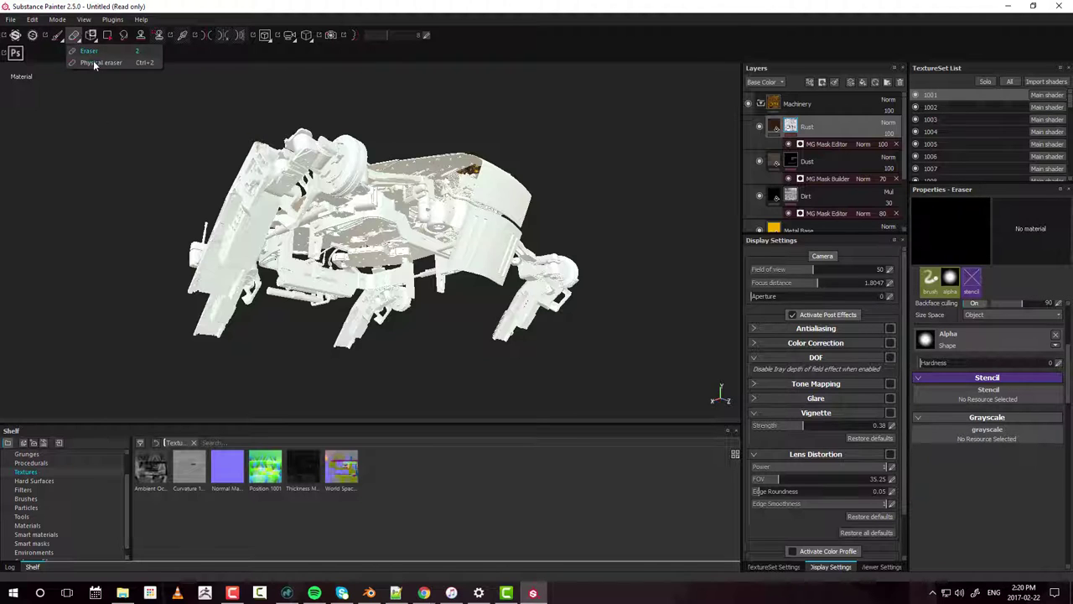
pyautogui.click(56, 35)
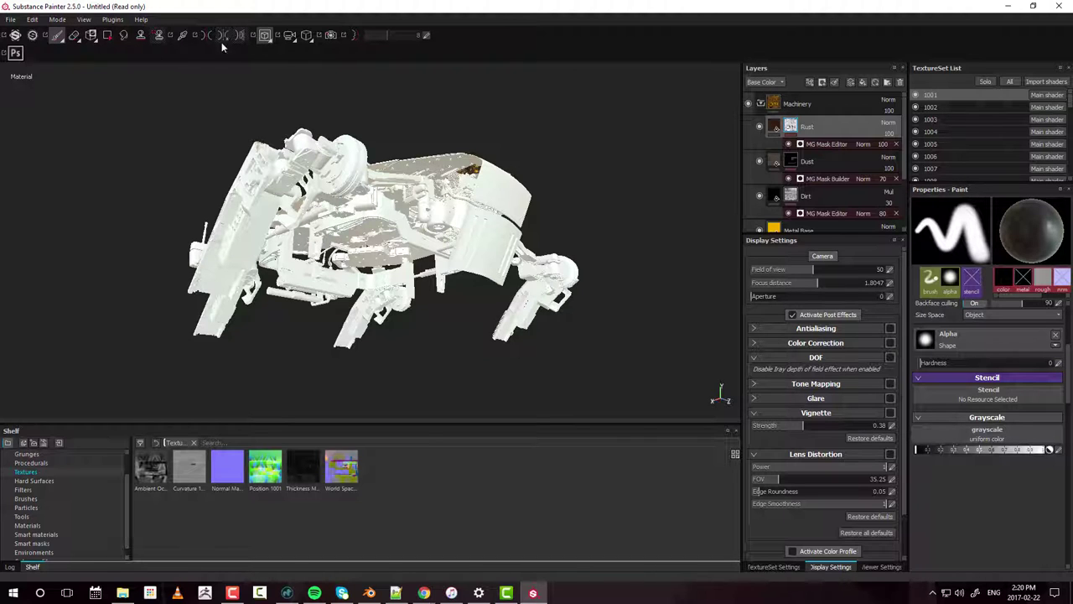
# Step: Cycle through 3D-only, 2D-only and side-by-side viewport layouts, ending side by side
pyautogui.click(265, 42)
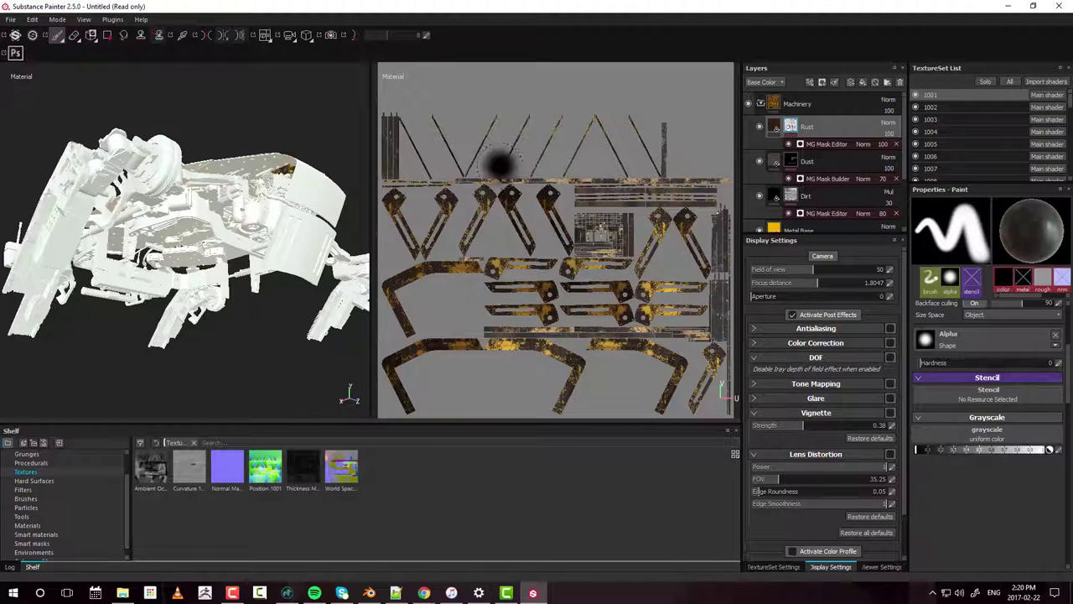
pyautogui.click(268, 35)
pyautogui.click(270, 62)
pyautogui.click(261, 35)
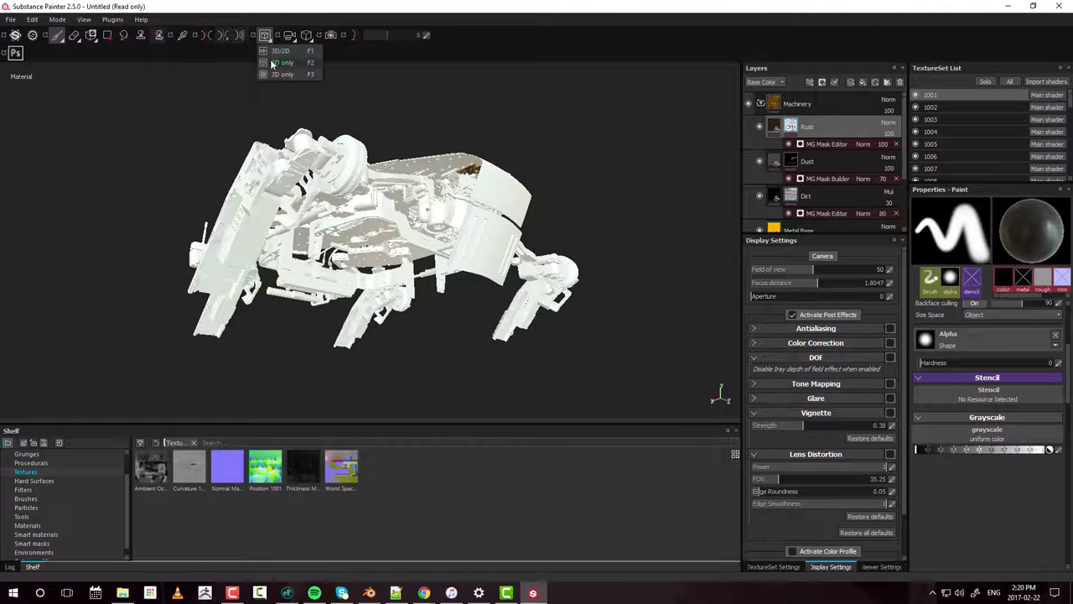
pyautogui.click(281, 74)
pyautogui.click(265, 35)
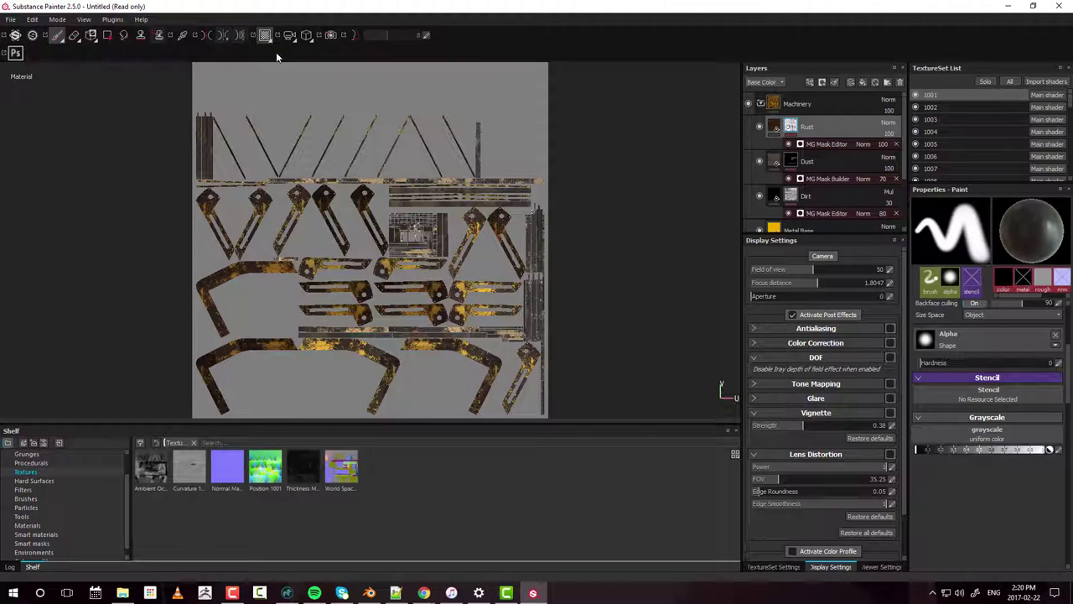
pyautogui.click(275, 52)
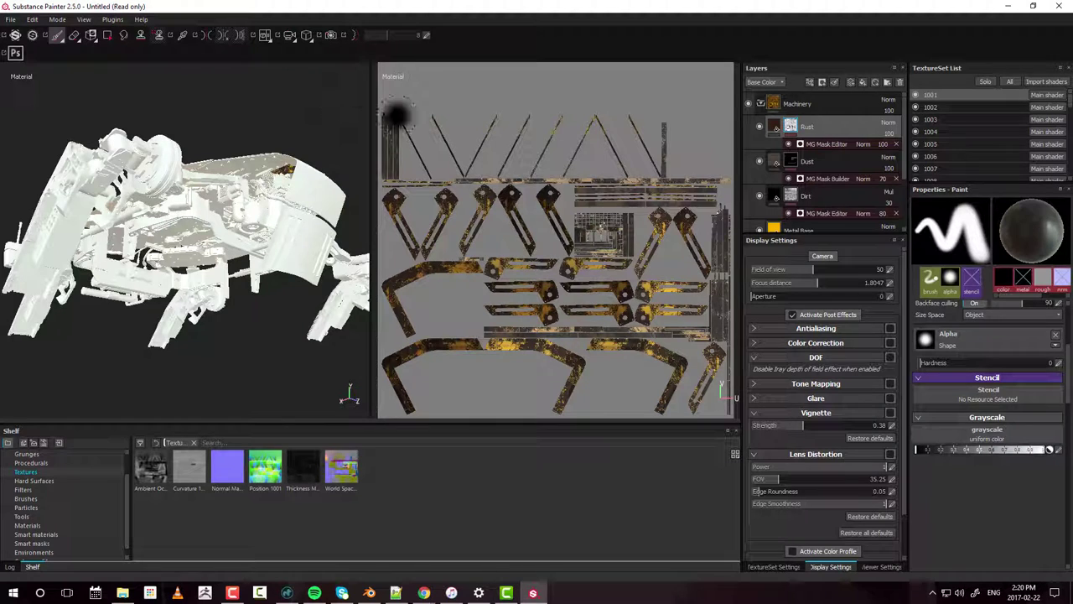
# Step: Compare perspective and orthographic projection, leaving the 3D view orthographic
pyautogui.click(289, 35)
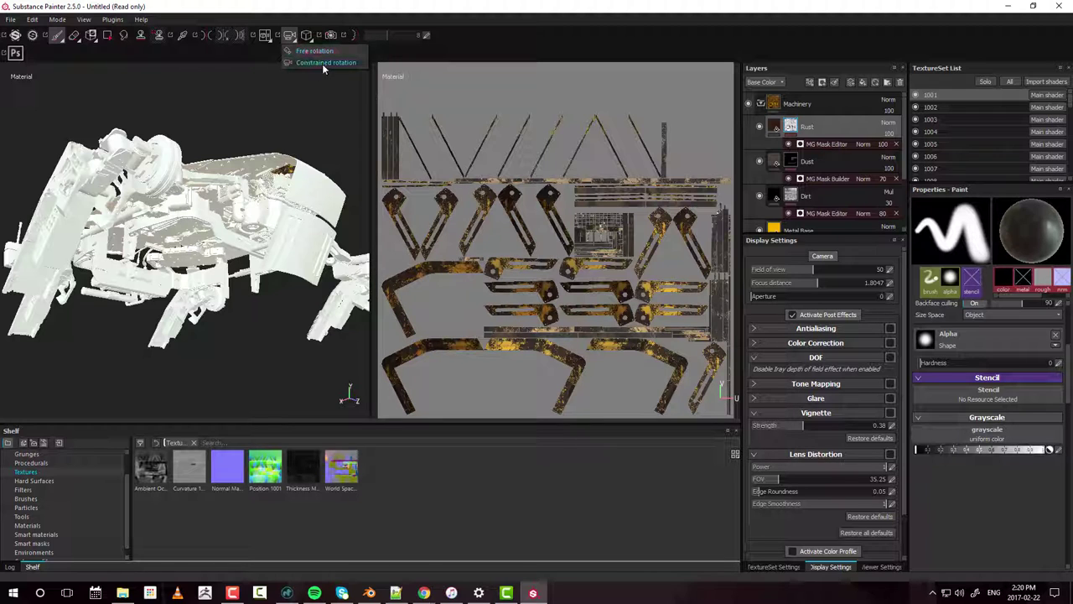
pyautogui.click(303, 37)
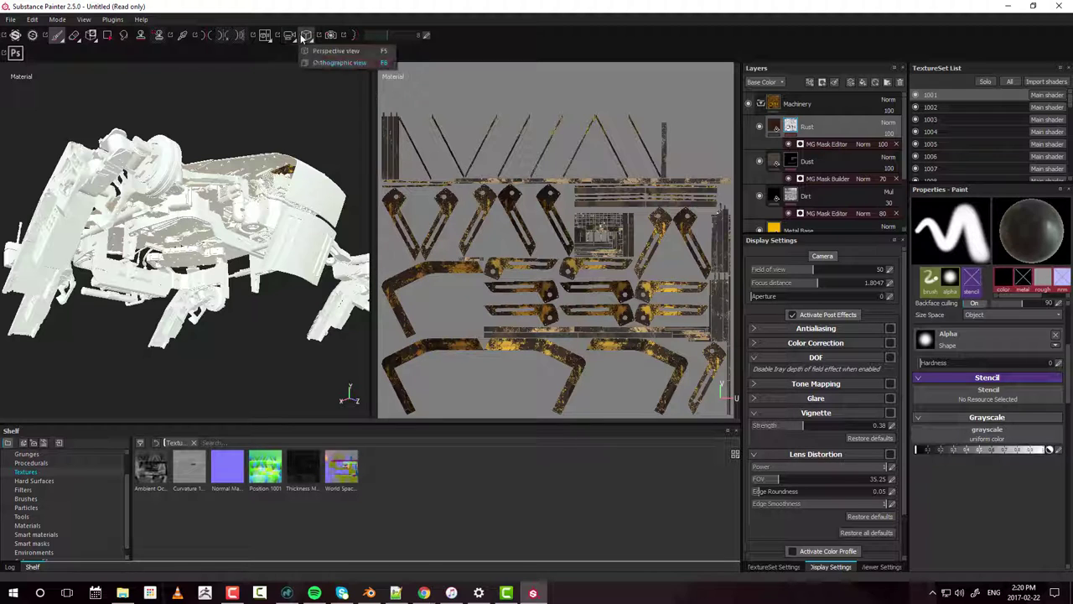
pyautogui.click(336, 51)
pyautogui.click(305, 35)
pyautogui.click(339, 63)
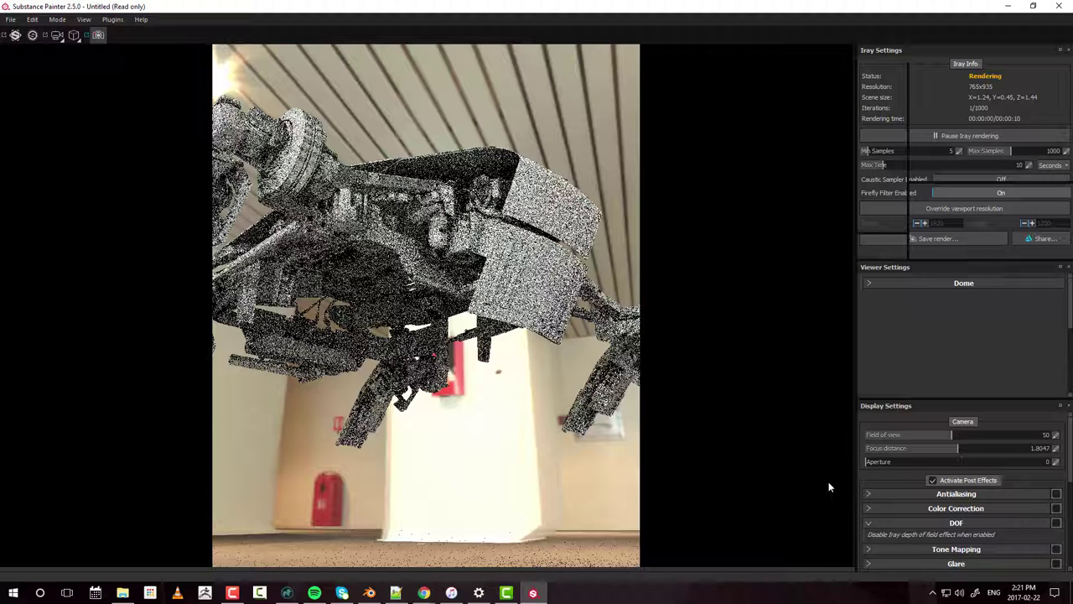
# Step: Expand the Iray render to full view, let it finish, then exit to the painting views
pyautogui.press('F2')
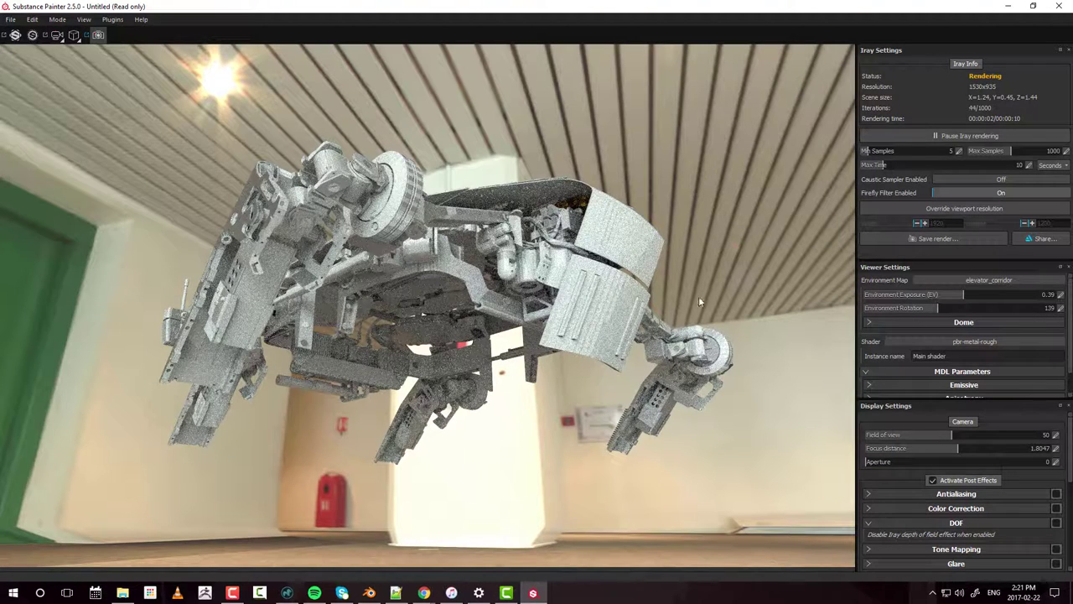
pyautogui.scroll(-1, 972, 310)
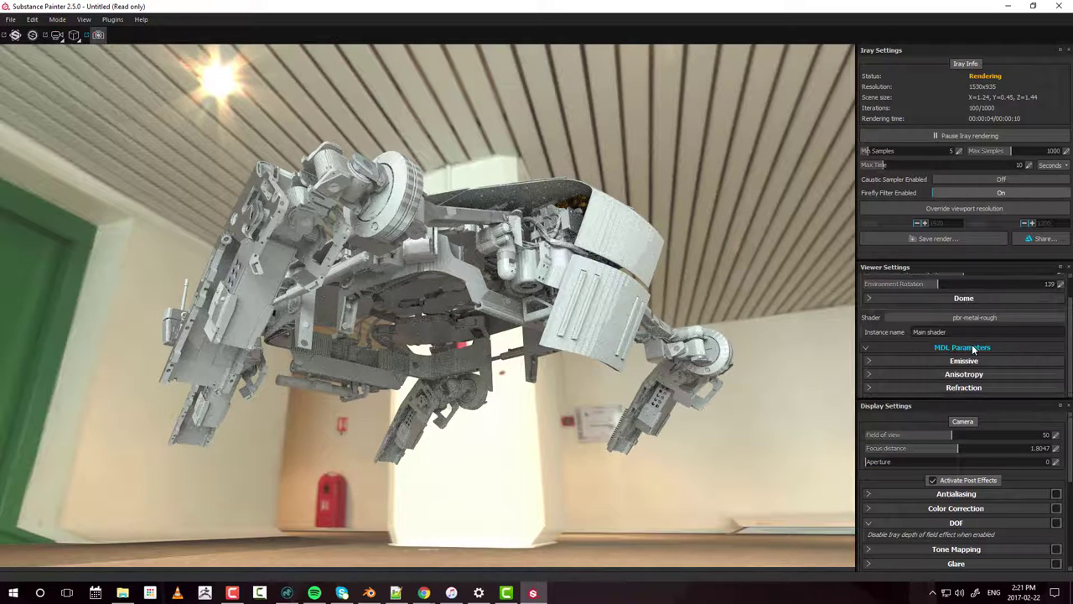
pyautogui.scroll(1, 972, 343)
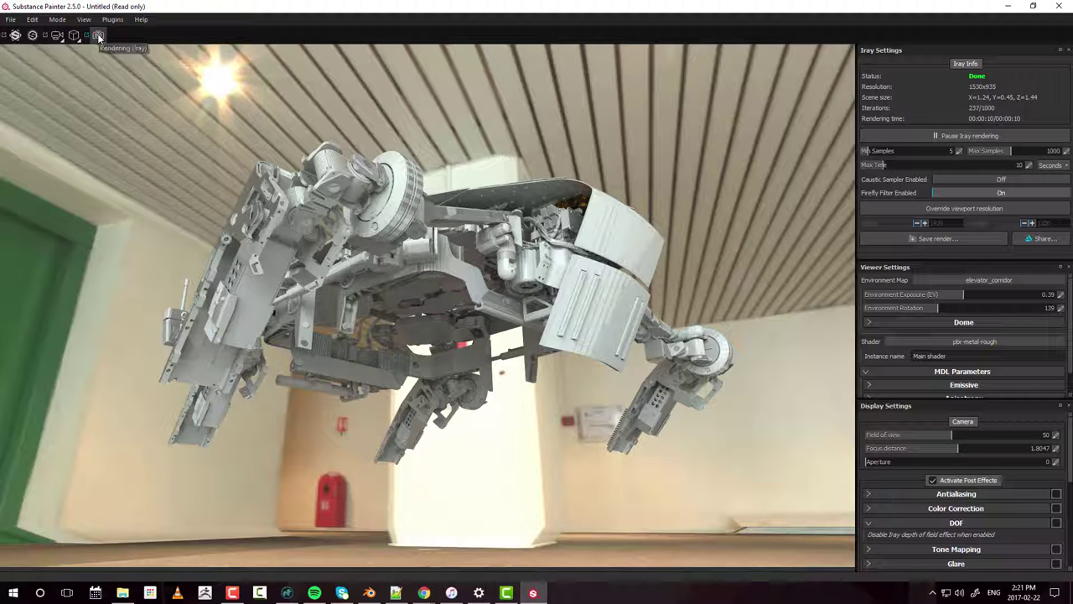
pyautogui.click(98, 37)
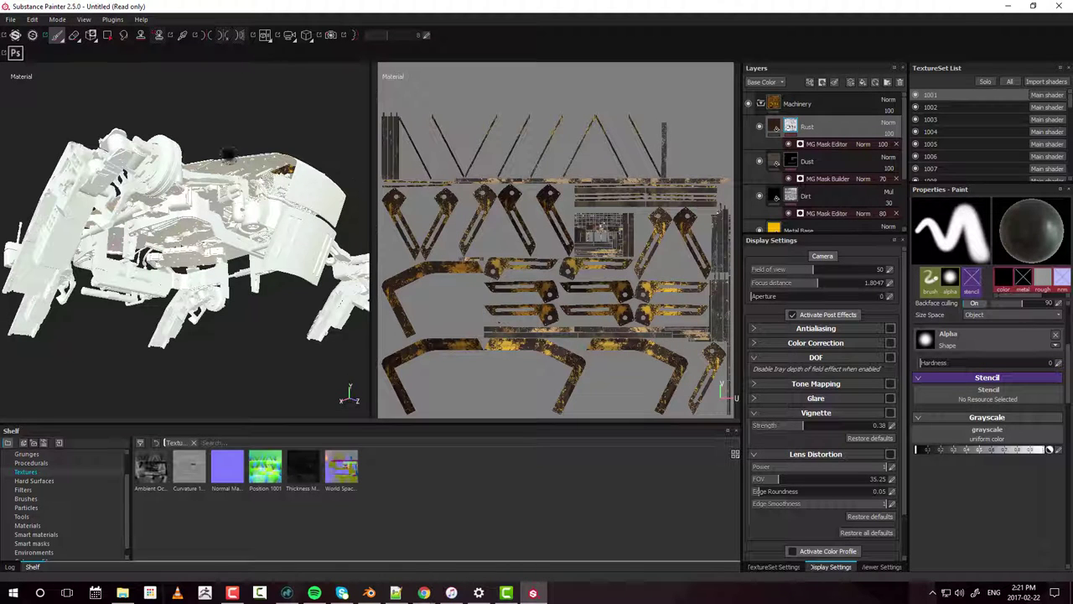
# Step: Orbit the drone to turn it sideways in the 3D view
pyautogui.keyDown('alt'); pyautogui.moveTo(282, 243); pyautogui.dragTo(194, 252); pyautogui.keyUp('alt')
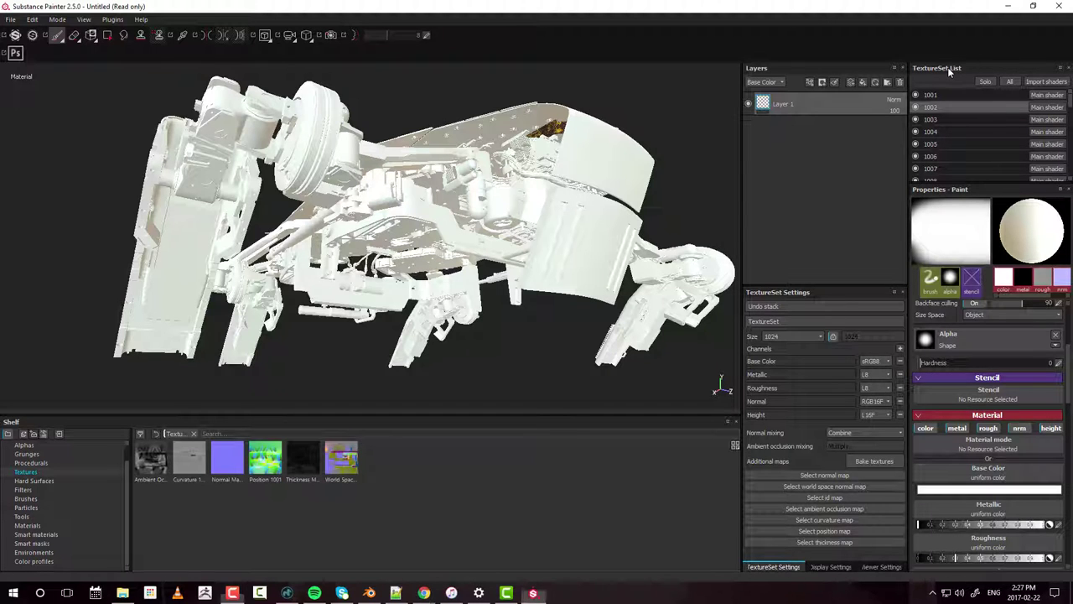
# Step: Move the TextureSet List panel into the left dock
pyautogui.moveTo(948, 67); pyautogui.dragTo(40, 153)
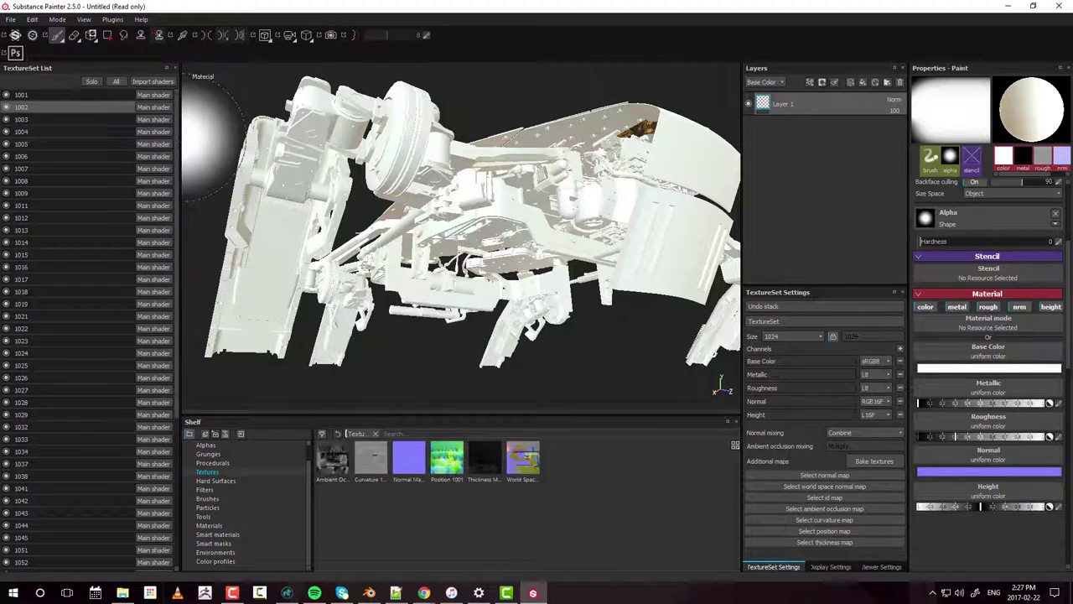
pyautogui.moveTo(105, 67); pyautogui.dragTo(199, 119)
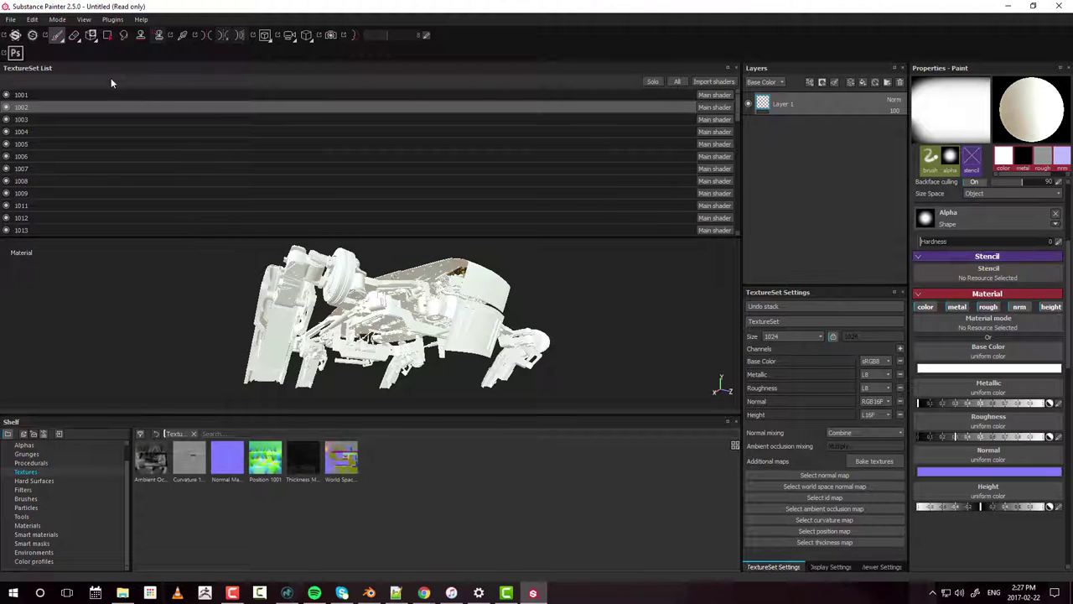
pyautogui.moveTo(57, 68); pyautogui.dragTo(24, 258)
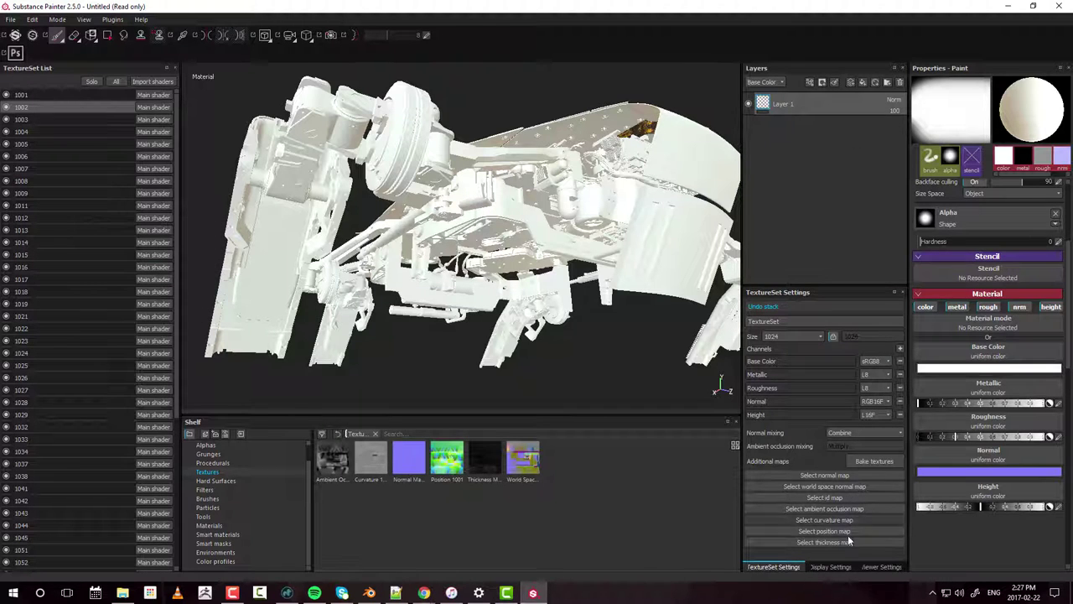
# Step: Dock Viewer and Display Settings in the left column, narrow it, and lengthen the TextureSet List
pyautogui.click(882, 567)
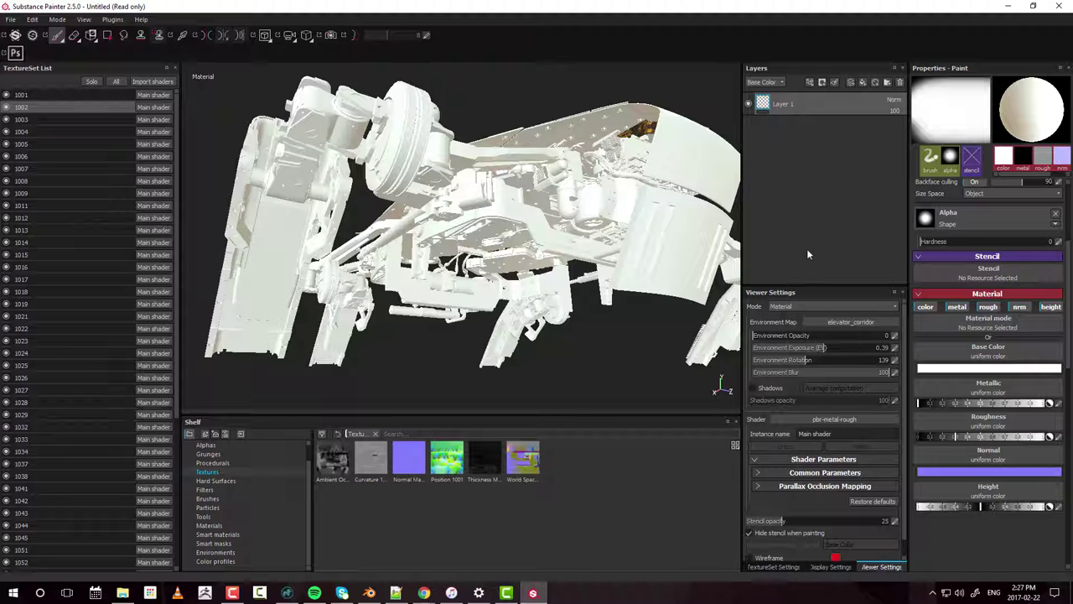
pyautogui.moveTo(823, 299); pyautogui.dragTo(86, 521)
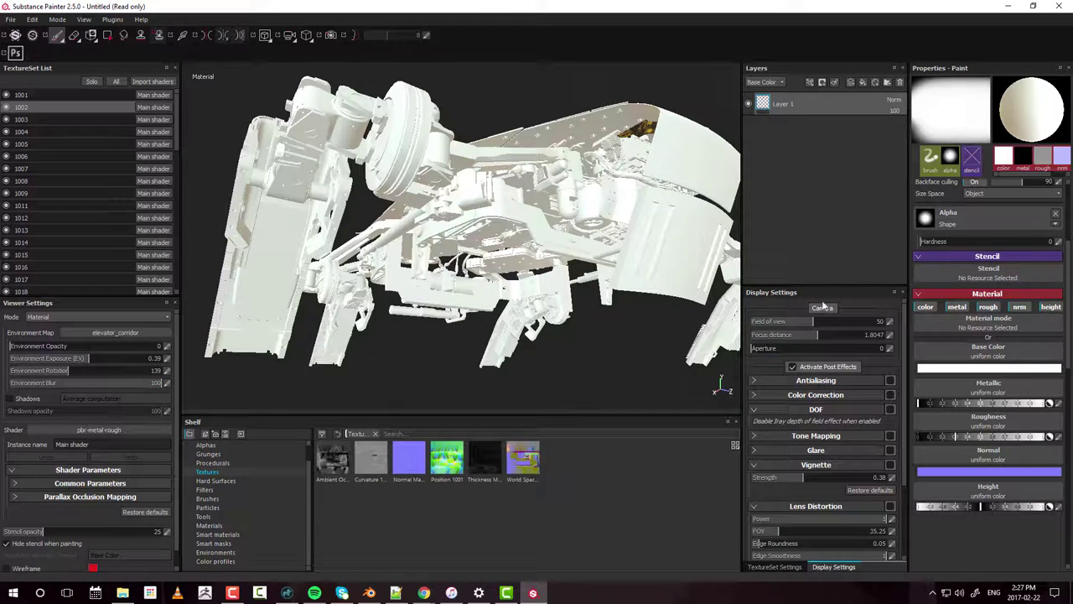
pyautogui.moveTo(822, 291); pyautogui.dragTo(93, 363)
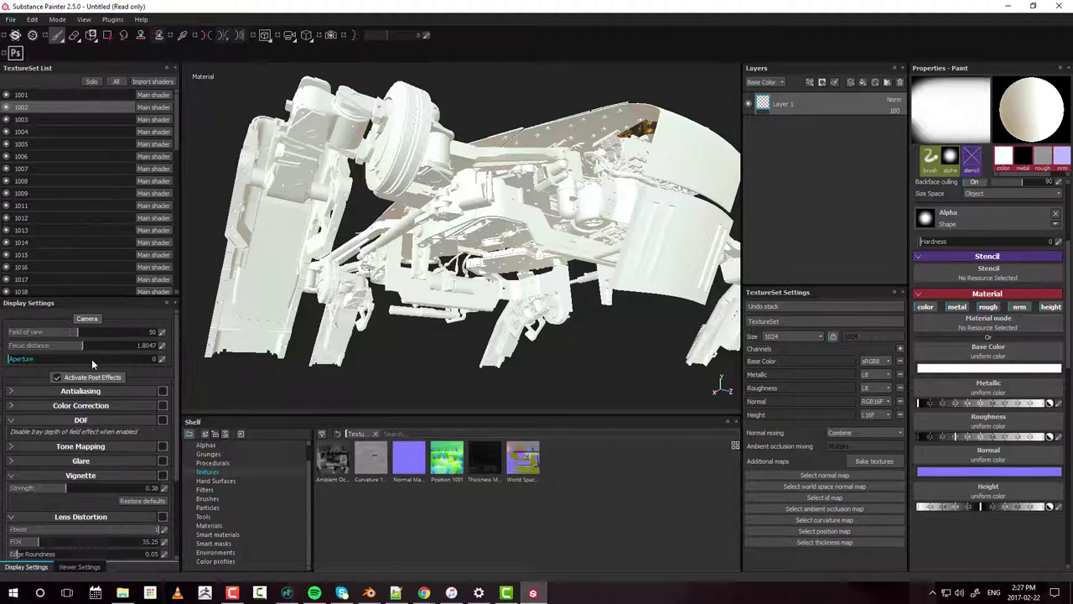
pyautogui.click(77, 568)
pyautogui.click(26, 568)
pyautogui.click(67, 570)
pyautogui.click(24, 567)
pyautogui.moveTo(469, 252)
pyautogui.keyDown('shift'); pyautogui.mouseDown(button='right')
pyautogui.moveTo(603, 252)
pyautogui.moveTo(486, 252)
pyautogui.mouseUp(button='right'); pyautogui.keyUp('shift')
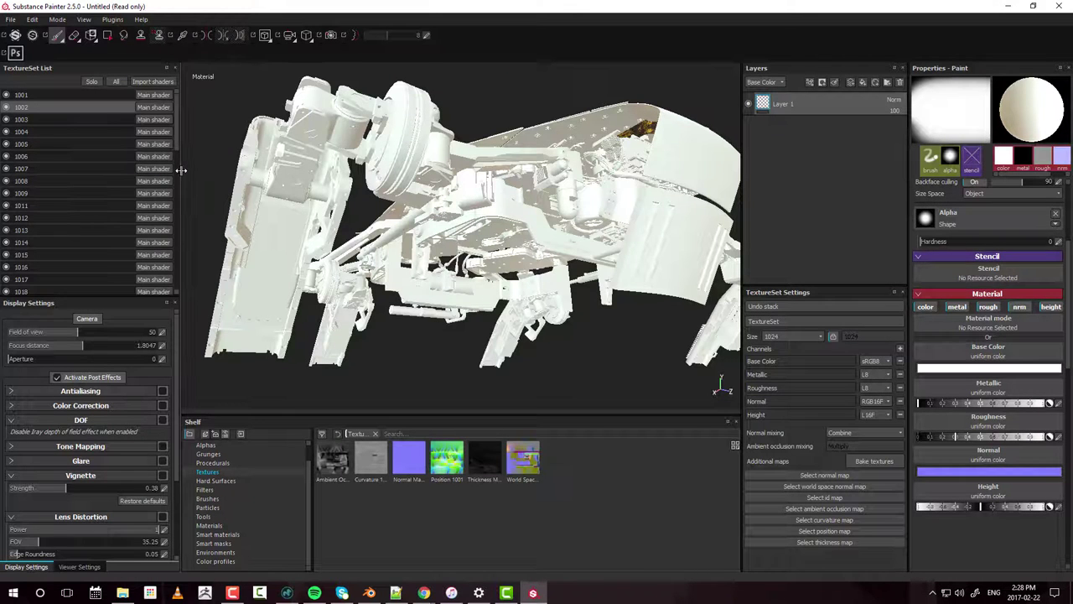
pyautogui.moveTo(180, 171); pyautogui.dragTo(110, 172)
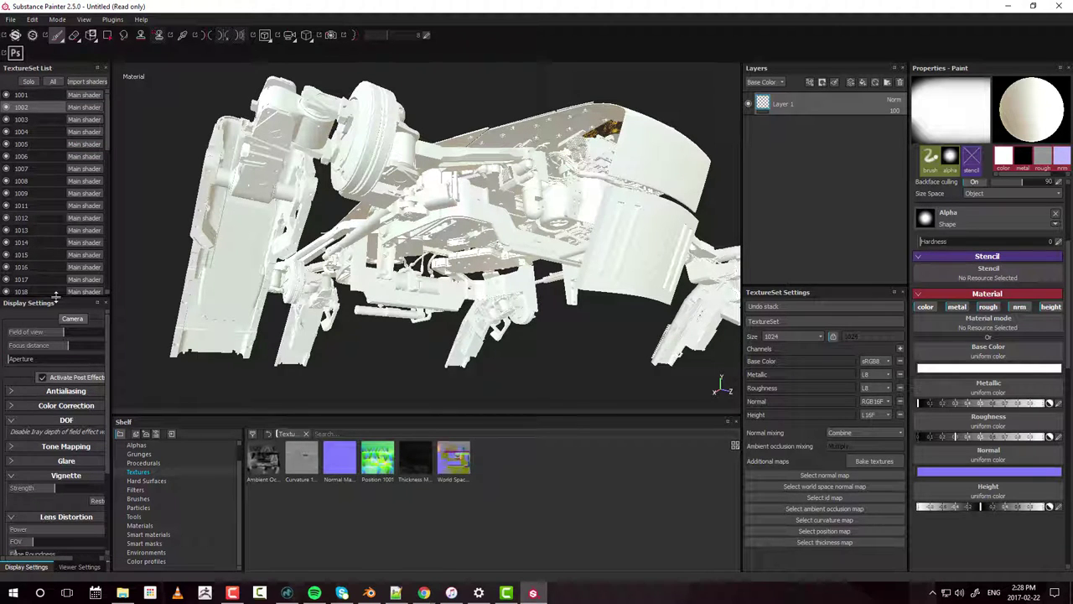
pyautogui.moveTo(52, 315); pyautogui.dragTo(52, 375)
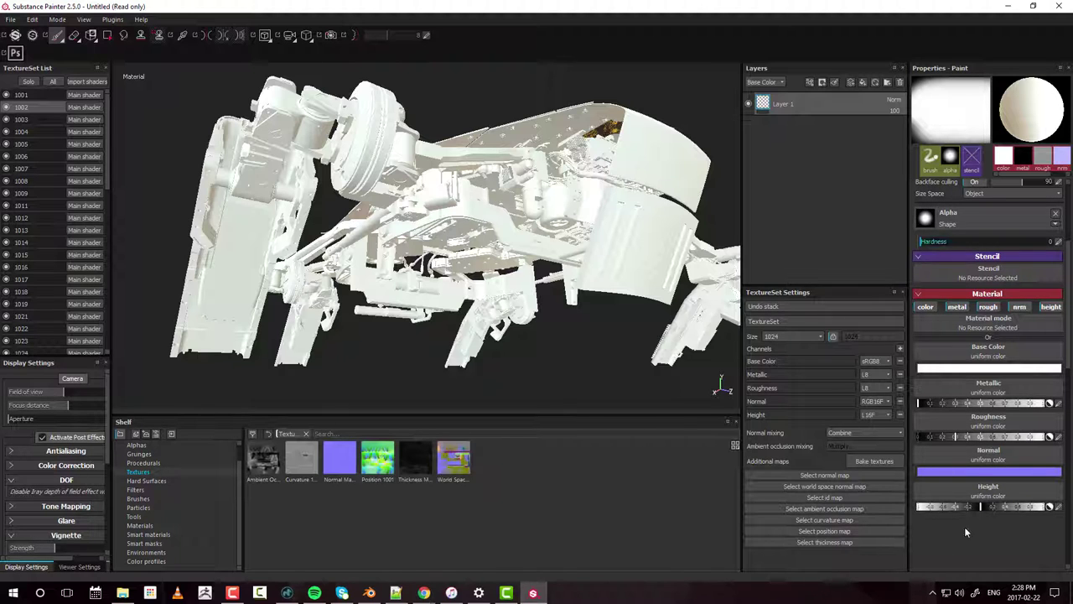
# Step: Lower the TextureSet Settings splitter to enlarge the Layers panel, keeping the texture size at 1024
pyautogui.scroll(5, 964, 405)
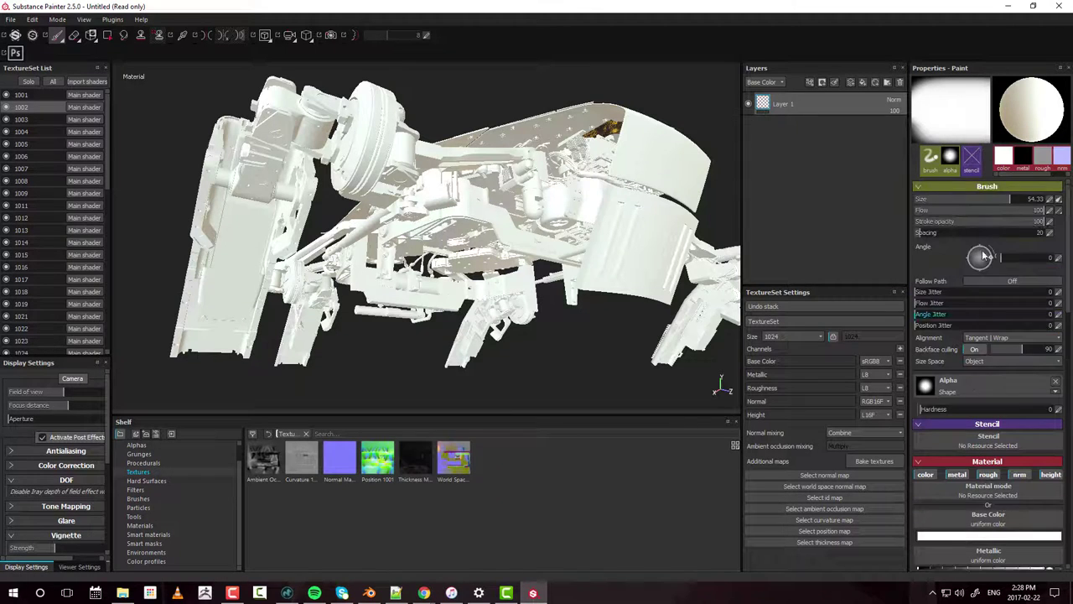
pyautogui.scroll(-4, 1010, 545)
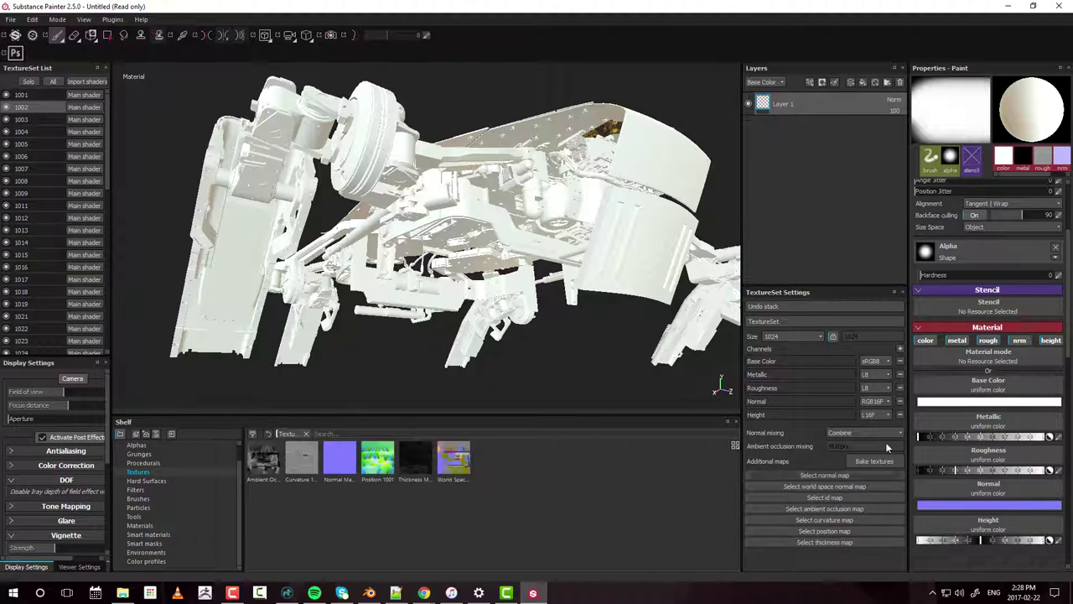
pyautogui.moveTo(828, 286); pyautogui.dragTo(831, 368)
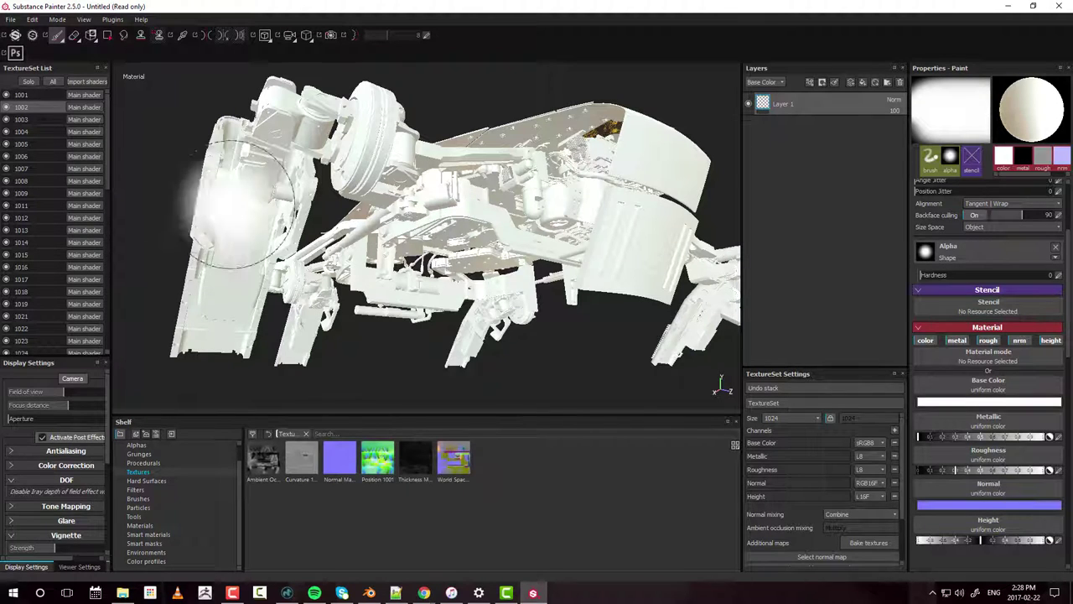
pyautogui.click(791, 416)
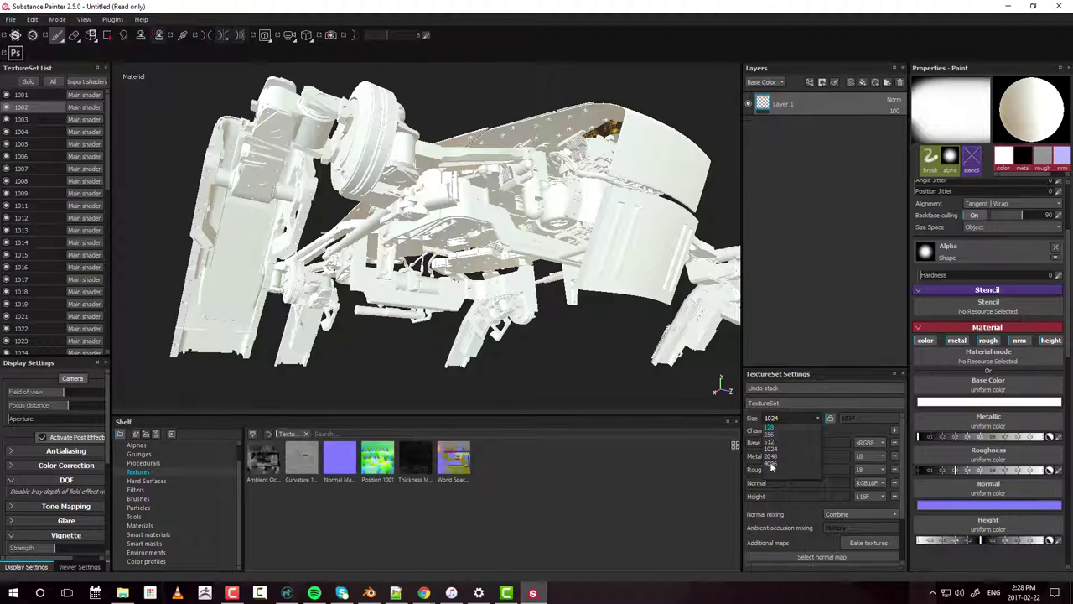
pyautogui.click(824, 335)
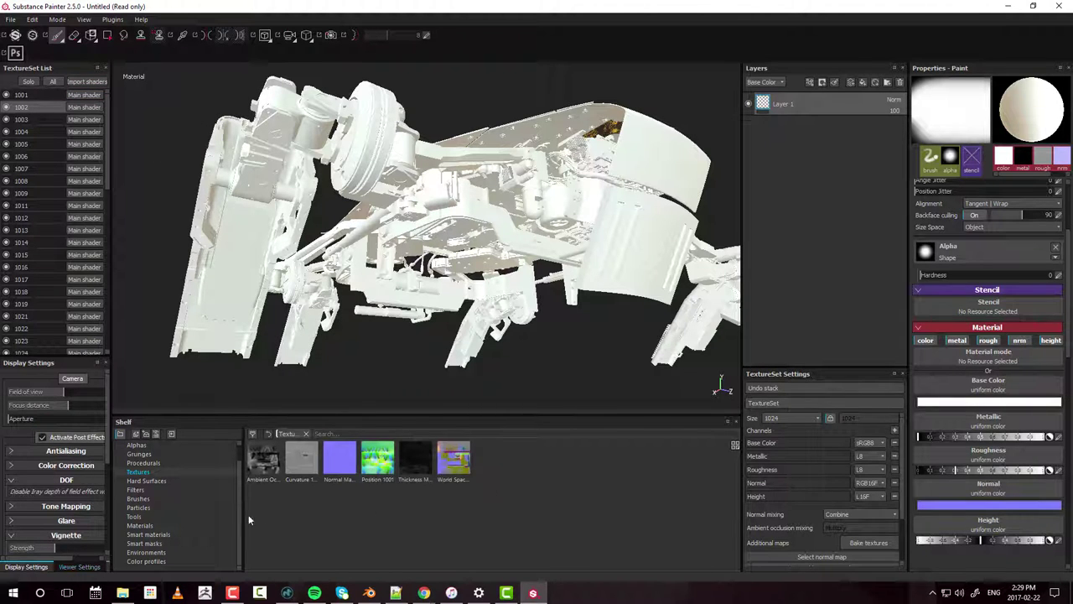
# Step: Switch the shelf between Tools, Materials and Smart materials, settling on Smart materials like Aluminium and Copper
pyautogui.click(142, 518)
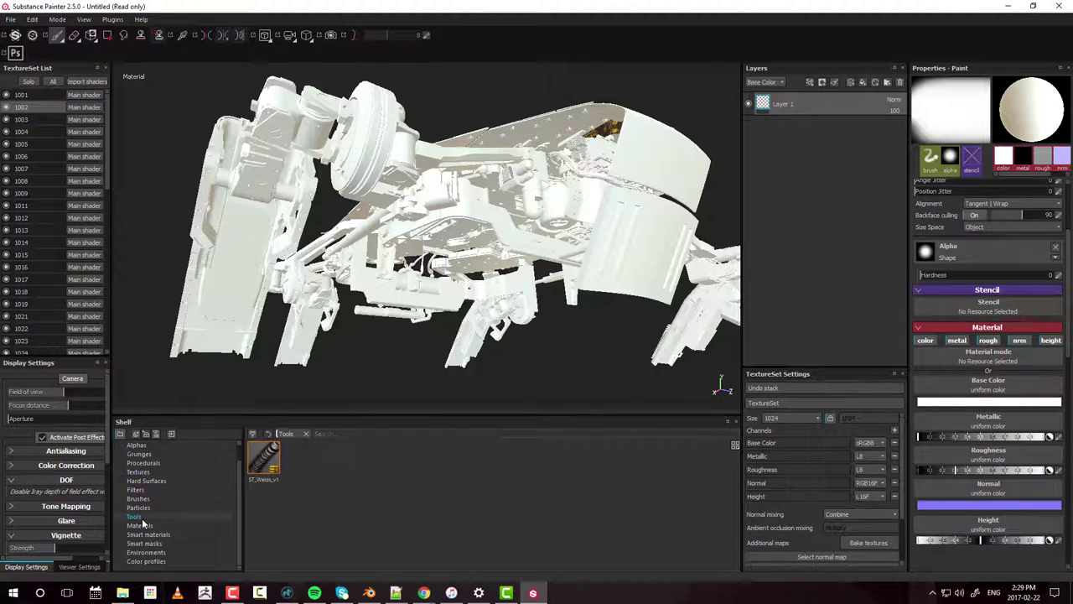
pyautogui.click(140, 527)
pyautogui.click(154, 517)
pyautogui.click(155, 528)
pyautogui.click(159, 535)
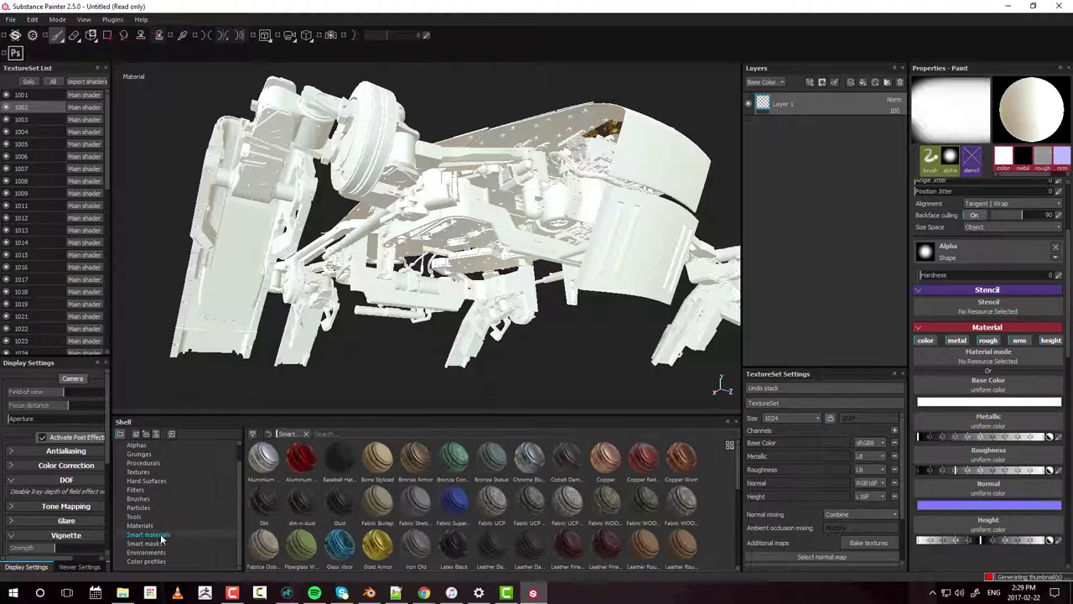
pyautogui.click(155, 525)
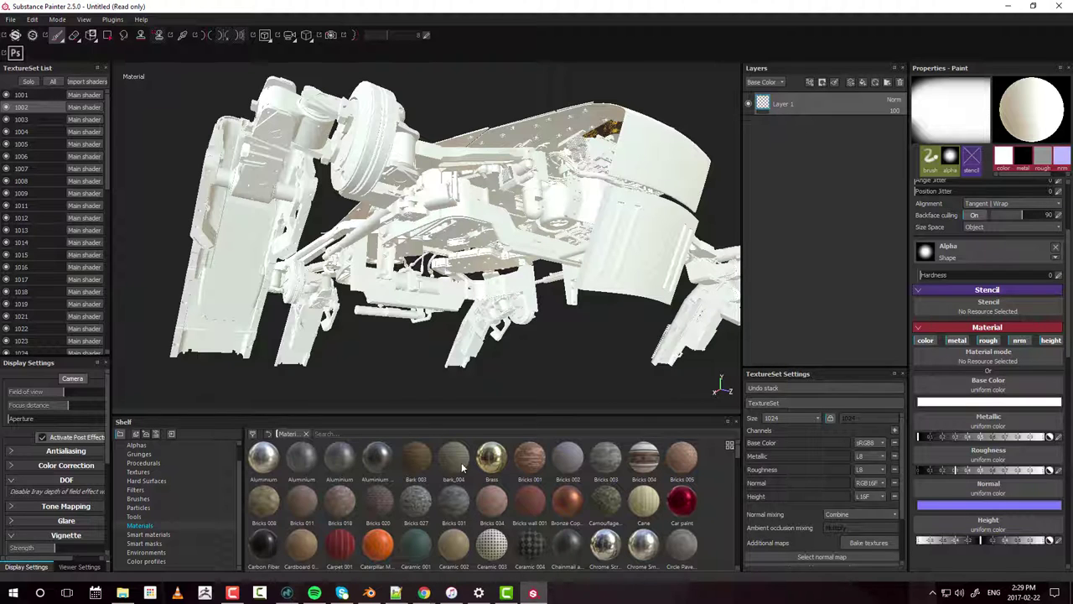
pyautogui.click(146, 534)
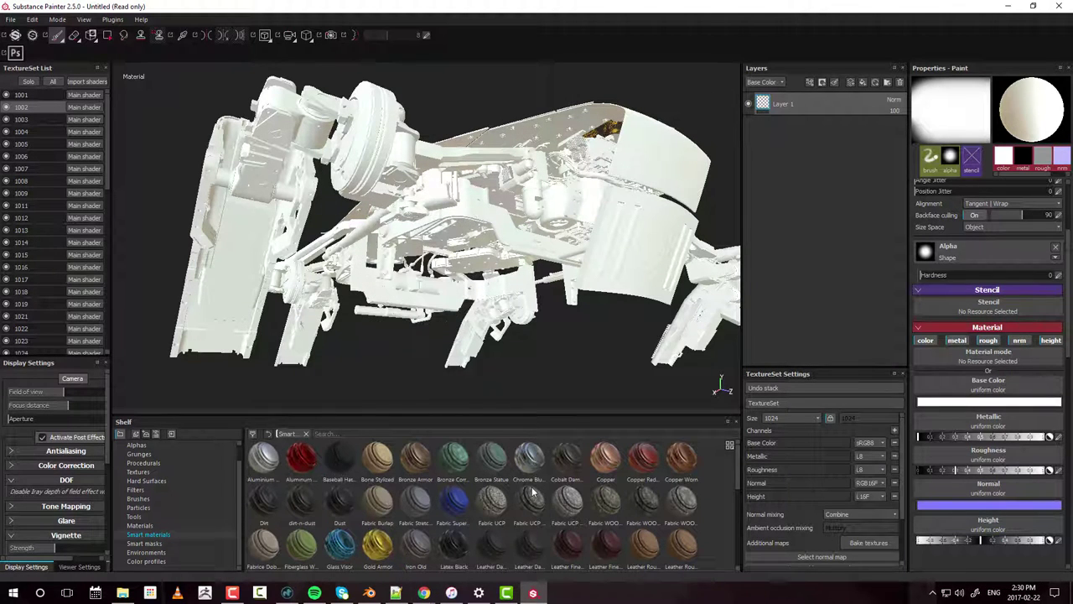
pyautogui.moveTo(531, 491)
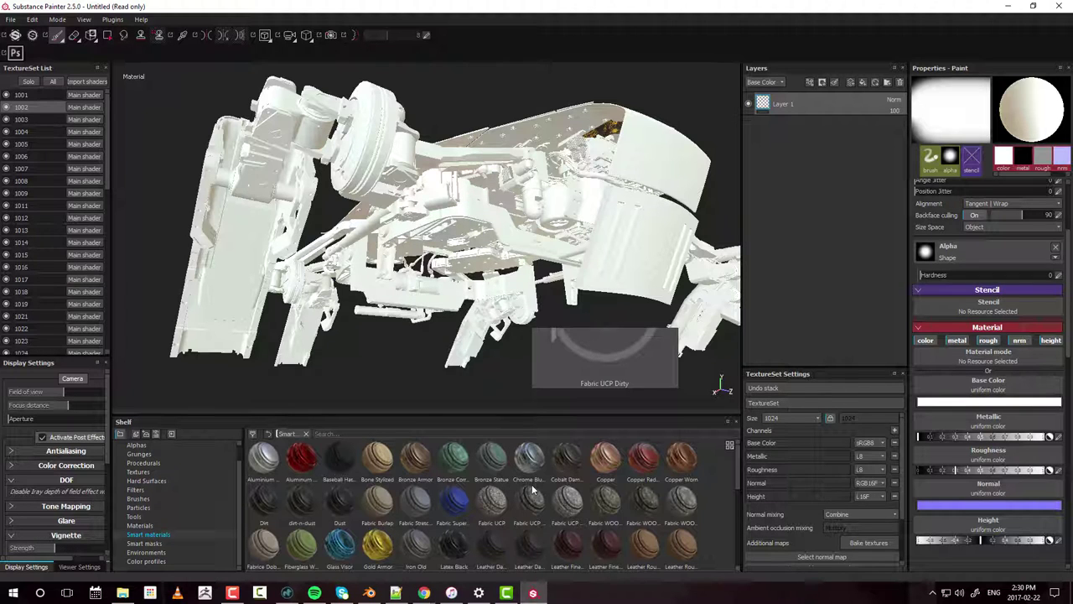